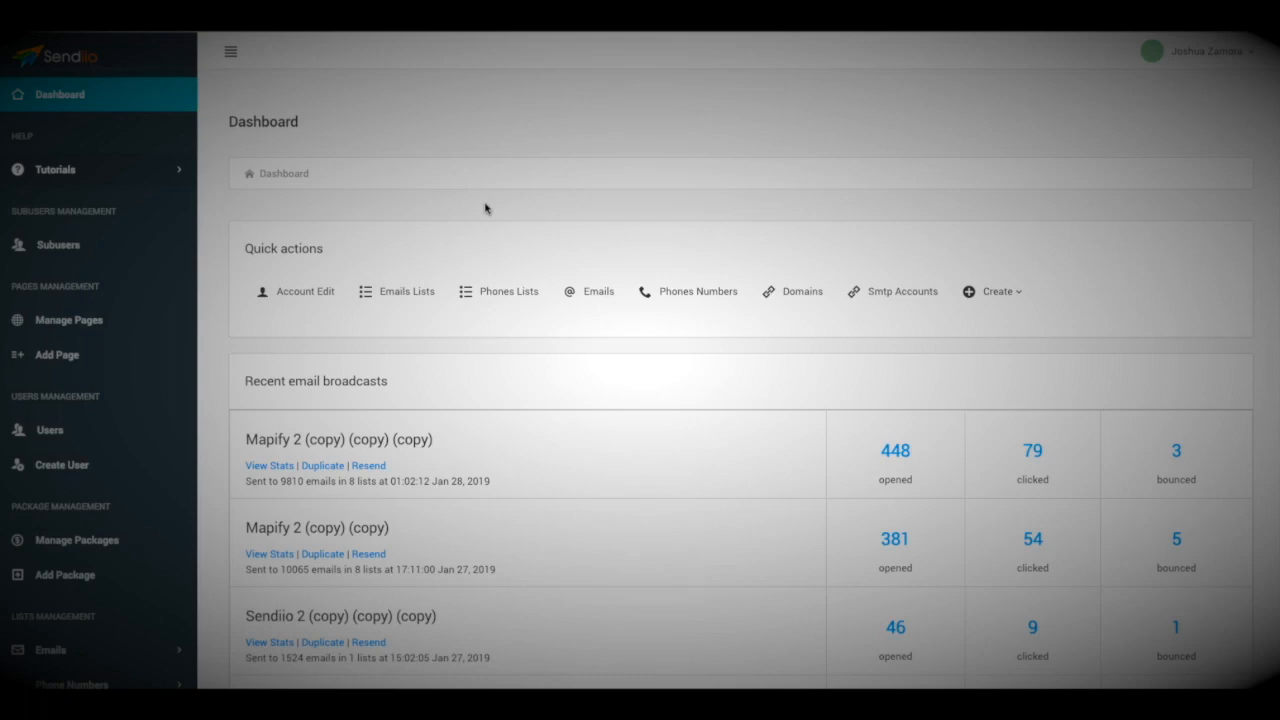
Look around the dashboard, then expand and collapse the Tutorials sidebar section.
{"action": "left_click", "coordinate": [485, 208]}
{"action": "left_click", "coordinate": [485, 208]}
{"action": "left_click", "coordinate": [497, 208]}
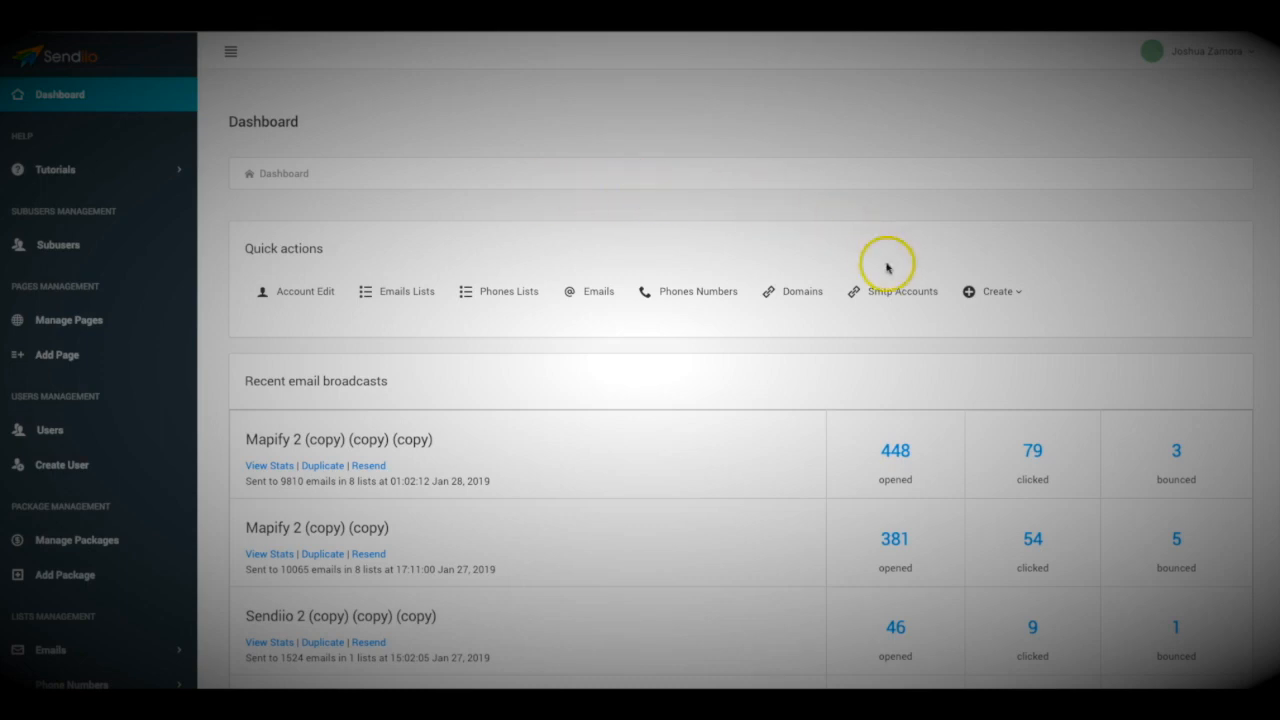
{"action": "left_click", "coordinate": [907, 296]}
{"action": "left_click", "coordinate": [890, 290]}
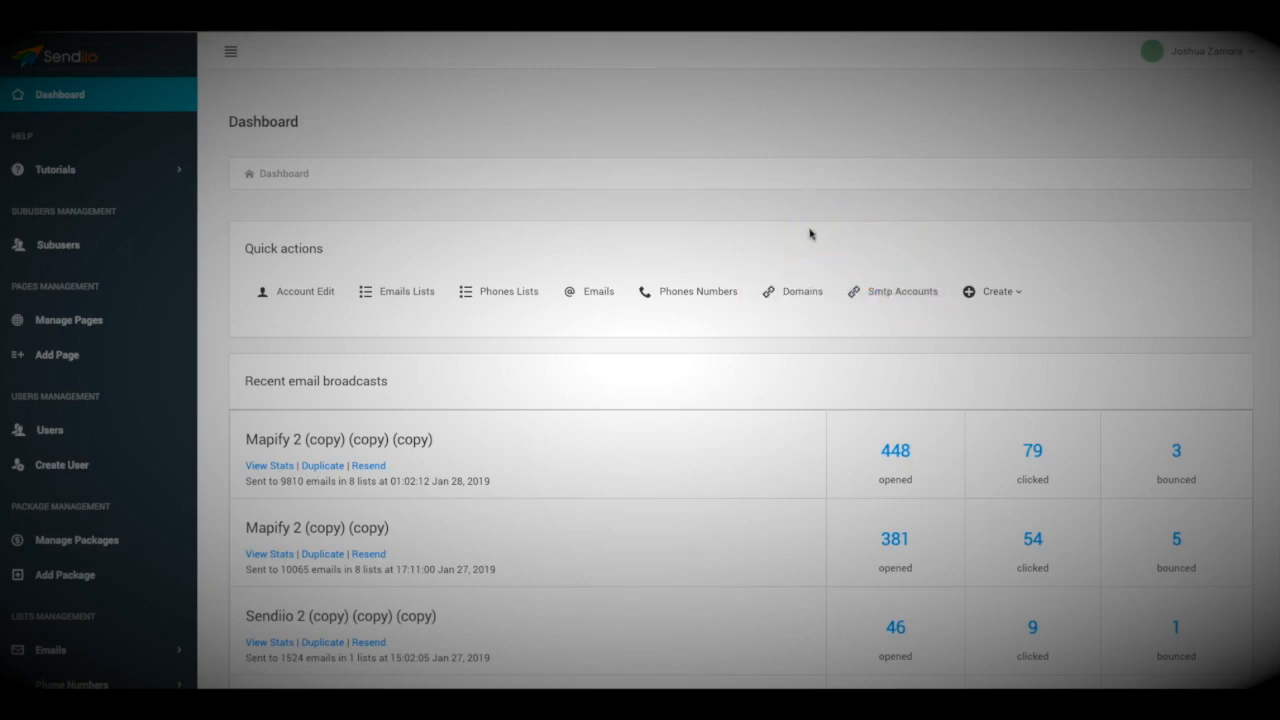
{"action": "left_click", "coordinate": [795, 280]}
{"action": "left_click", "coordinate": [831, 195]}
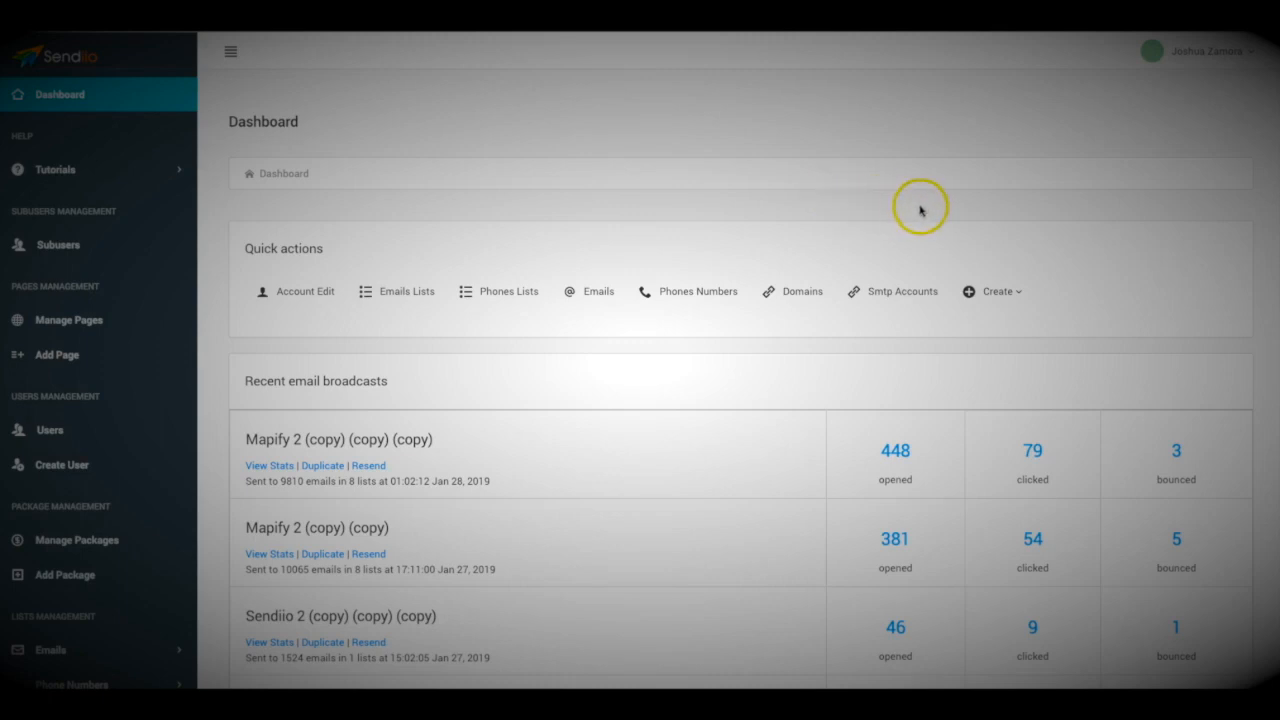
{"action": "left_click", "coordinate": [905, 290]}
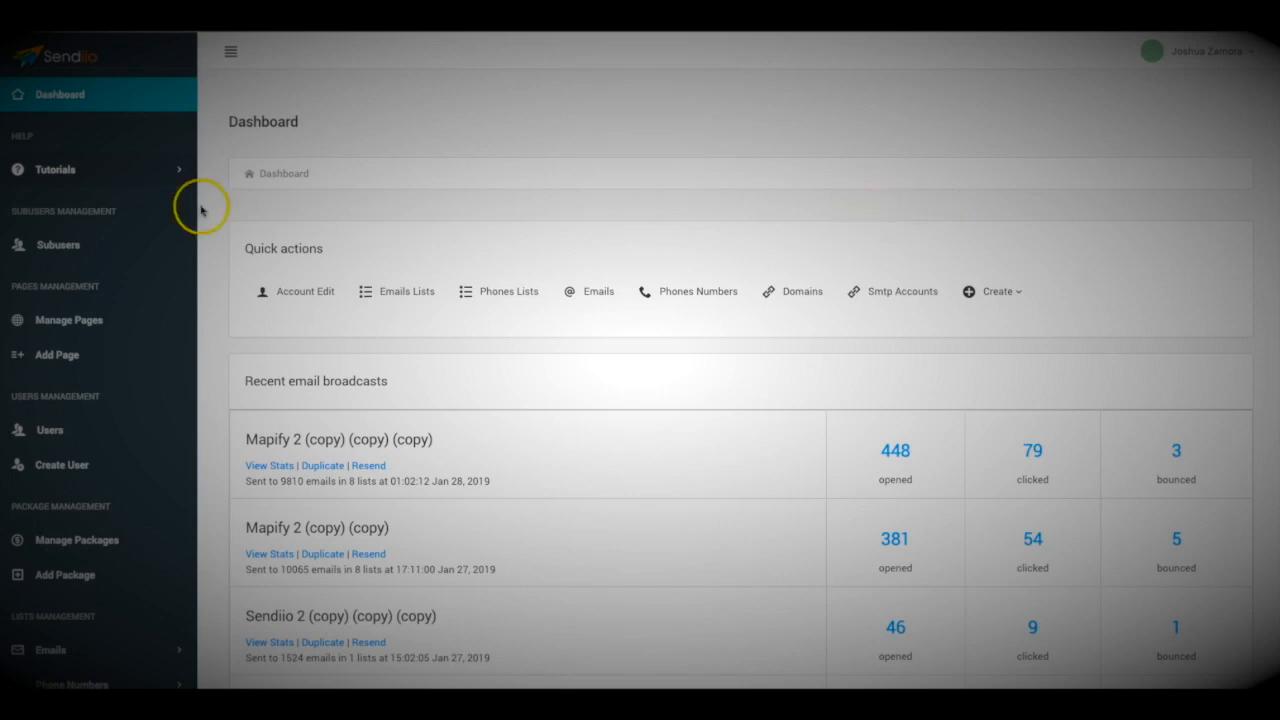
{"action": "left_click", "coordinate": [117, 176]}
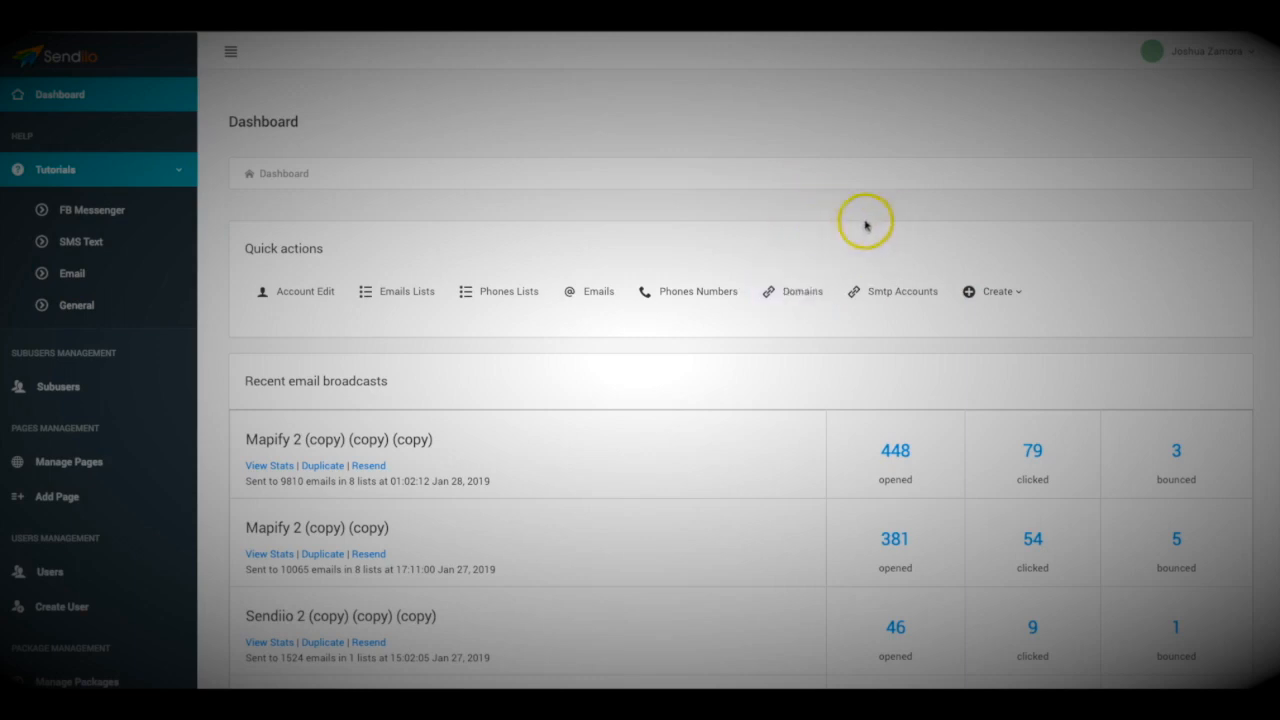
{"action": "left_click", "coordinate": [140, 170]}
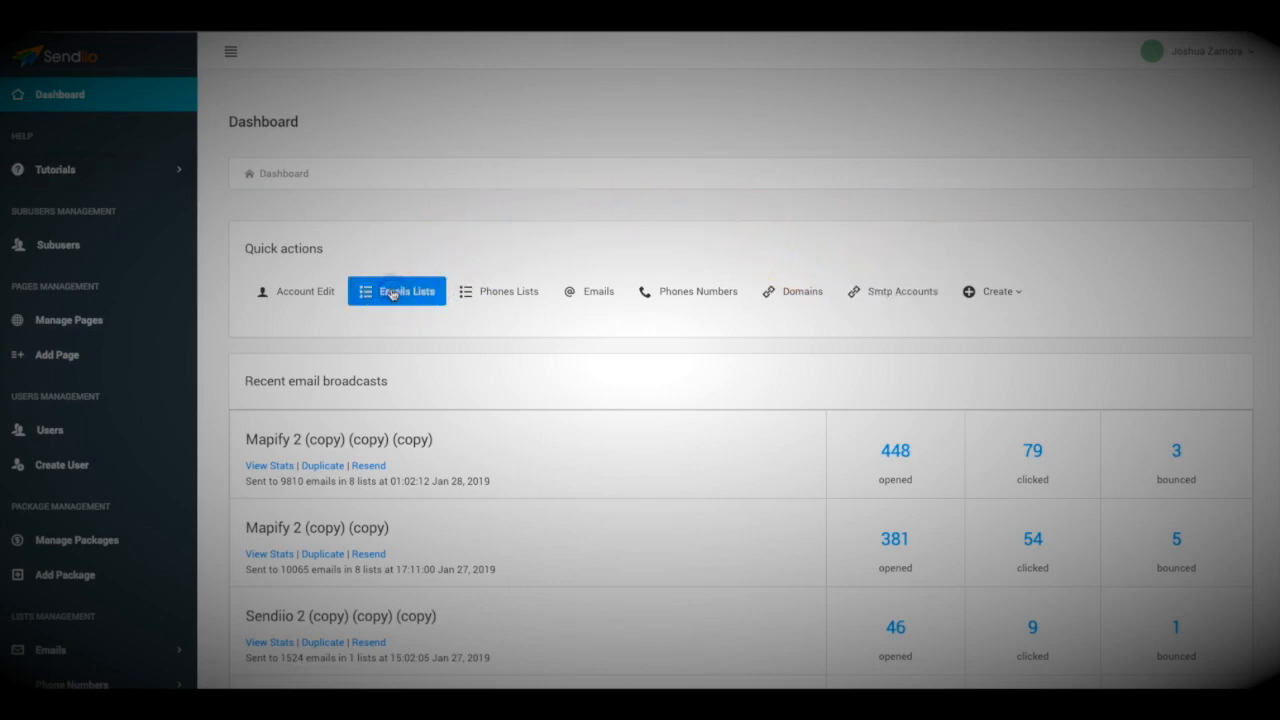
Go to Emails Lists, start a new list and place the cursor in its name field.
{"action": "left_click", "coordinate": [392, 292]}
{"action": "left_click", "coordinate": [1235, 115]}
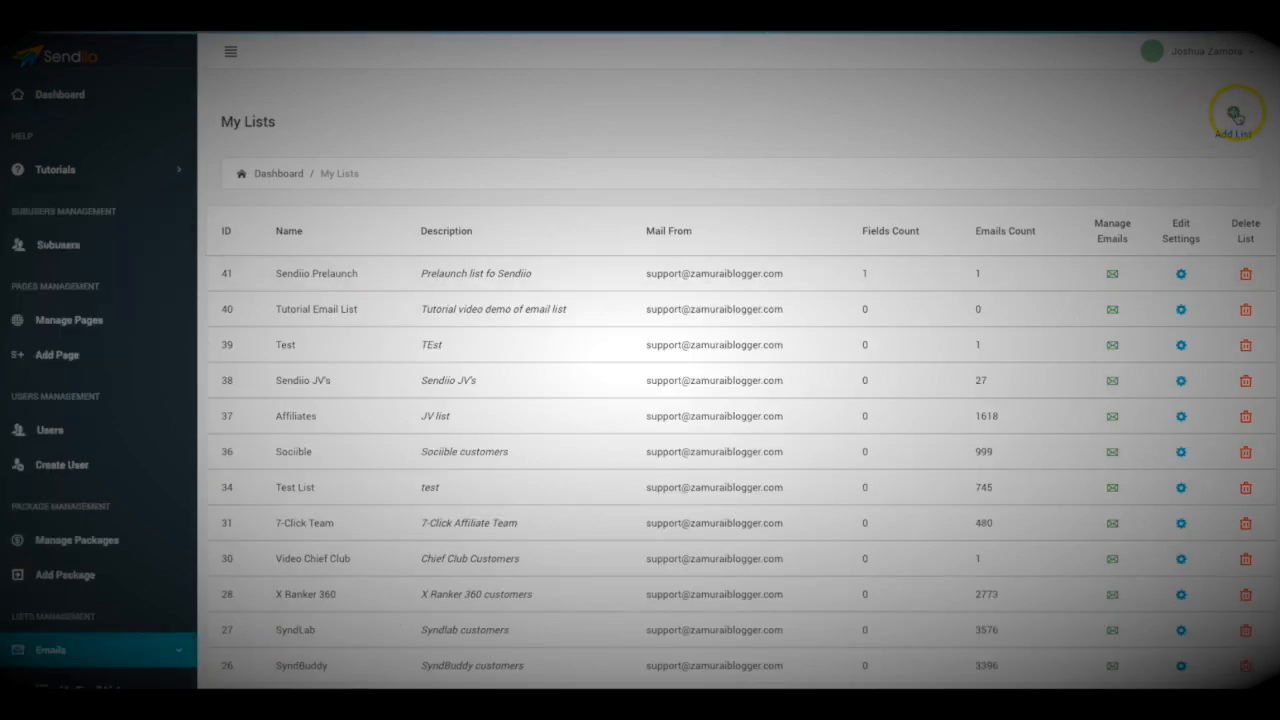
{"action": "left_click", "coordinate": [555, 232]}
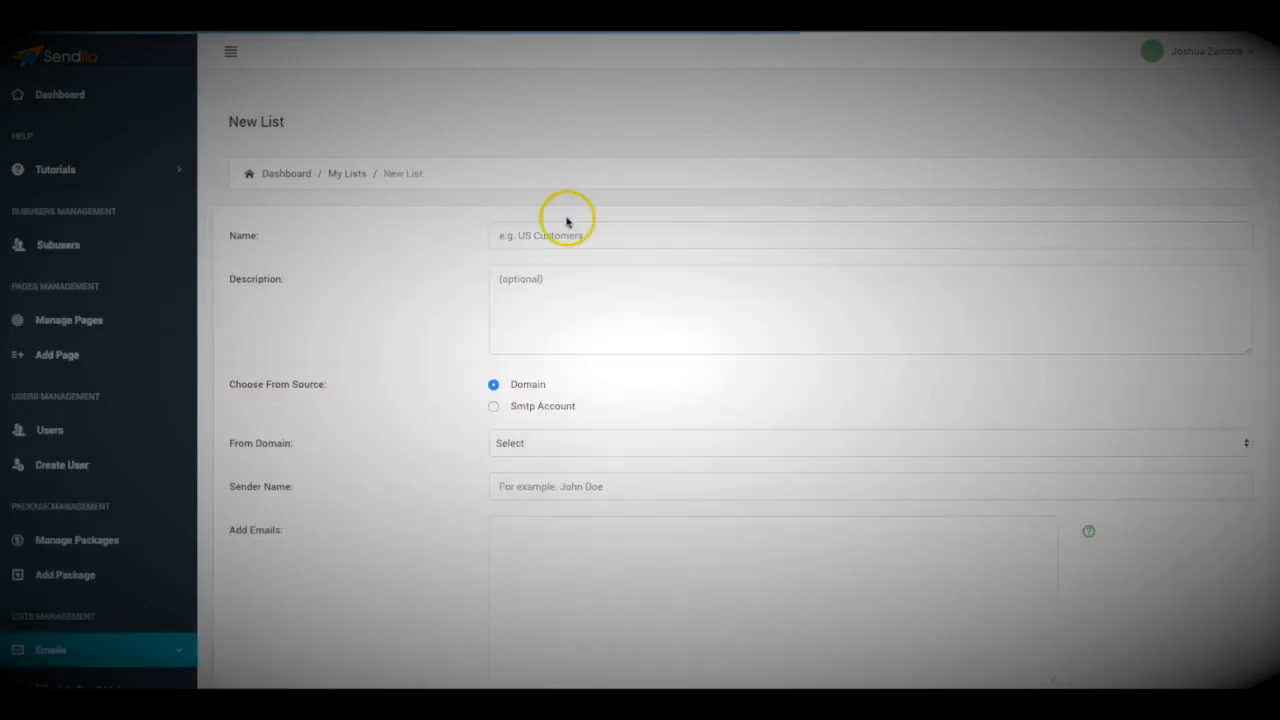
Name the list 'Name your list' with the description 'Descriotion optiona'.
{"action": "type", "text": "Name"}
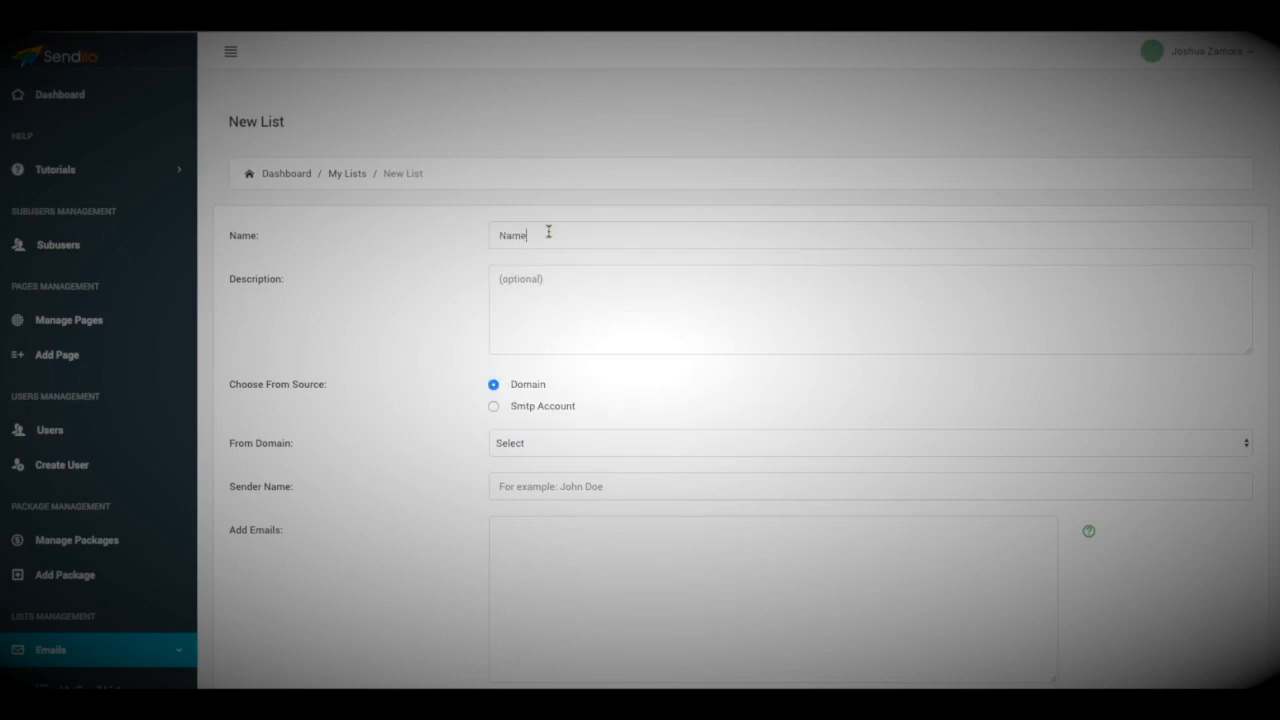
{"action": "type", "text": " your list"}
{"action": "left_click", "coordinate": [551, 278]}
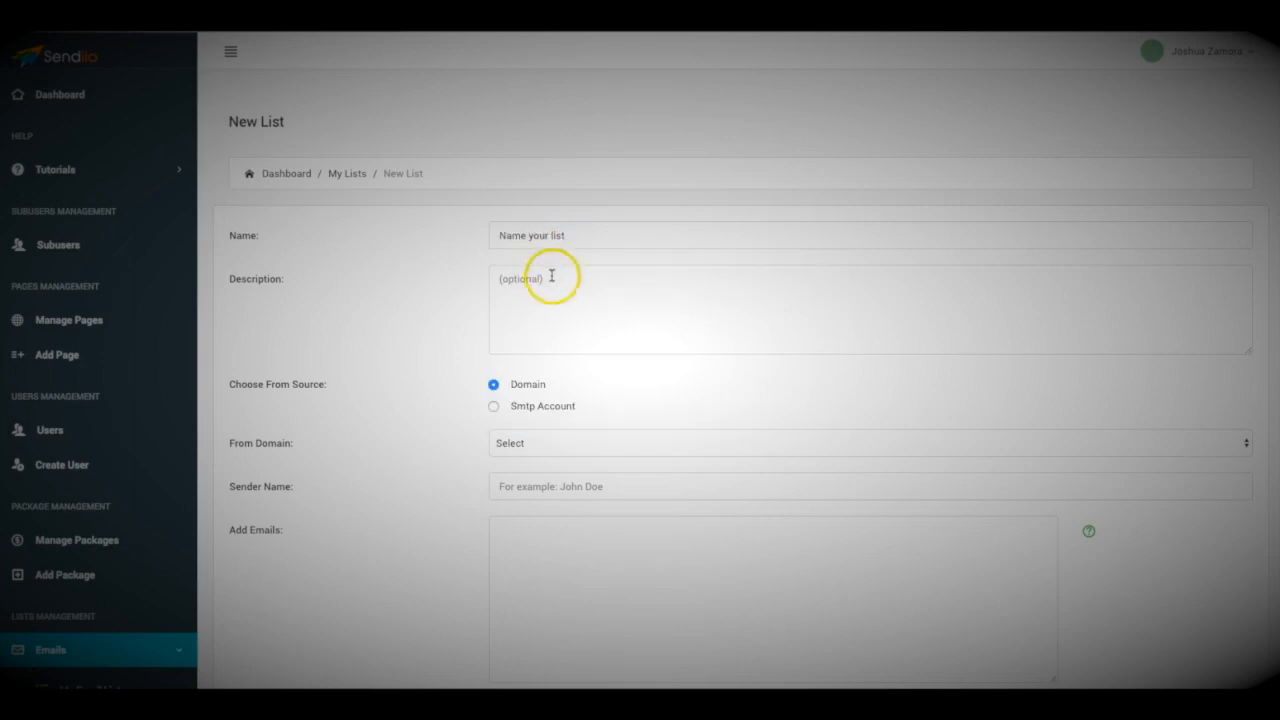
{"action": "type", "text": "Desc"}
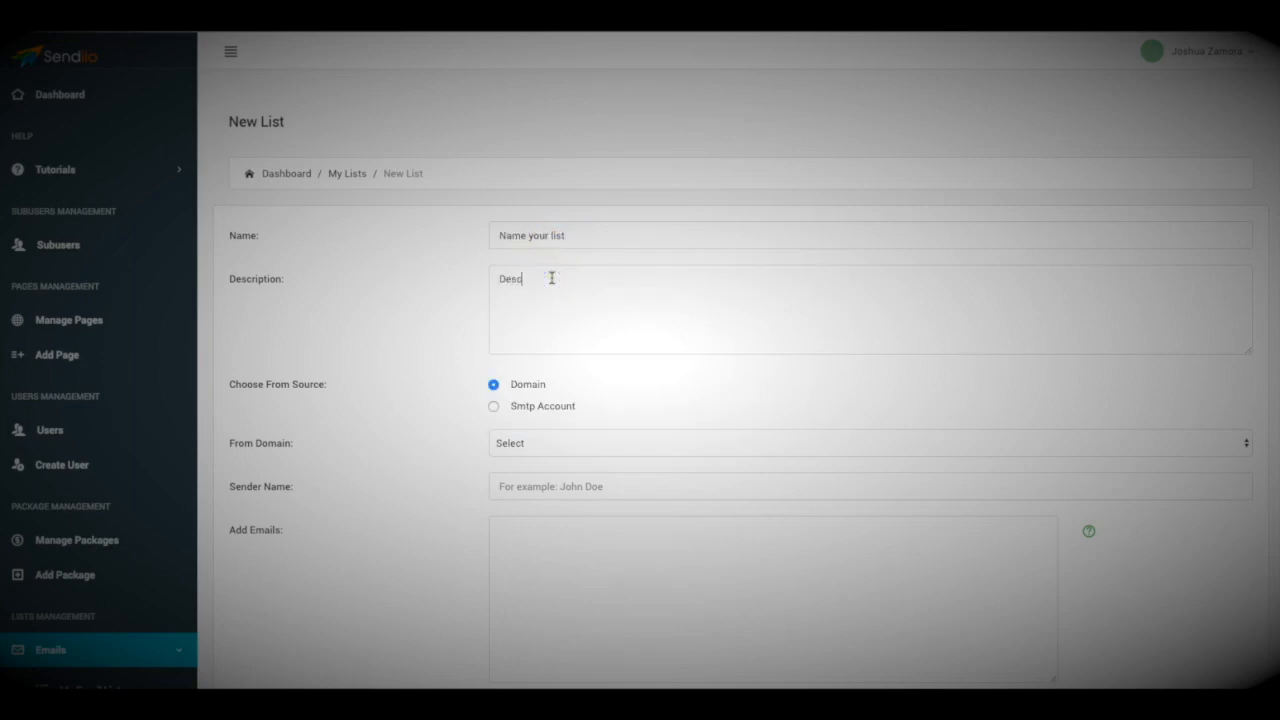
{"action": "type", "text": "riotion optiona"}
{"action": "left_click", "coordinate": [438, 291]}
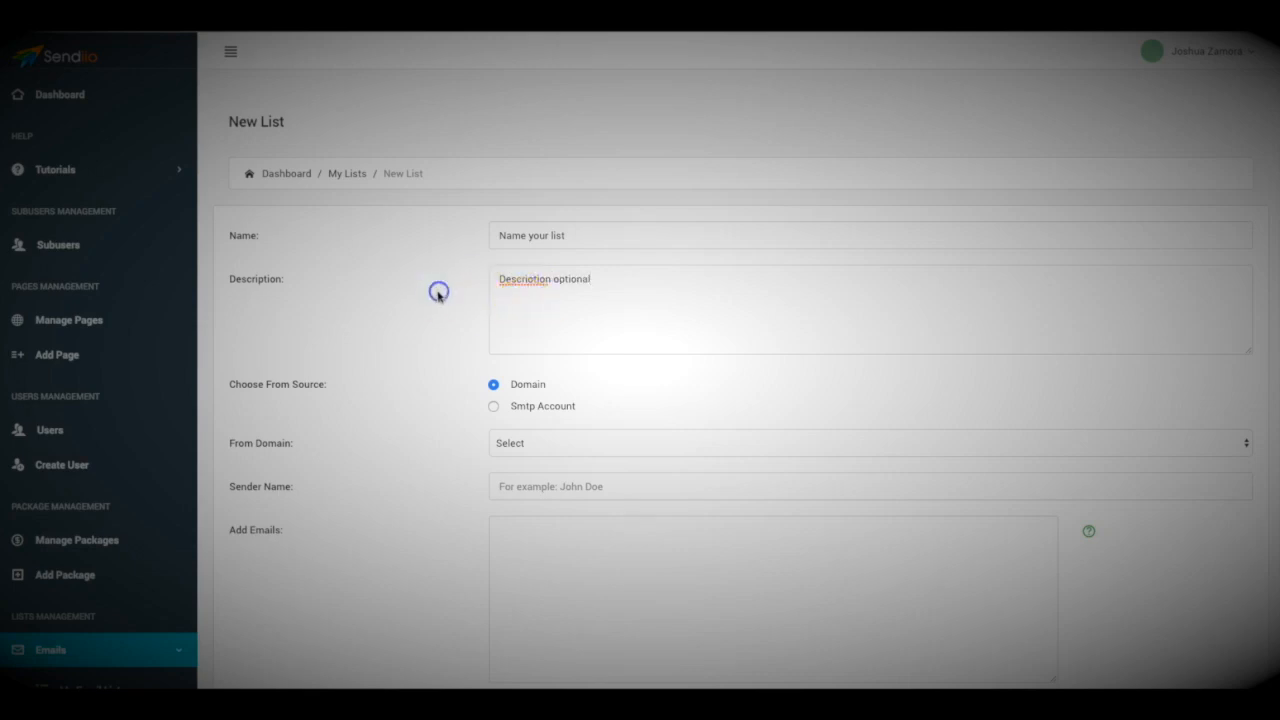
{"action": "scroll", "coordinate": [436, 291], "scroll_direction": "down", "scroll_amount": 1}
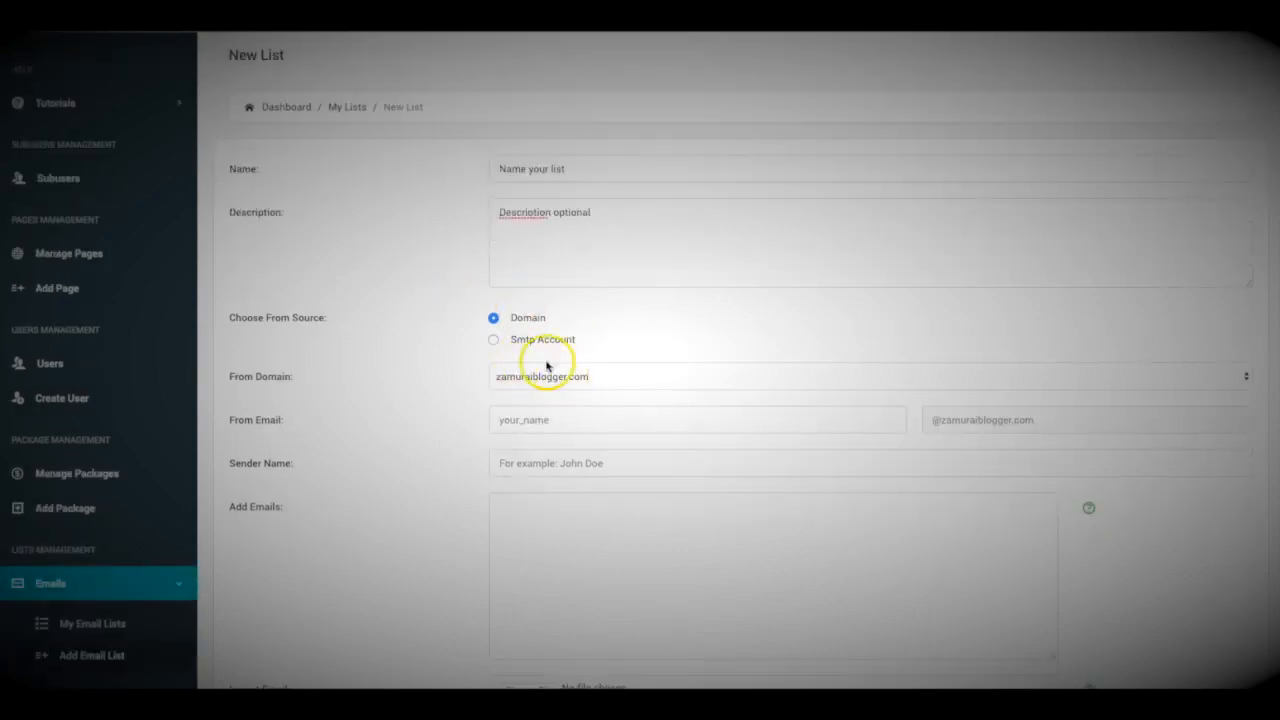
Set the sender email to support, enter the sender's name, and choose SMTP Account as source.
{"action": "left_click", "coordinate": [537, 421]}
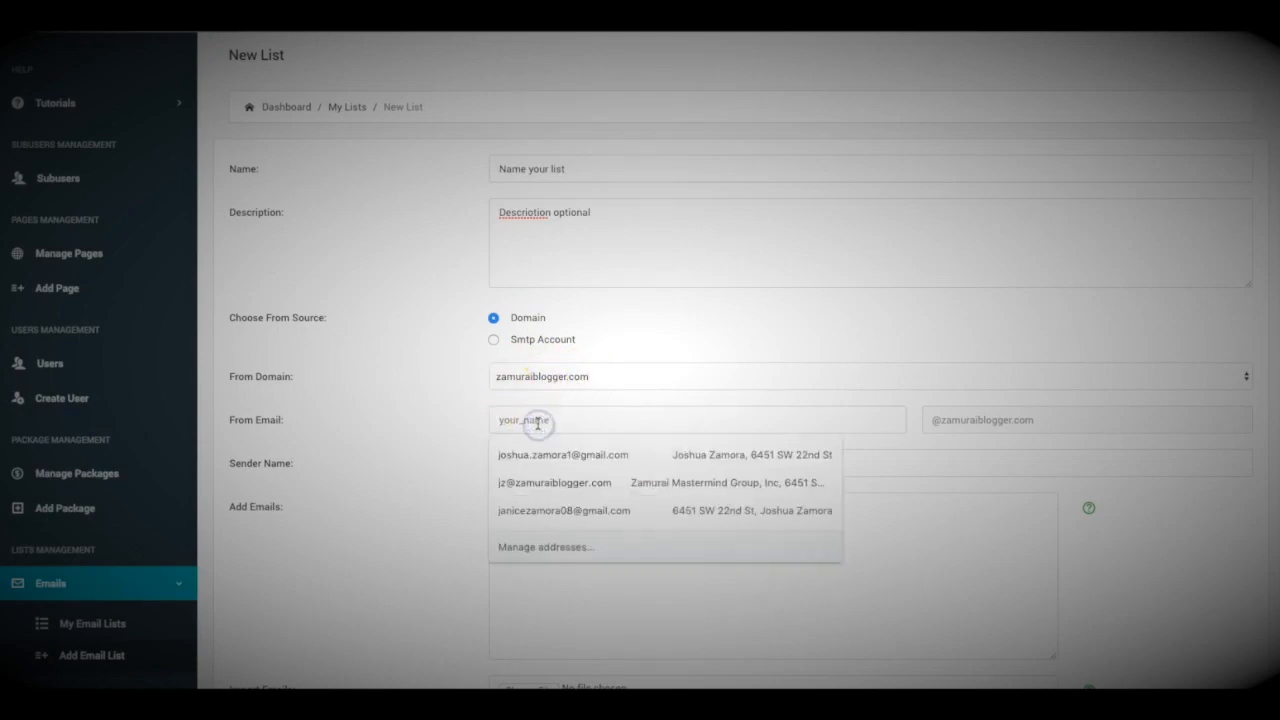
{"action": "type", "text": "support"}
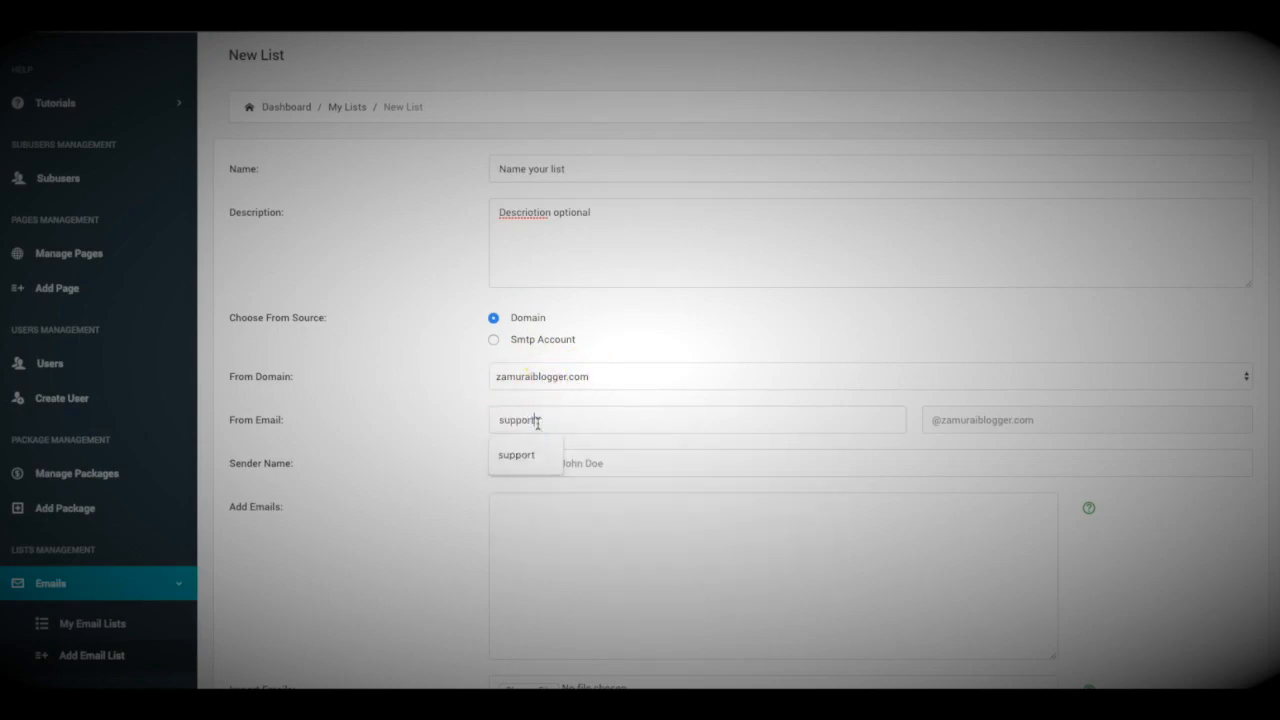
{"action": "left_click", "coordinate": [505, 456]}
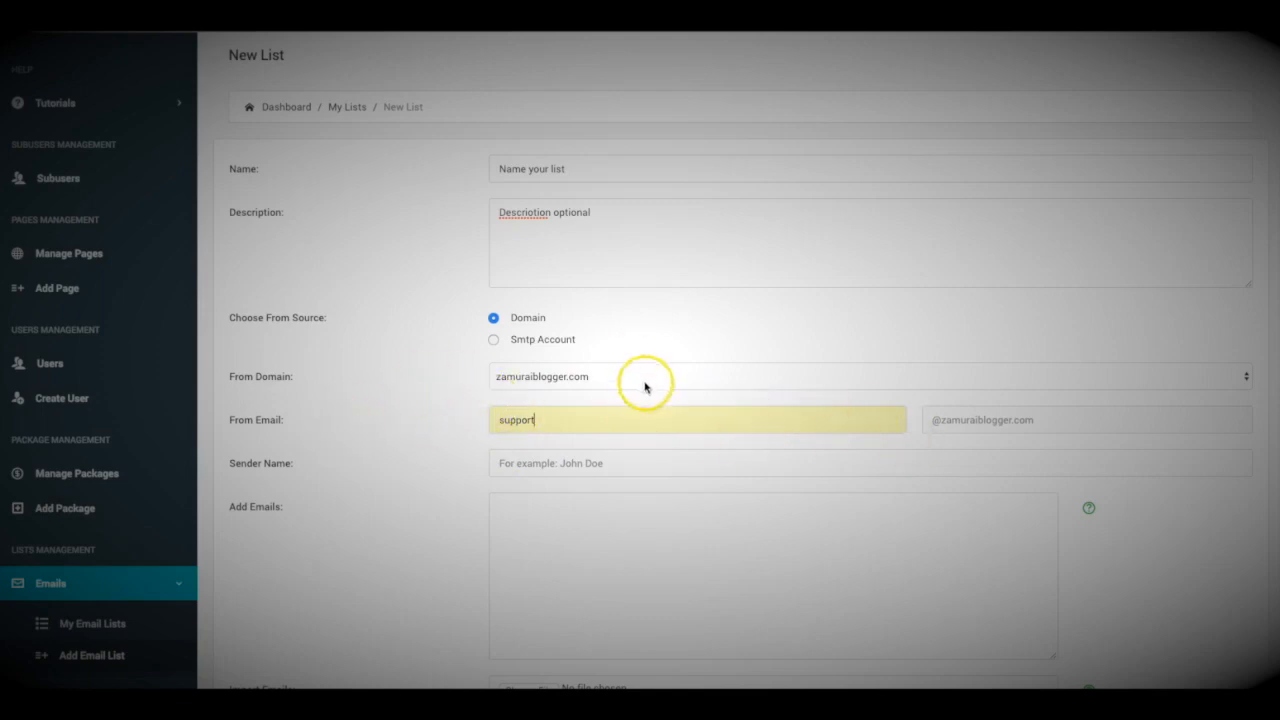
{"action": "left_click", "coordinate": [595, 465]}
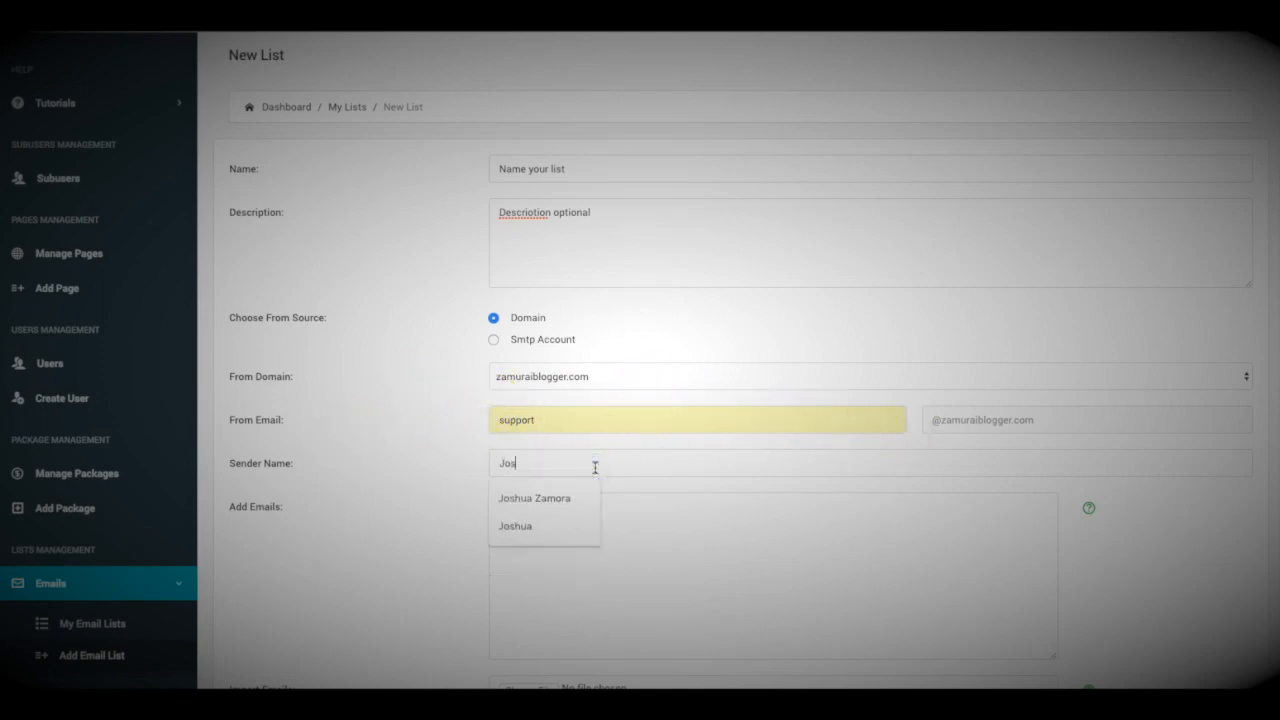
{"action": "left_click", "coordinate": [409, 423]}
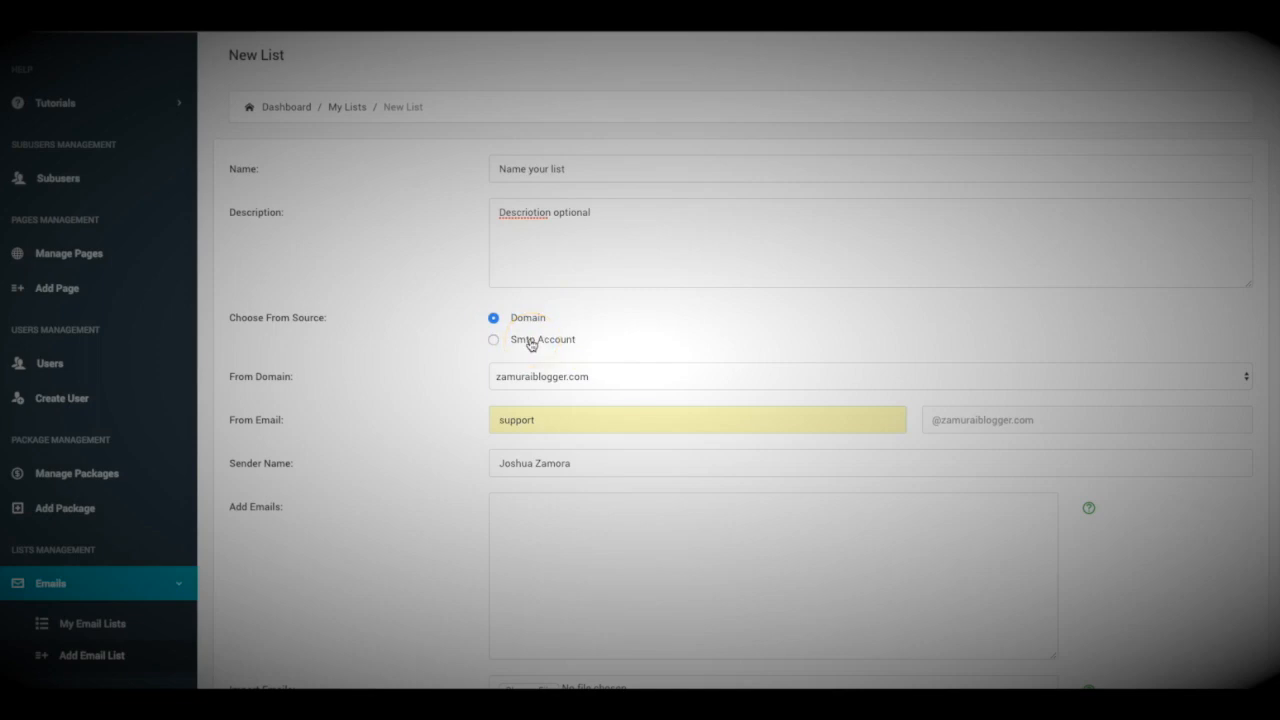
{"action": "left_click", "coordinate": [493, 340]}
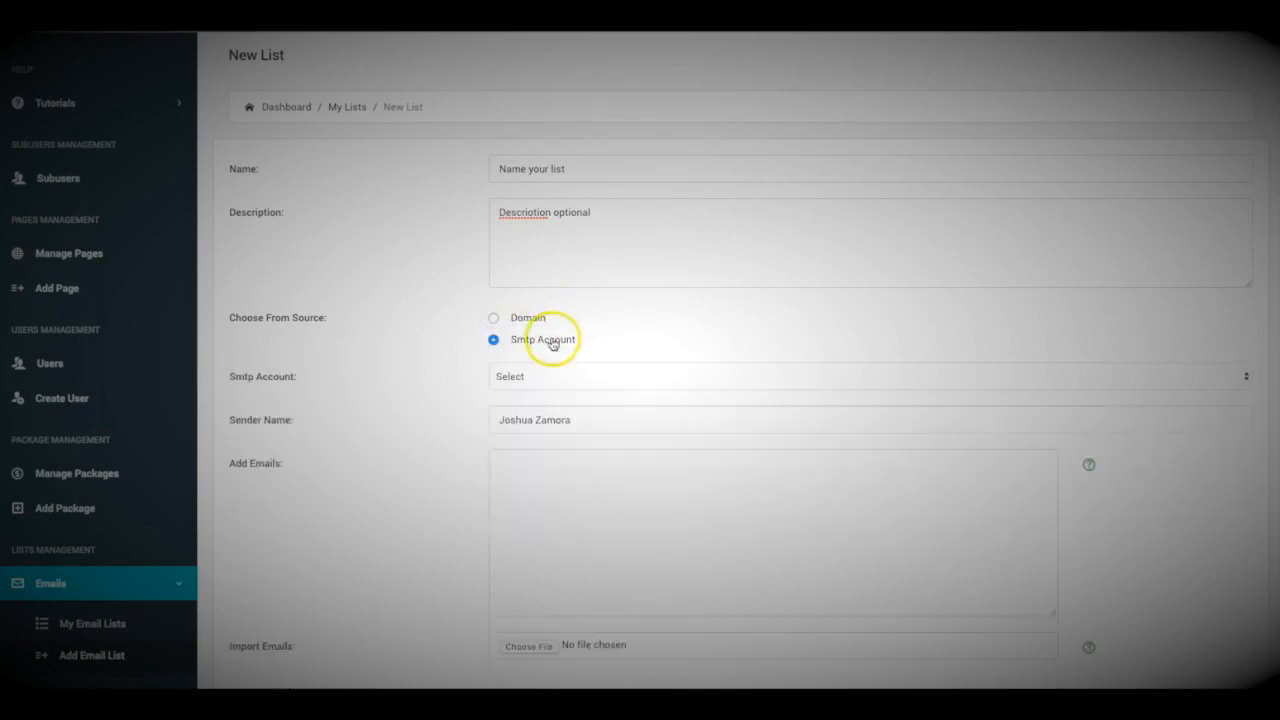
Pick the ZamuraiBlogger SMTP account for the list and scroll down to the Add Emails box.
{"action": "left_click", "coordinate": [557, 373]}
{"action": "left_click", "coordinate": [563, 389]}
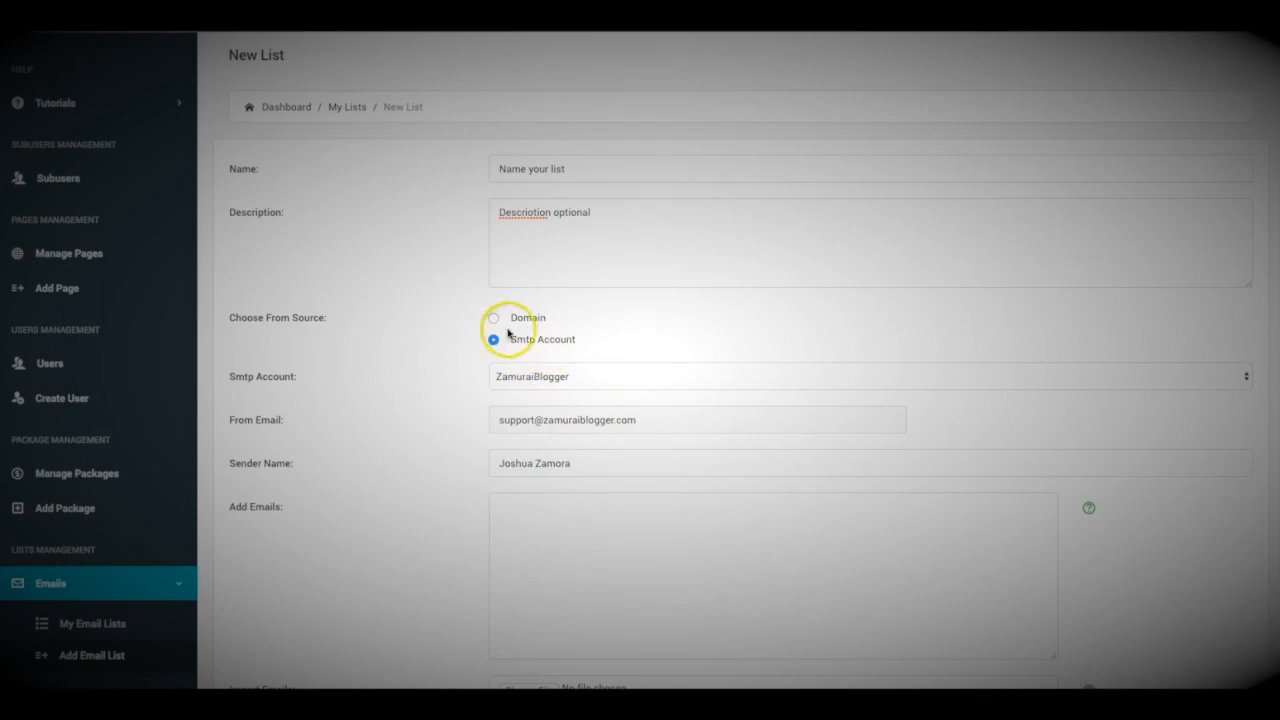
{"action": "scroll", "coordinate": [433, 383], "scroll_direction": "down", "scroll_amount": 1}
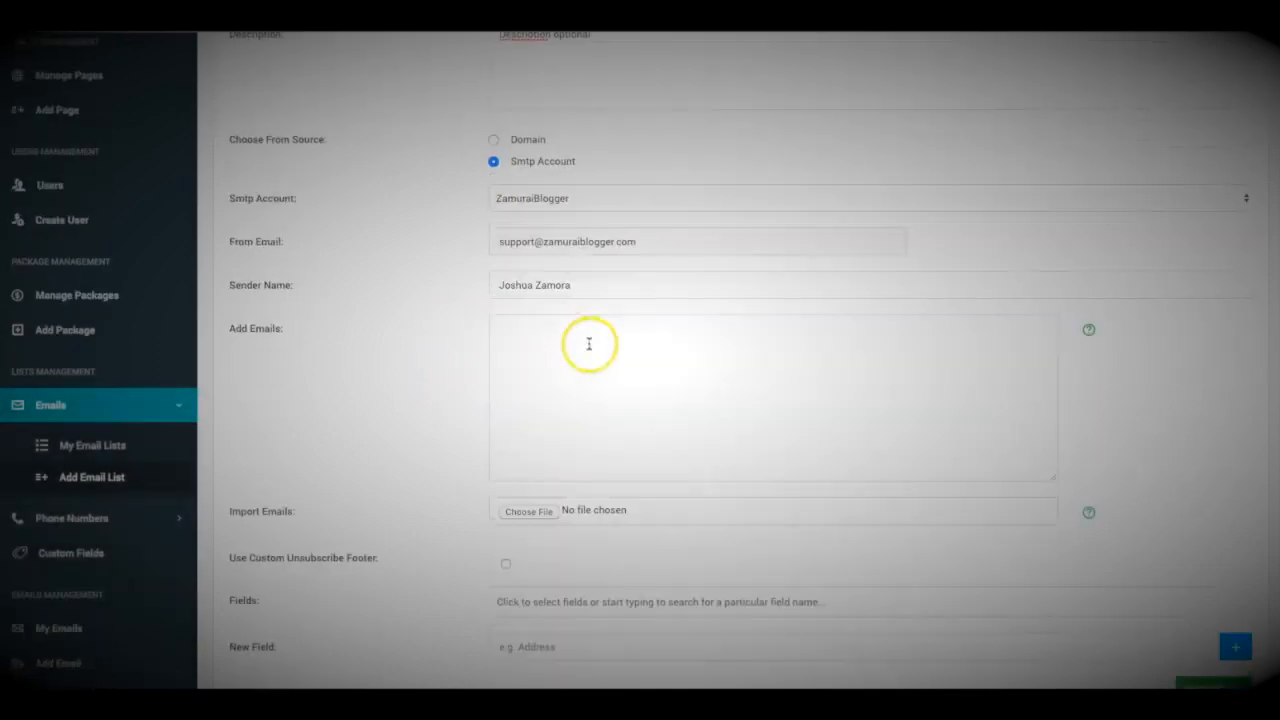
{"action": "scroll", "coordinate": [634, 363], "scroll_direction": "up", "scroll_amount": 3}
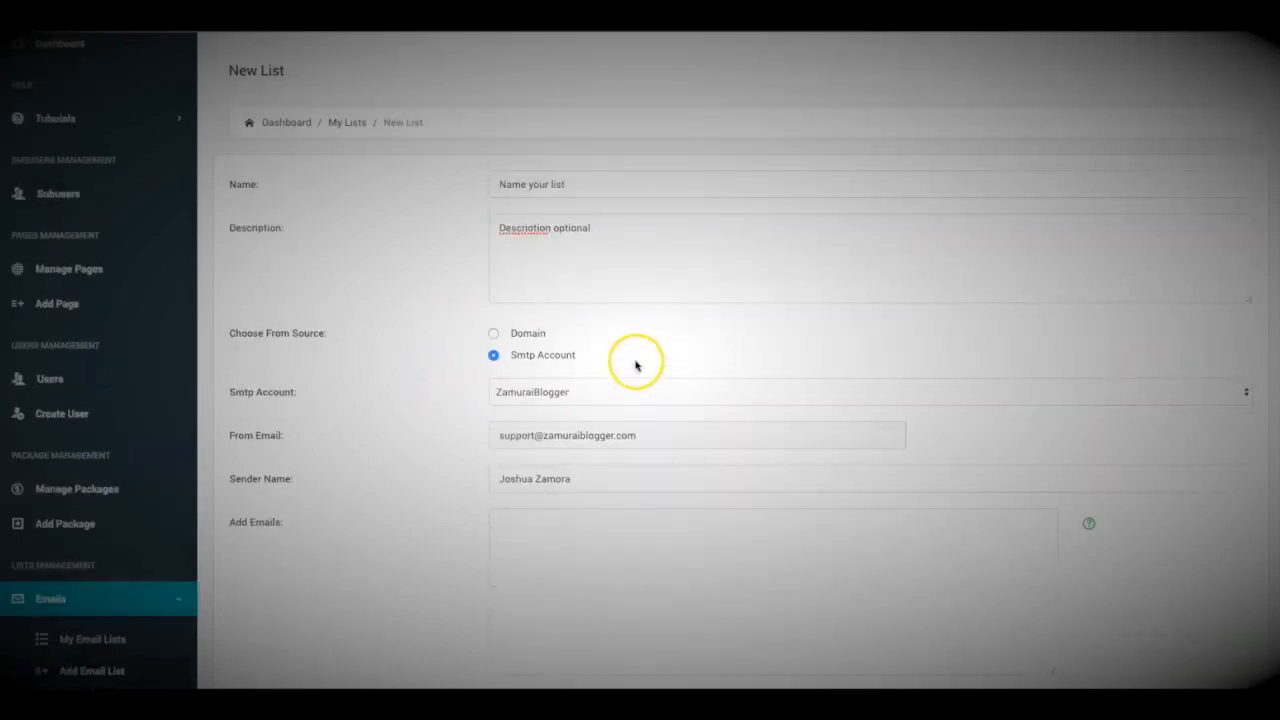
{"action": "scroll", "coordinate": [568, 392], "scroll_direction": "down", "scroll_amount": 3}
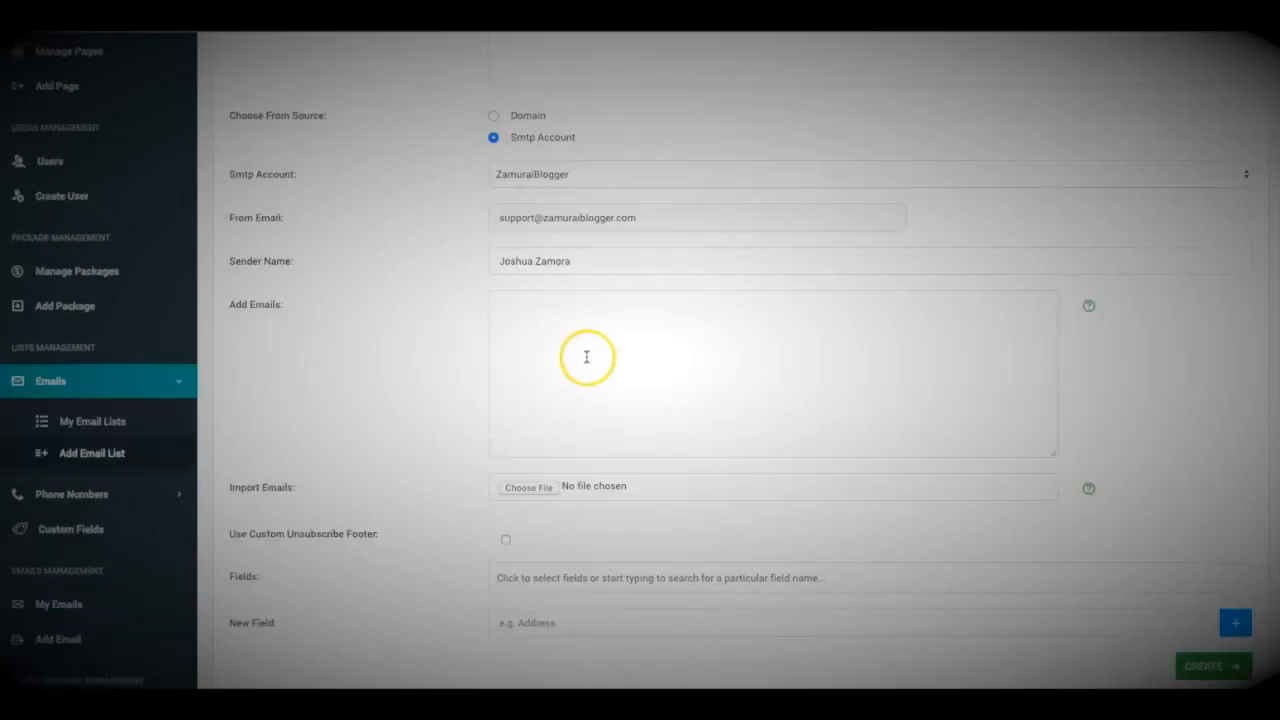
{"action": "left_click", "coordinate": [586, 357]}
{"action": "left_click", "coordinate": [450, 327]}
{"action": "scroll", "coordinate": [598, 323], "scroll_direction": "down", "scroll_amount": 1}
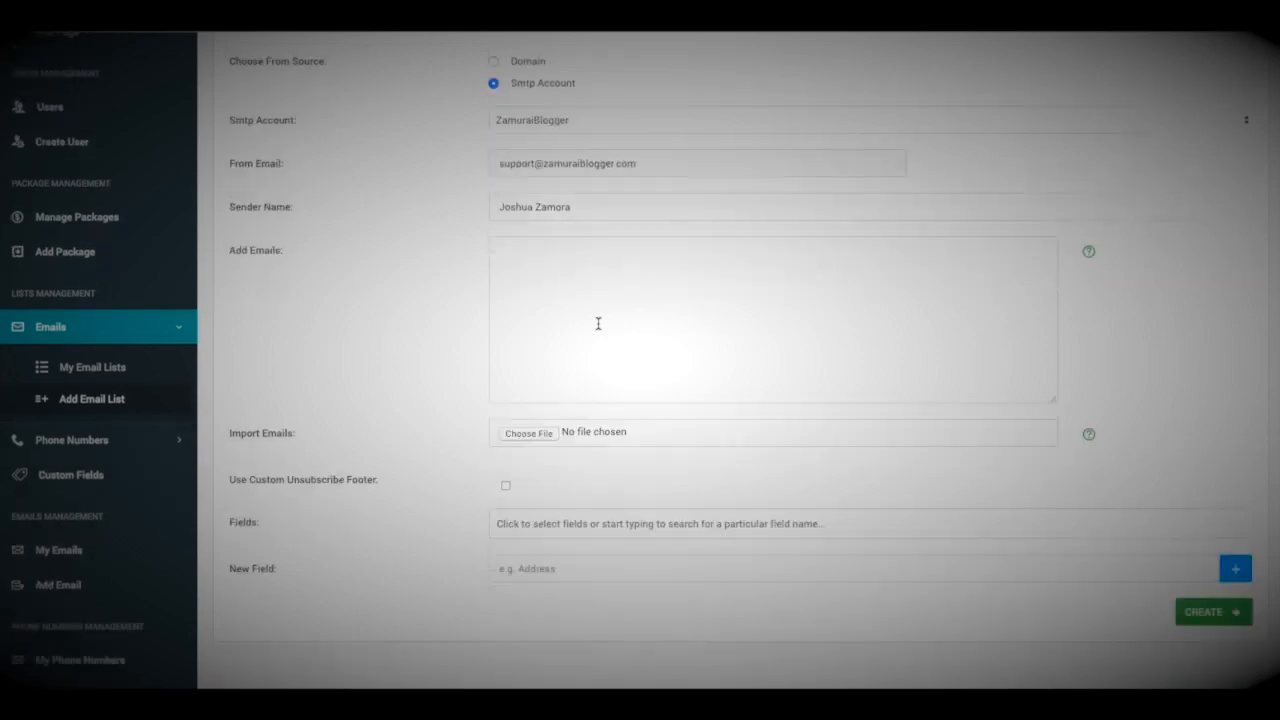
Check the Bulk Import help, then enter two subscriber addresses, one per line, in Add Emails.
{"action": "left_click", "coordinate": [1089, 434]}
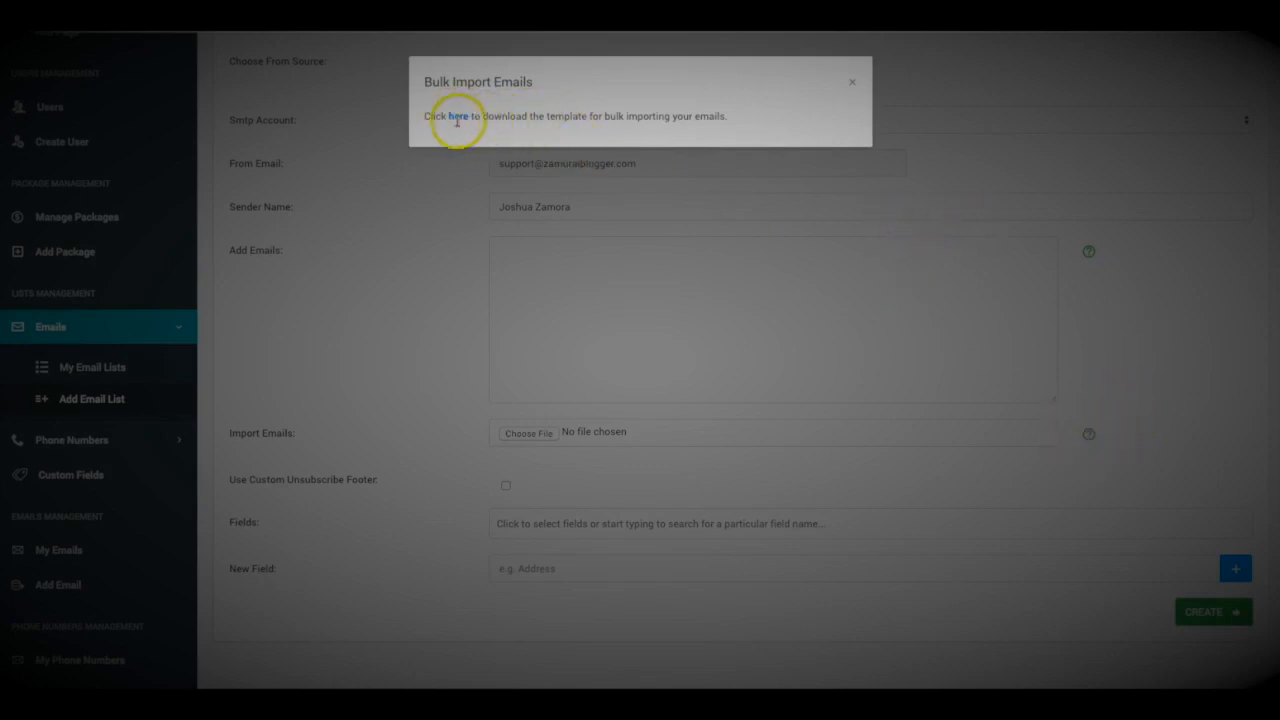
{"action": "left_click", "coordinate": [849, 82]}
{"action": "left_click", "coordinate": [589, 254]}
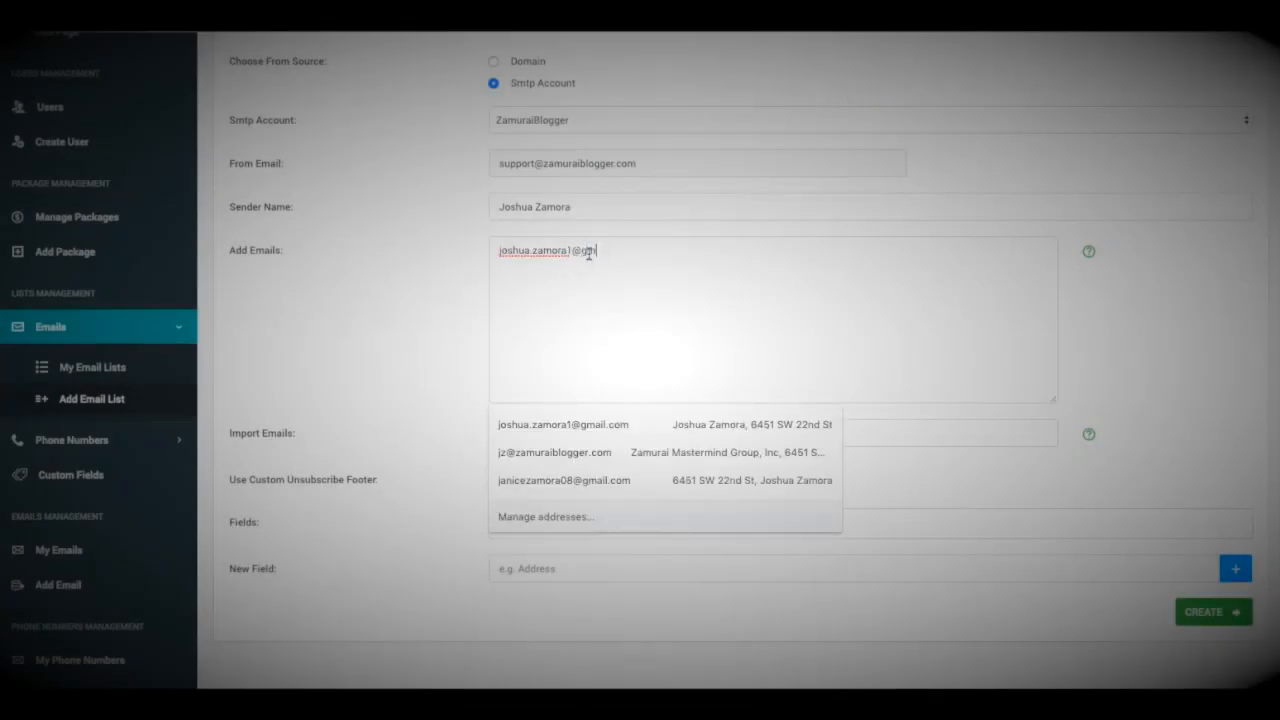
{"action": "left_click", "coordinate": [588, 306]}
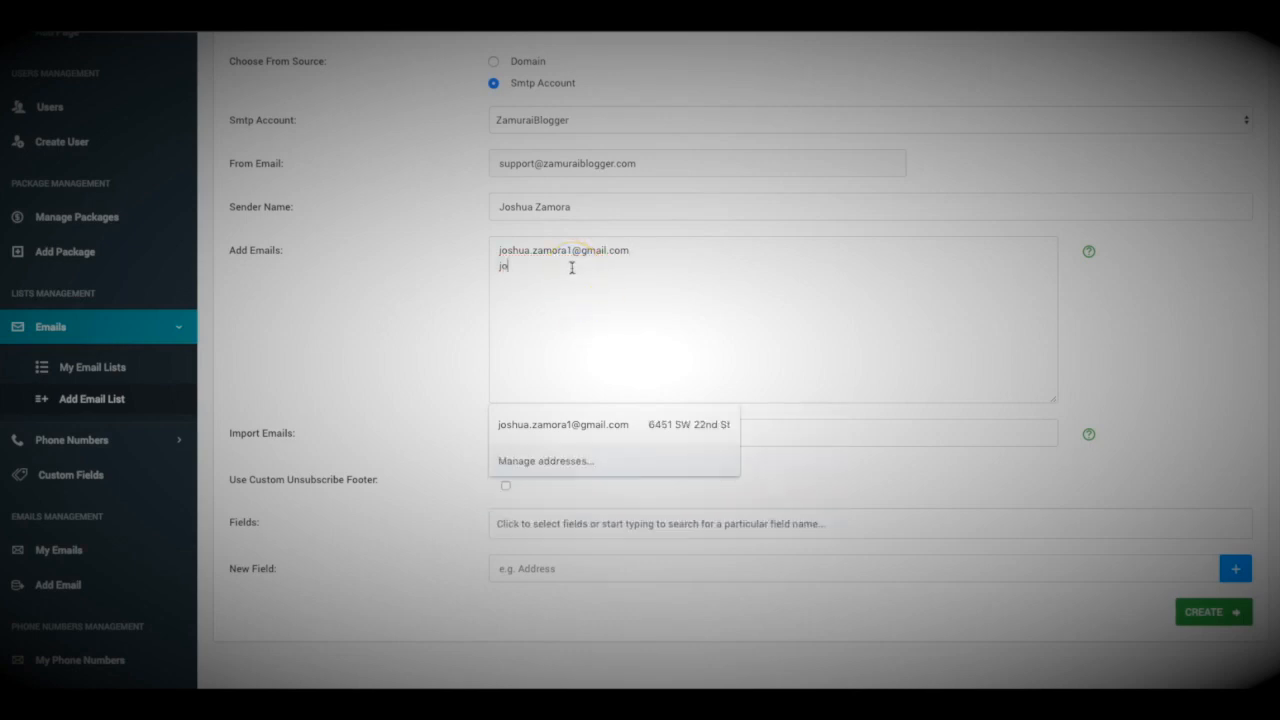
{"action": "scroll", "coordinate": [540, 300], "scroll_direction": "down", "scroll_amount": 1}
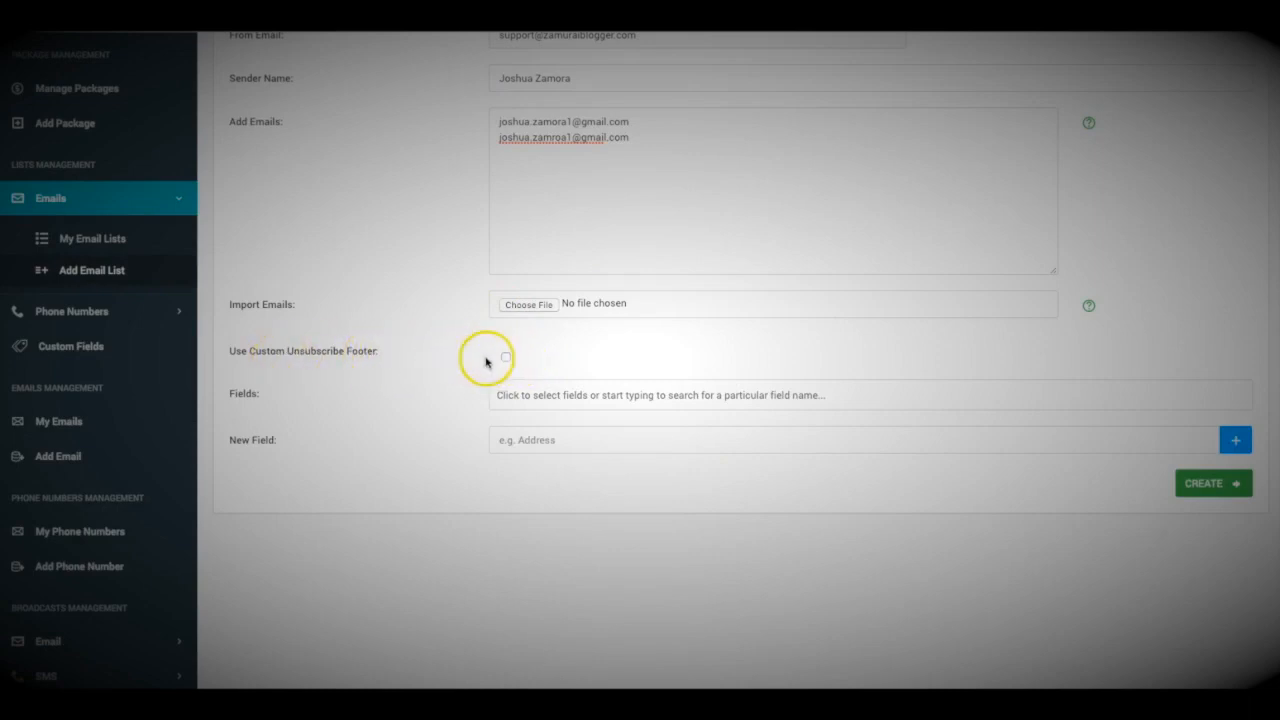
{"action": "scroll", "coordinate": [490, 360], "scroll_direction": "up", "scroll_amount": 1}
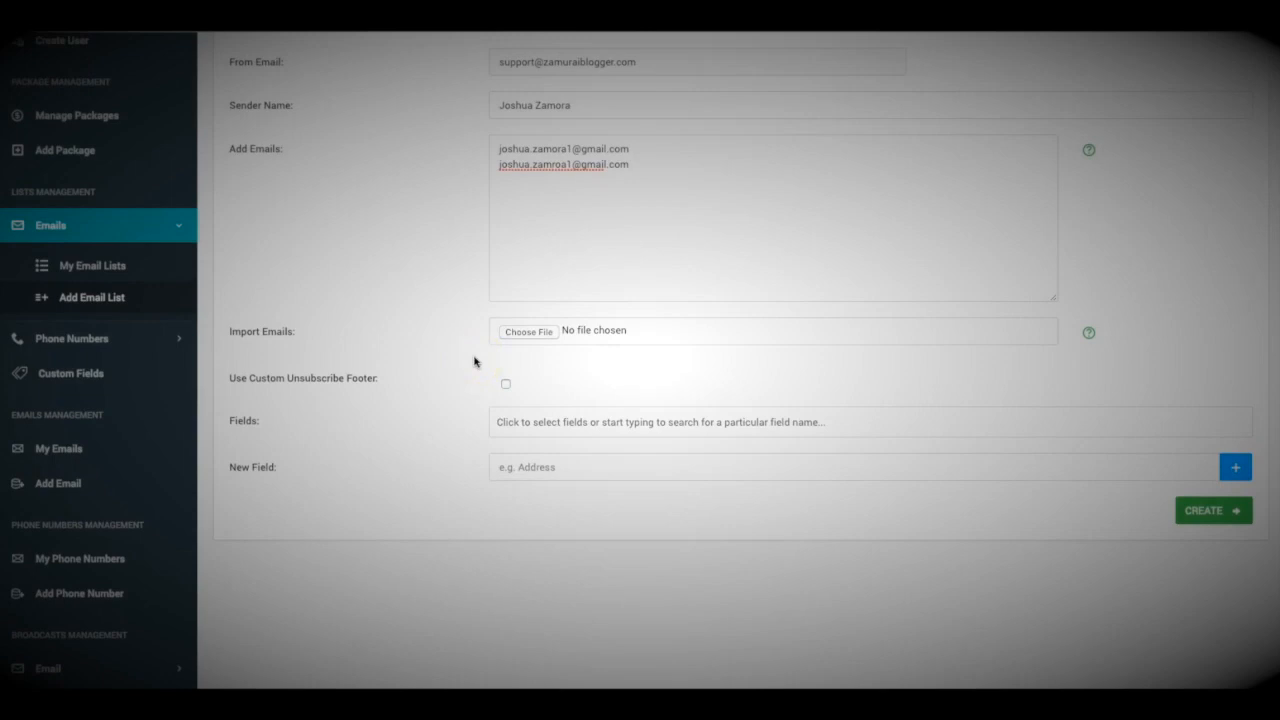
{"action": "scroll", "coordinate": [475, 362], "scroll_direction": "down", "scroll_amount": 1}
{"action": "scroll", "coordinate": [475, 362], "scroll_direction": "up", "scroll_amount": 1}
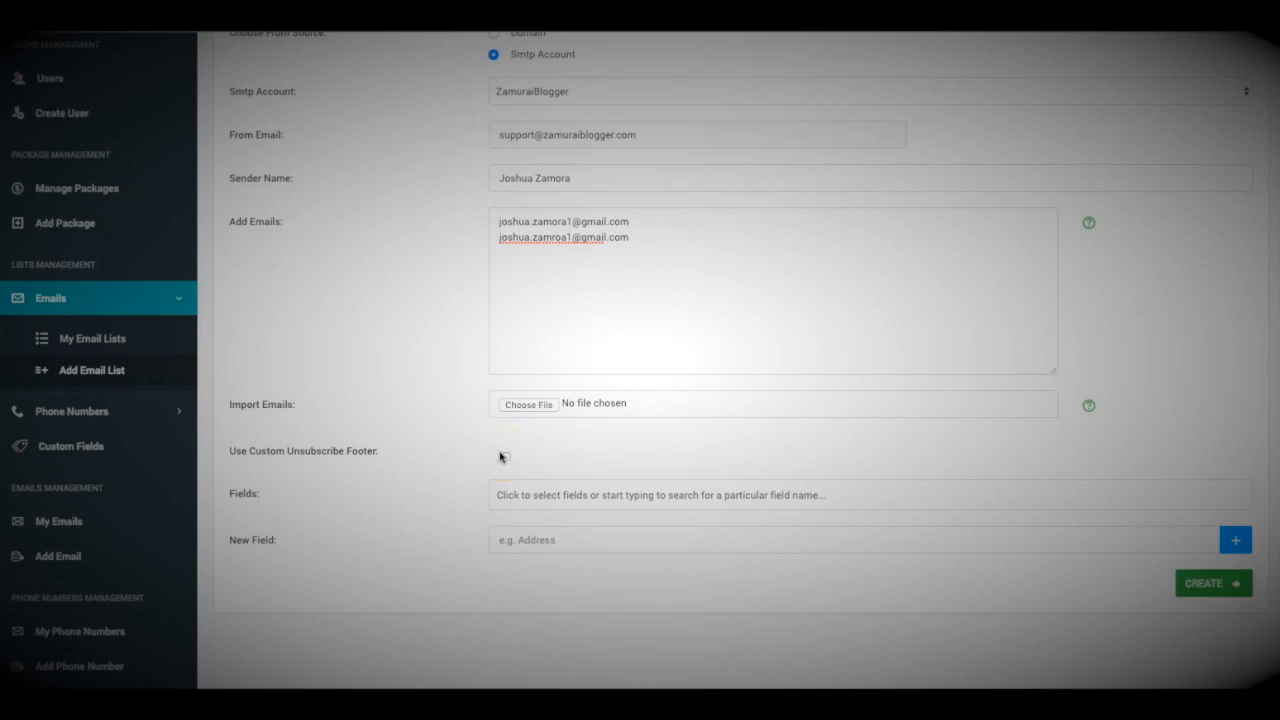
Enable the custom unsubscribe footer, choose Main Unsub, and review the completed list form.
{"action": "left_click", "coordinate": [506, 458]}
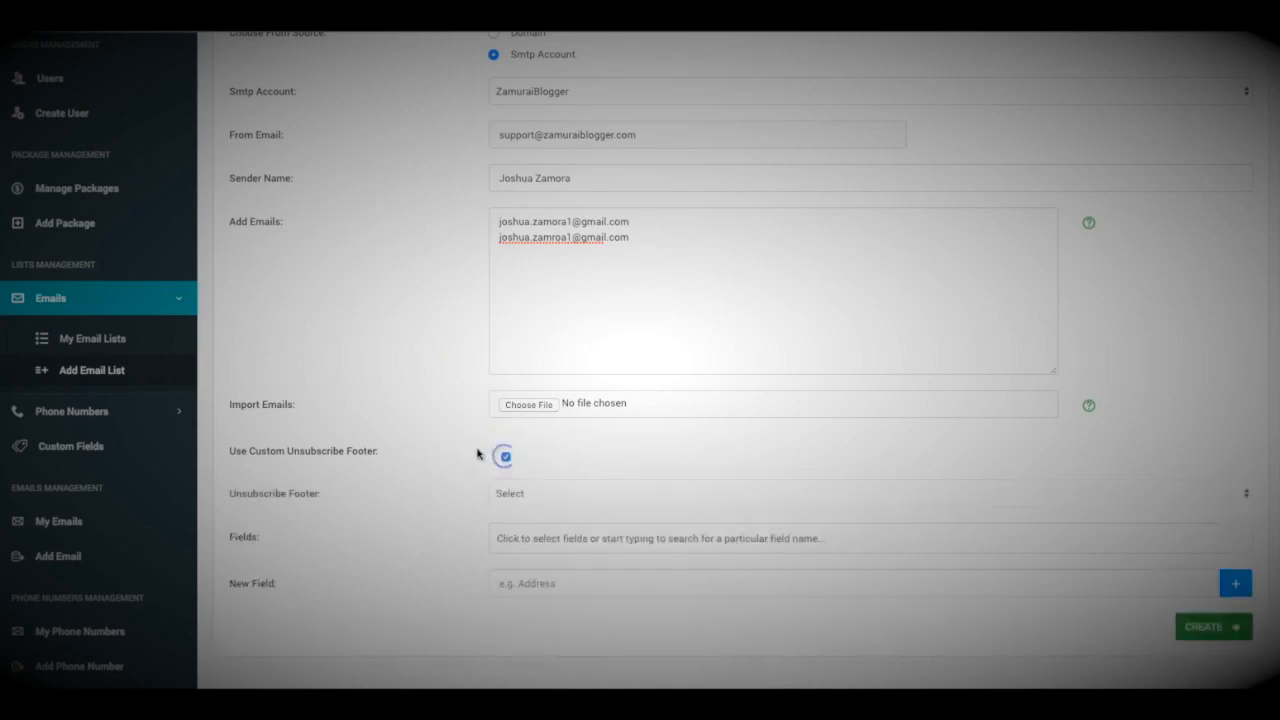
{"action": "scroll", "coordinate": [528, 452], "scroll_direction": "down", "scroll_amount": 1}
{"action": "left_click", "coordinate": [530, 470]}
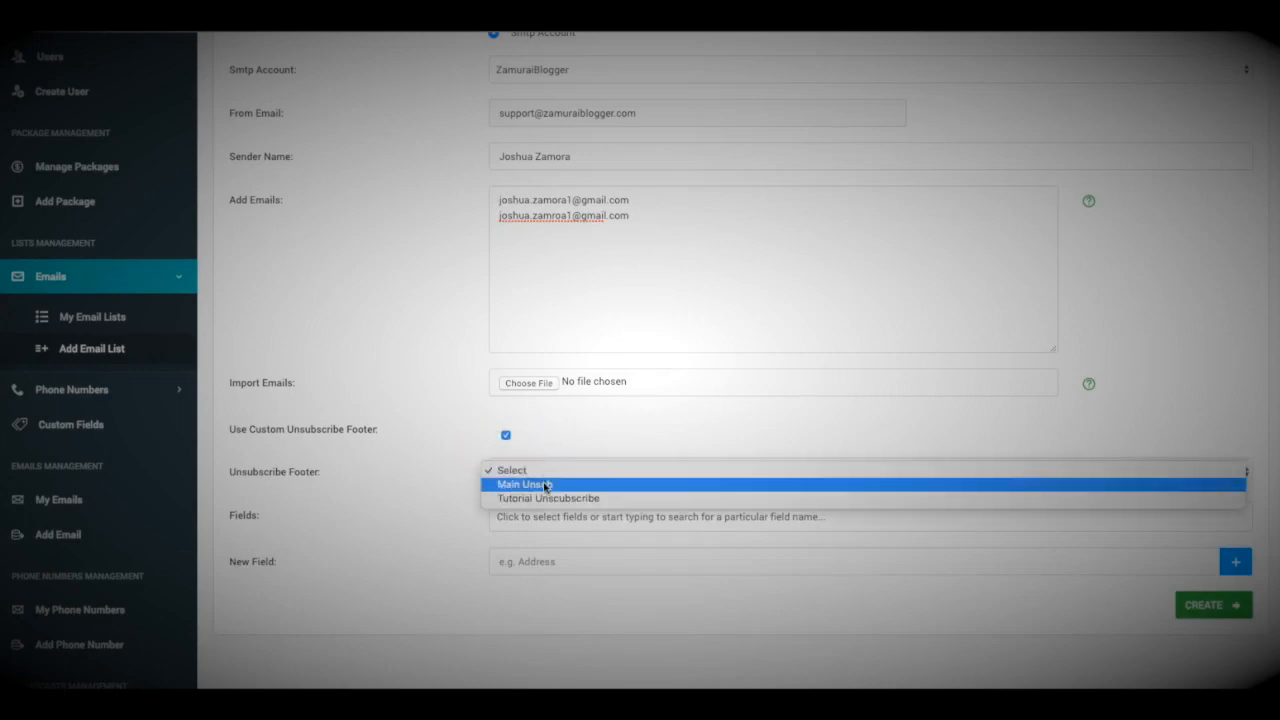
{"action": "left_click", "coordinate": [540, 485]}
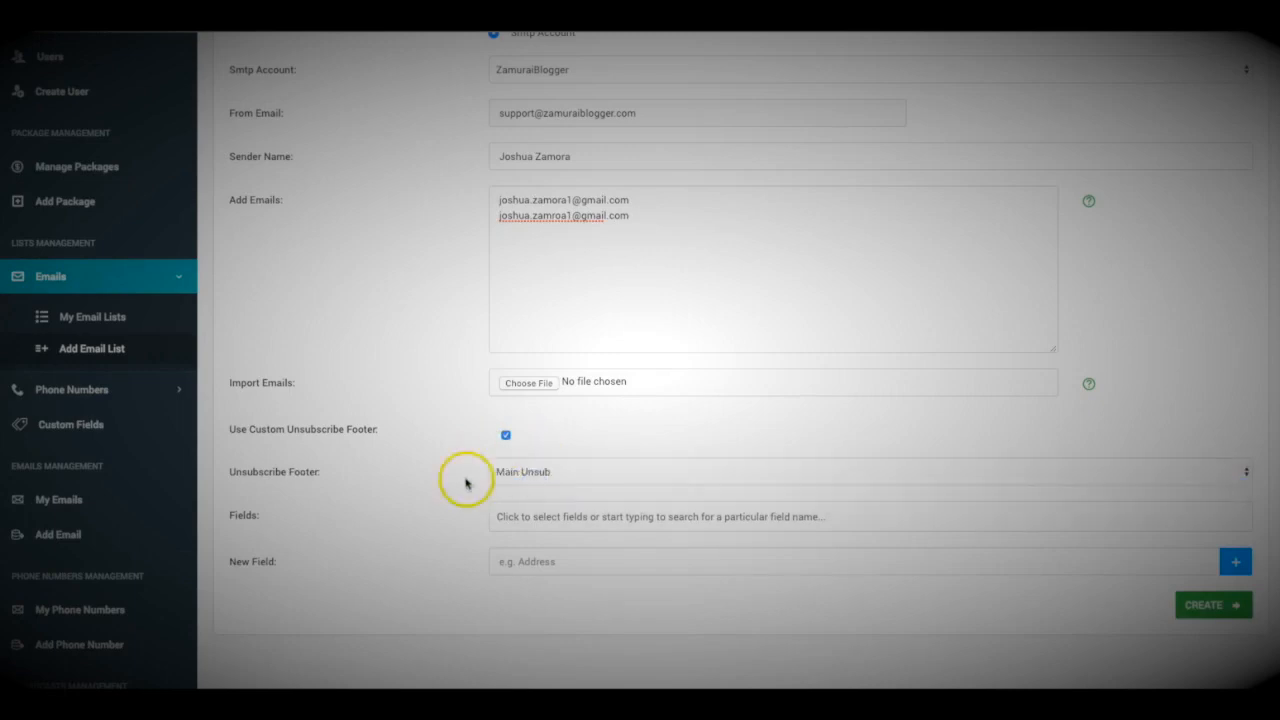
{"action": "scroll", "coordinate": [500, 465], "scroll_direction": "down", "scroll_amount": 1}
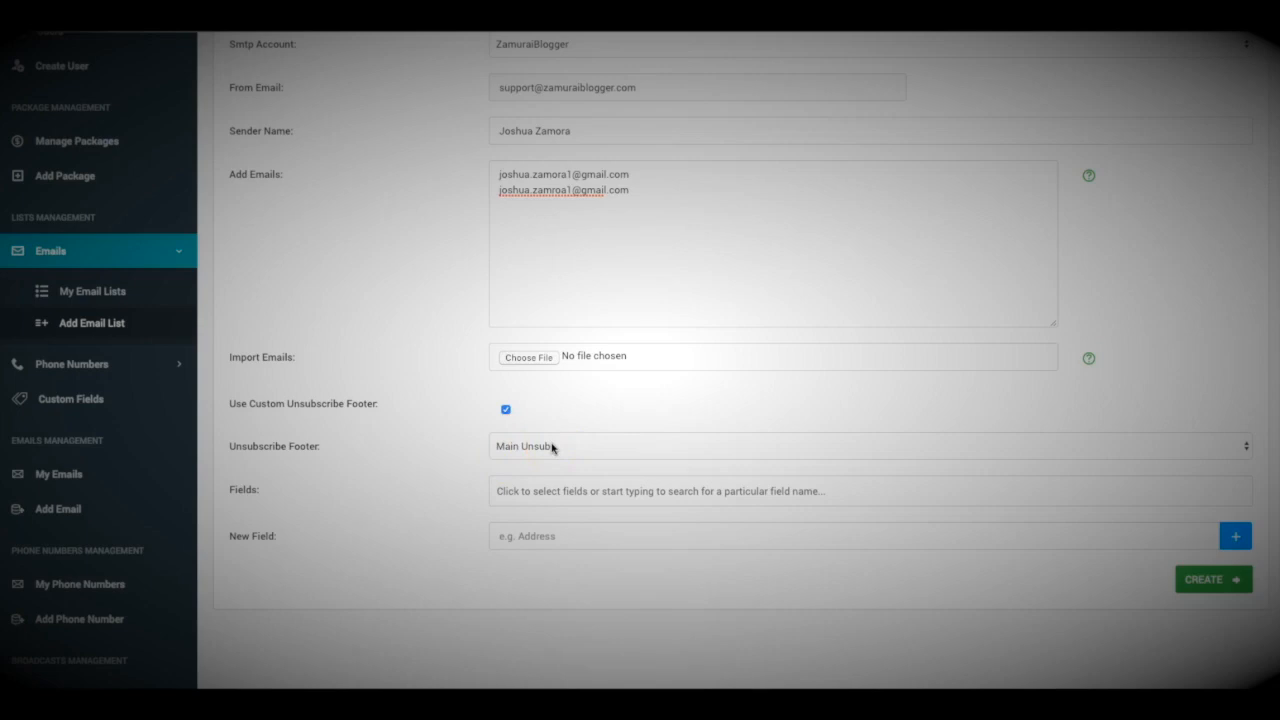
{"action": "scroll", "coordinate": [551, 448], "scroll_direction": "up", "scroll_amount": 5}
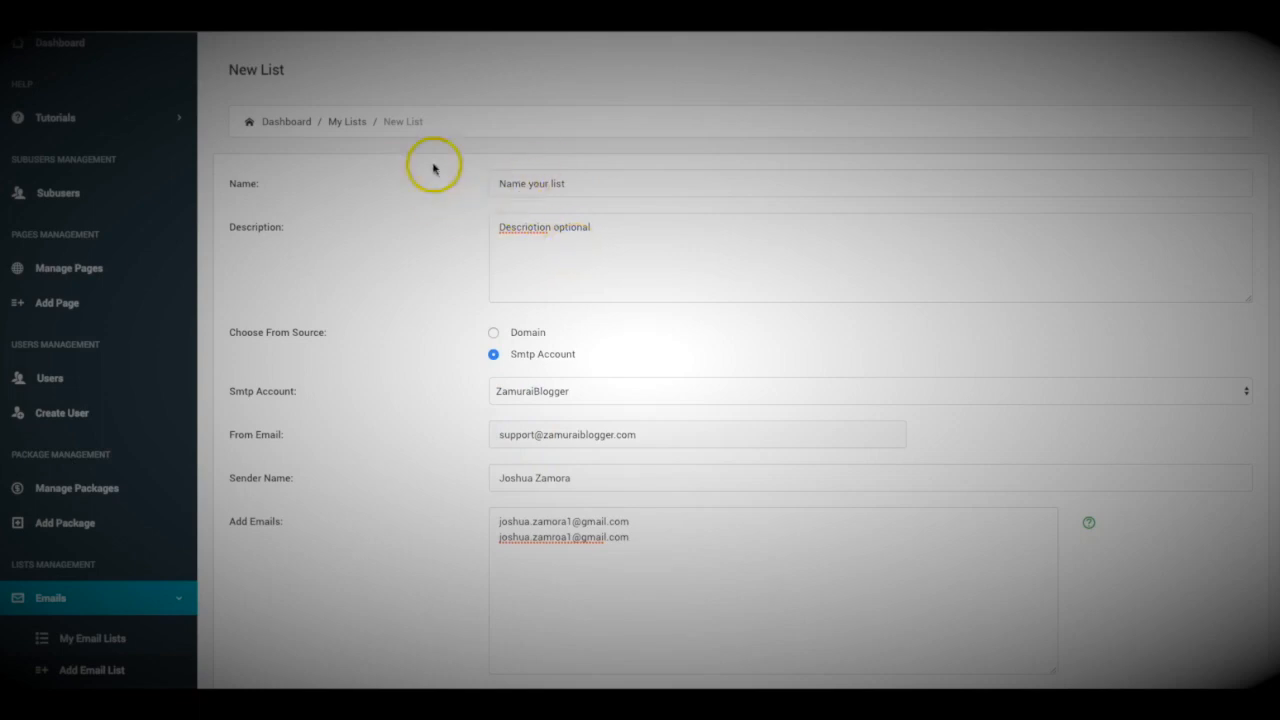
{"action": "scroll", "coordinate": [464, 236], "scroll_direction": "down", "scroll_amount": 5}
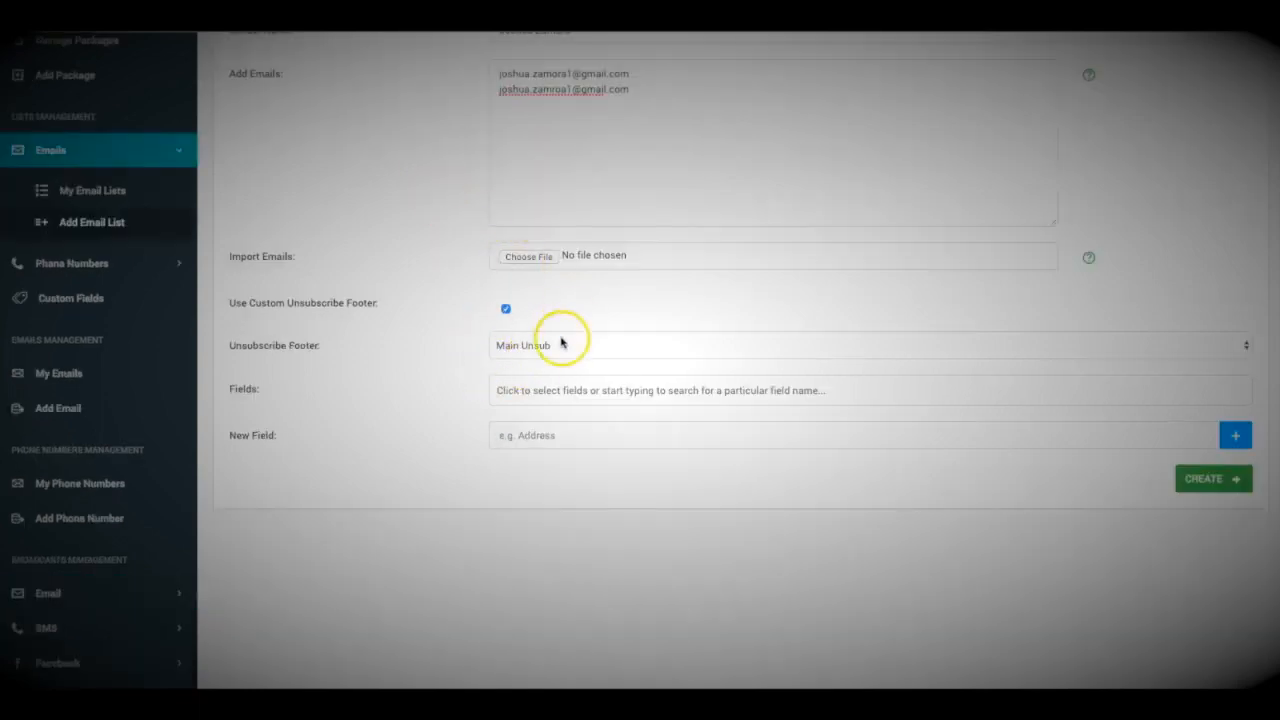
{"action": "scroll", "coordinate": [515, 325], "scroll_direction": "up", "scroll_amount": 5}
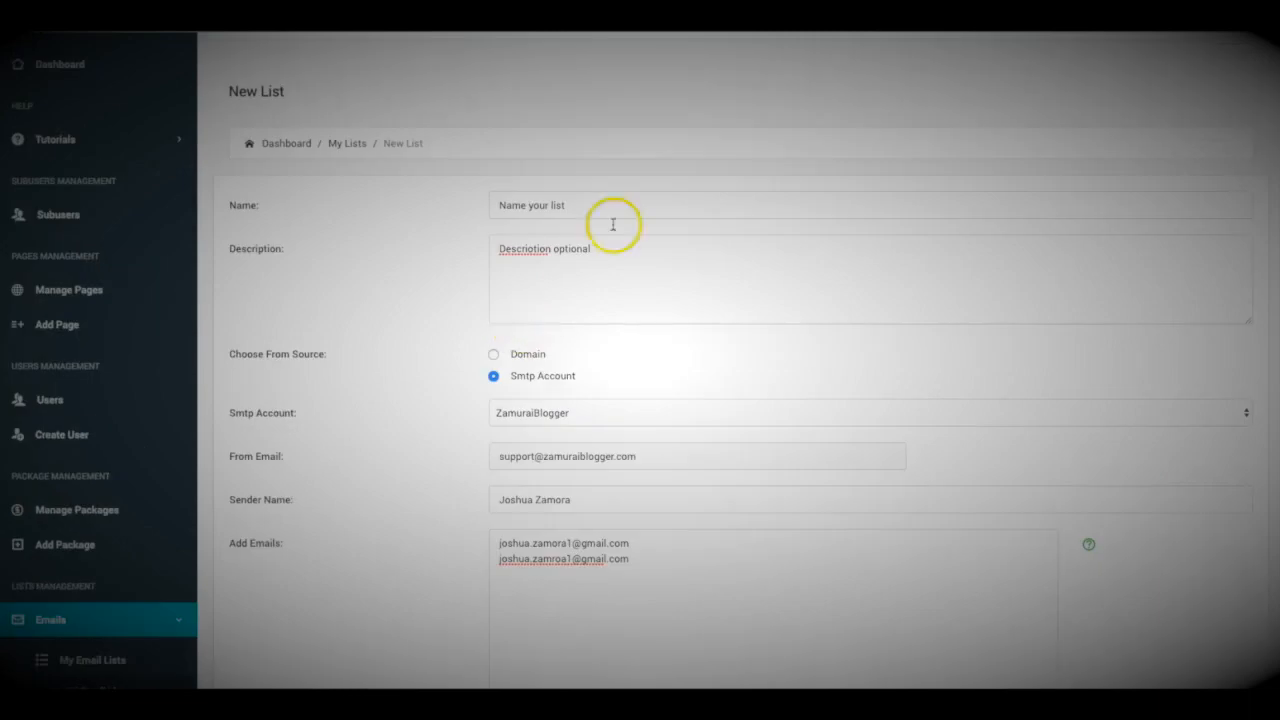
{"action": "scroll", "coordinate": [490, 234], "scroll_direction": "down", "scroll_amount": 7}
{"action": "scroll", "coordinate": [411, 165], "scroll_direction": "up", "scroll_amount": 2}
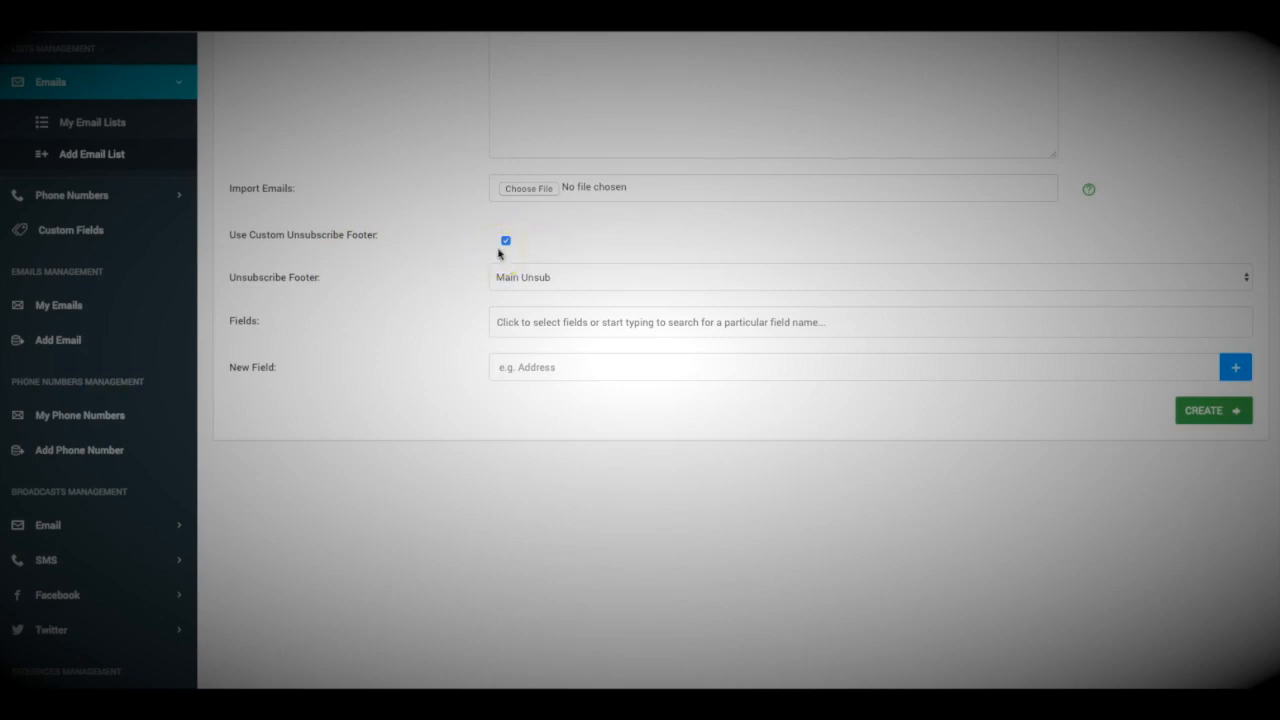
{"action": "scroll", "coordinate": [449, 251], "scroll_direction": "down", "scroll_amount": 1}
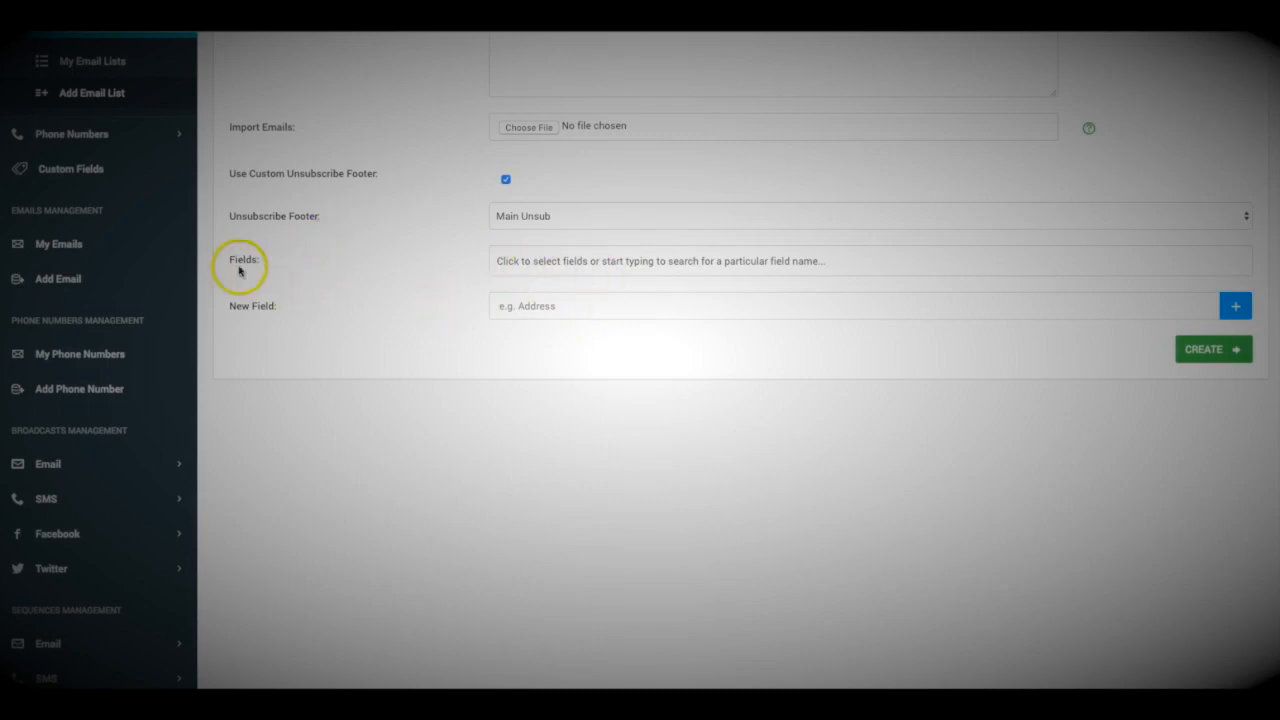
{"action": "scroll", "coordinate": [769, 451], "scroll_direction": "up", "scroll_amount": 9}
{"action": "scroll", "coordinate": [760, 466], "scroll_direction": "down", "scroll_amount": 10}
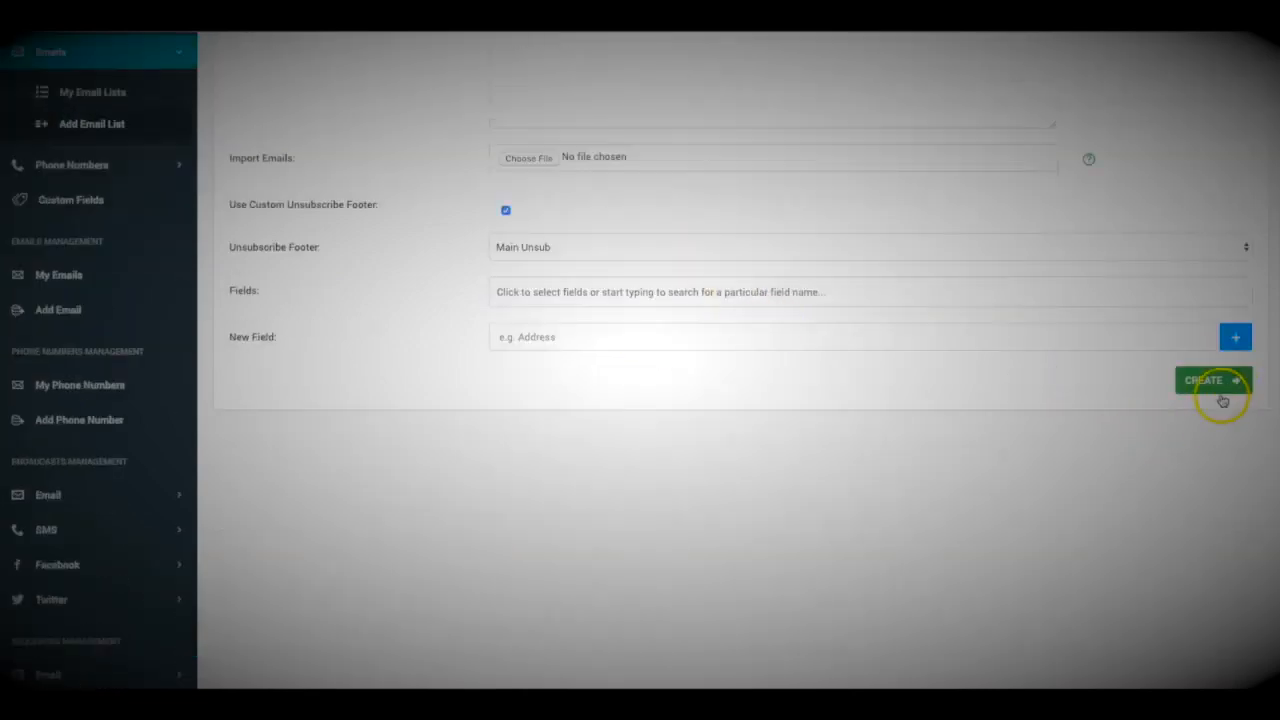
Create the list, saving 'Name your list' as ID 42 with two emails.
{"action": "left_click", "coordinate": [1222, 386]}
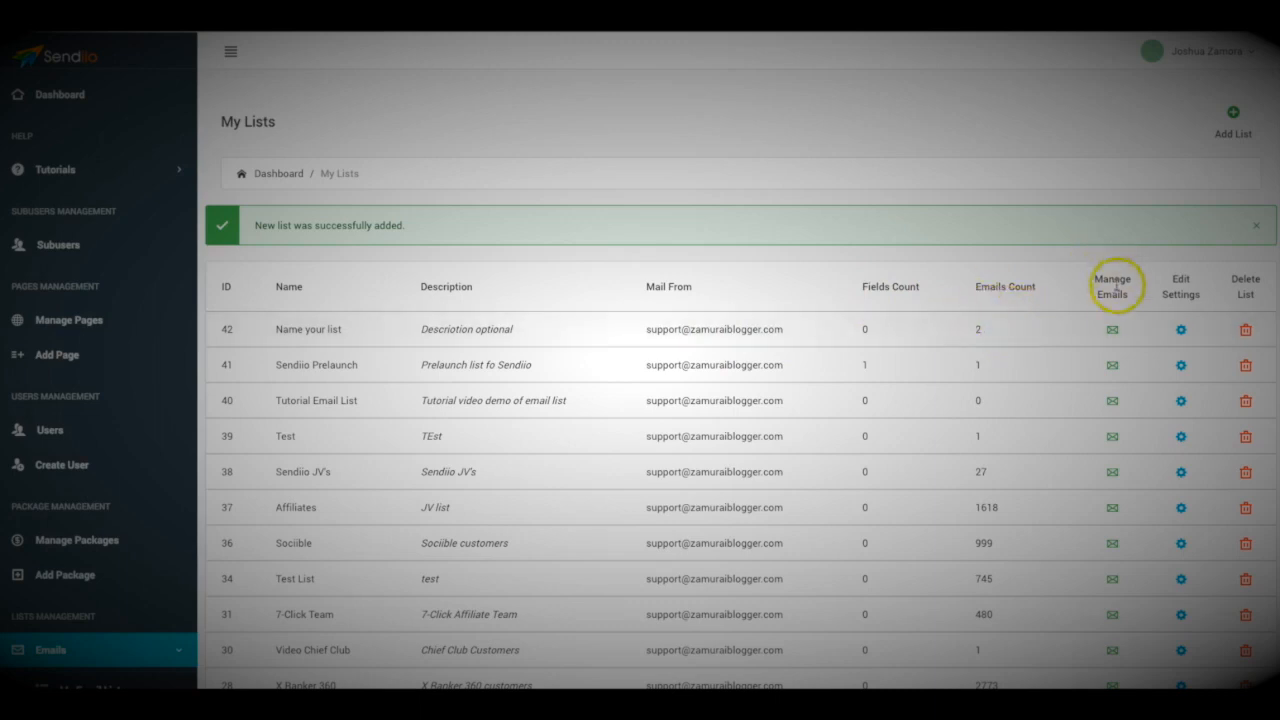
Review list 42's emails, then open the Add New Email form from My Emails.
{"action": "left_click", "coordinate": [1112, 331]}
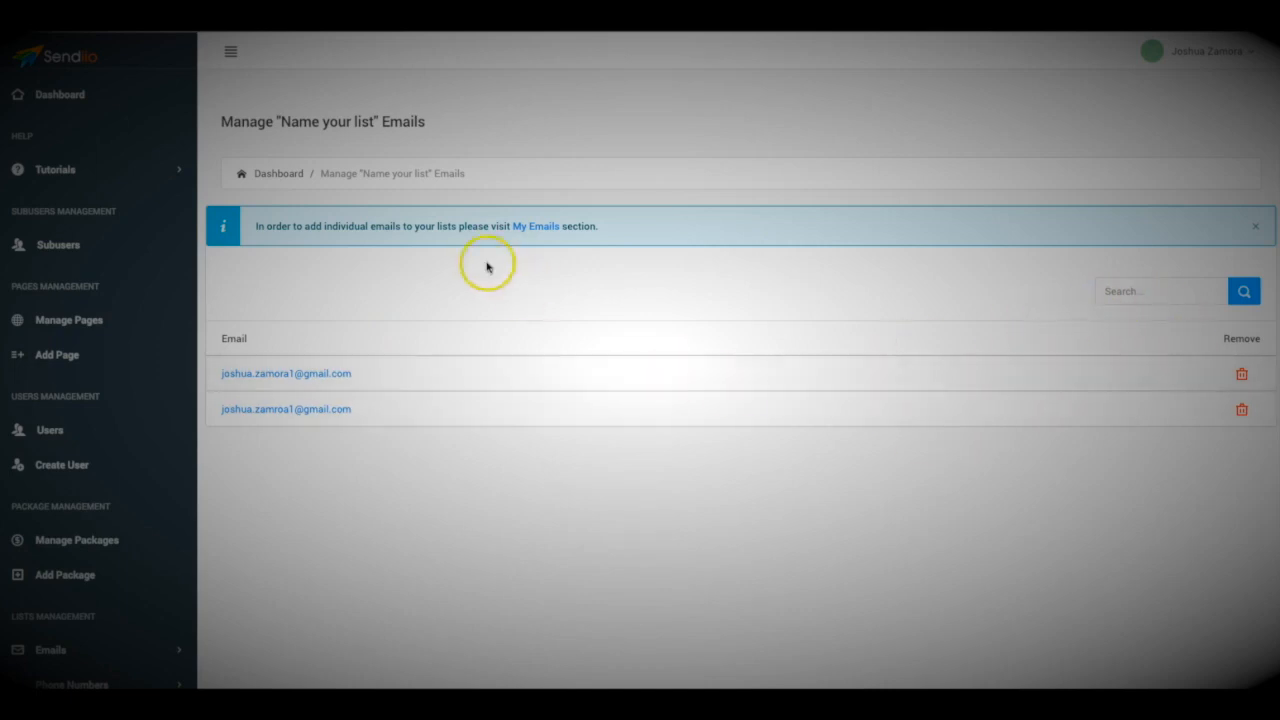
{"action": "left_click", "coordinate": [537, 227]}
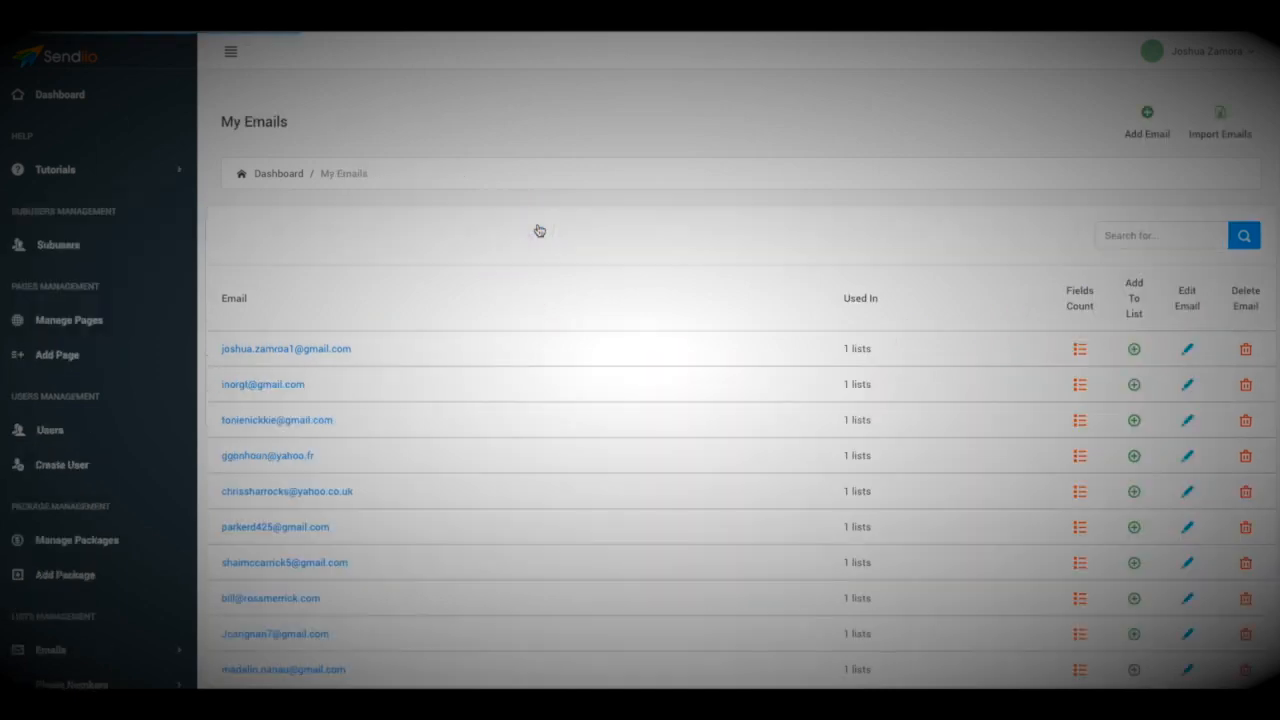
{"action": "left_click", "coordinate": [1150, 118]}
{"action": "left_click", "coordinate": [643, 272]}
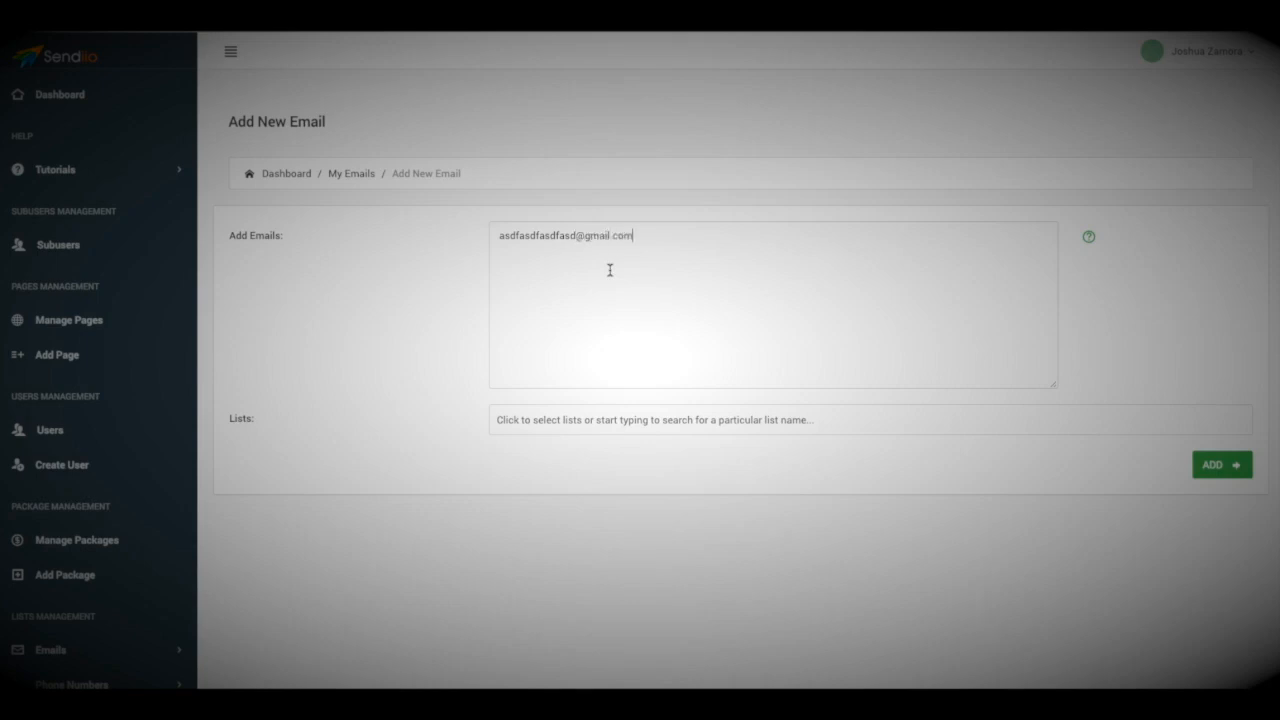
Assign the test address to 'Name your list' and add it to My Emails.
{"action": "left_click", "coordinate": [672, 420]}
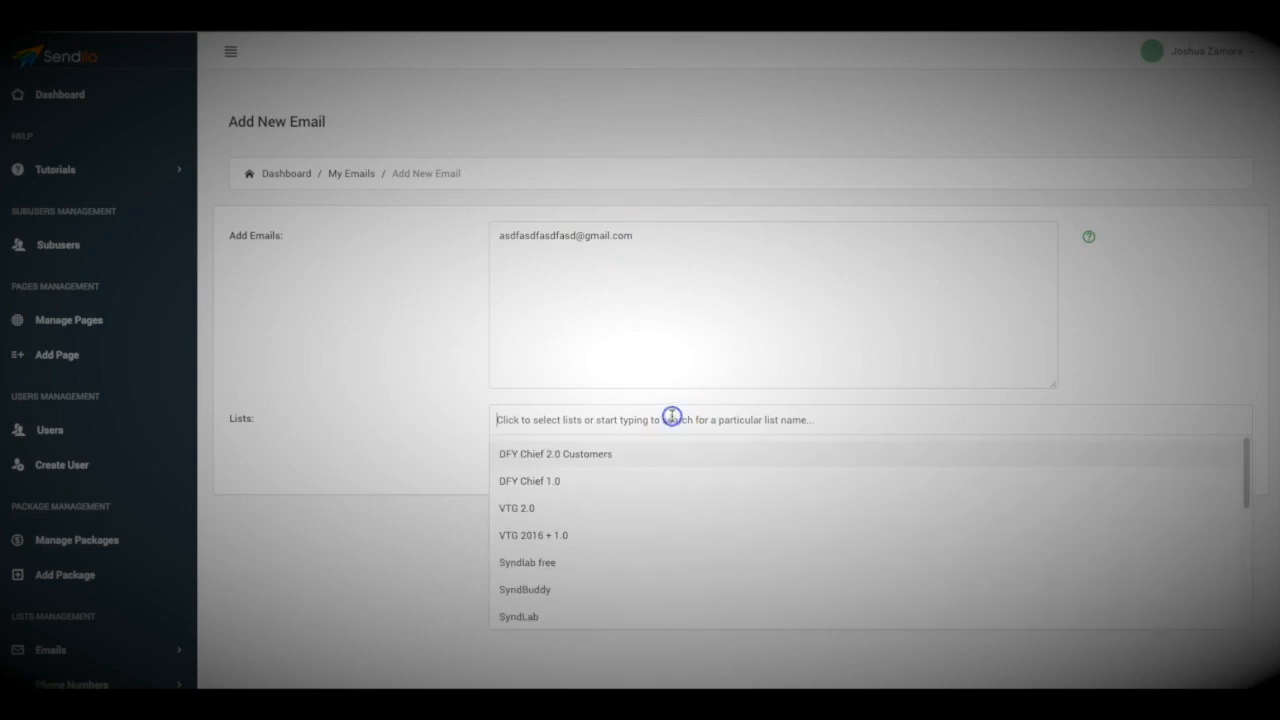
{"action": "scroll", "coordinate": [608, 497], "scroll_direction": "down", "scroll_amount": 5}
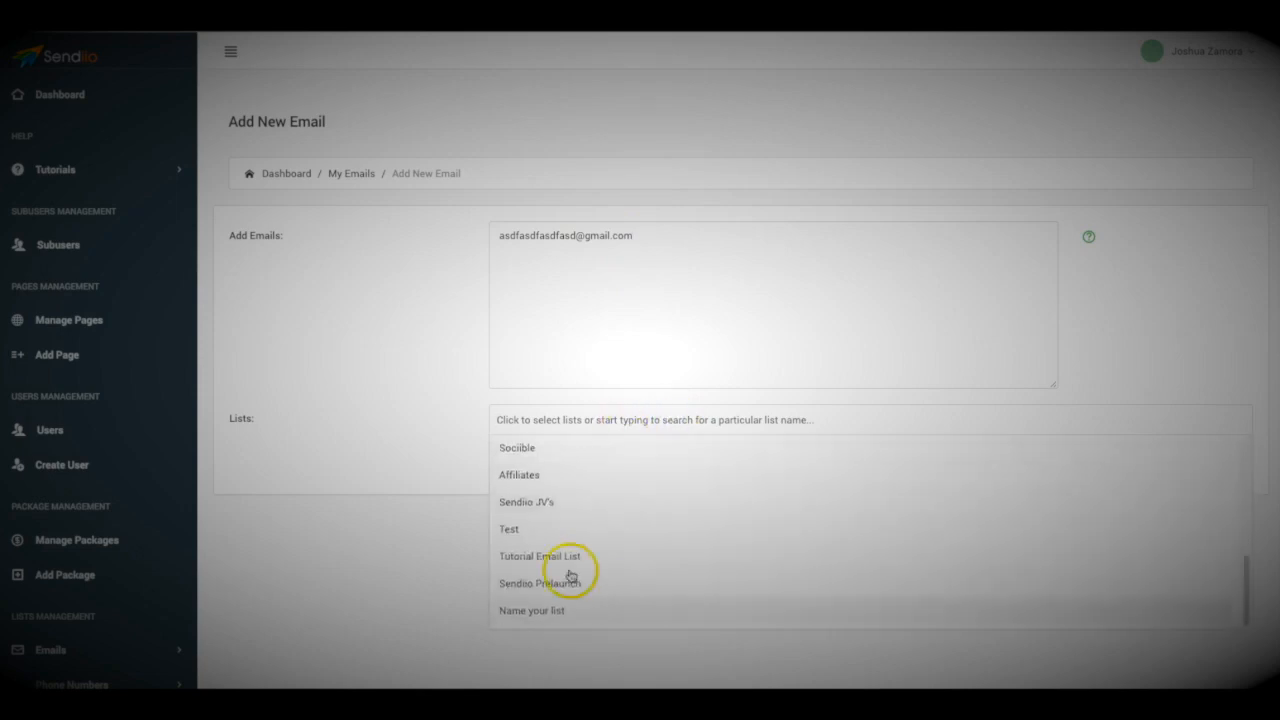
{"action": "left_click", "coordinate": [547, 609]}
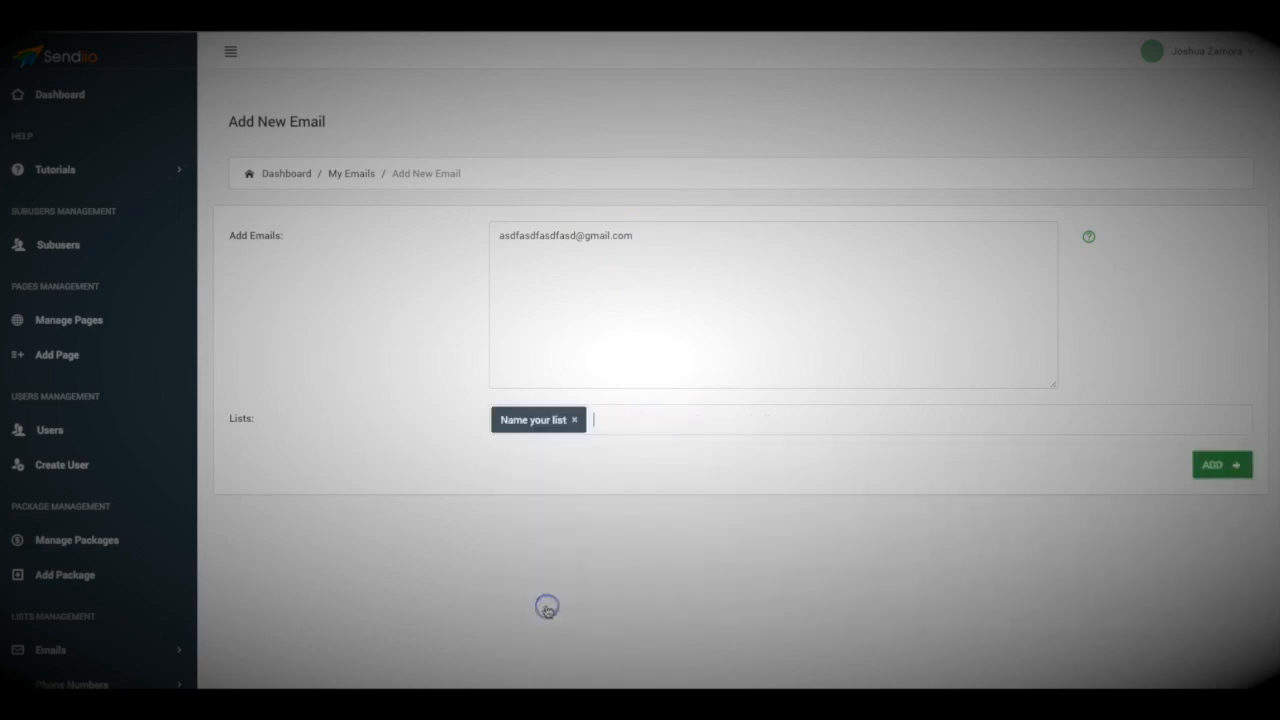
{"action": "left_click", "coordinate": [1235, 465]}
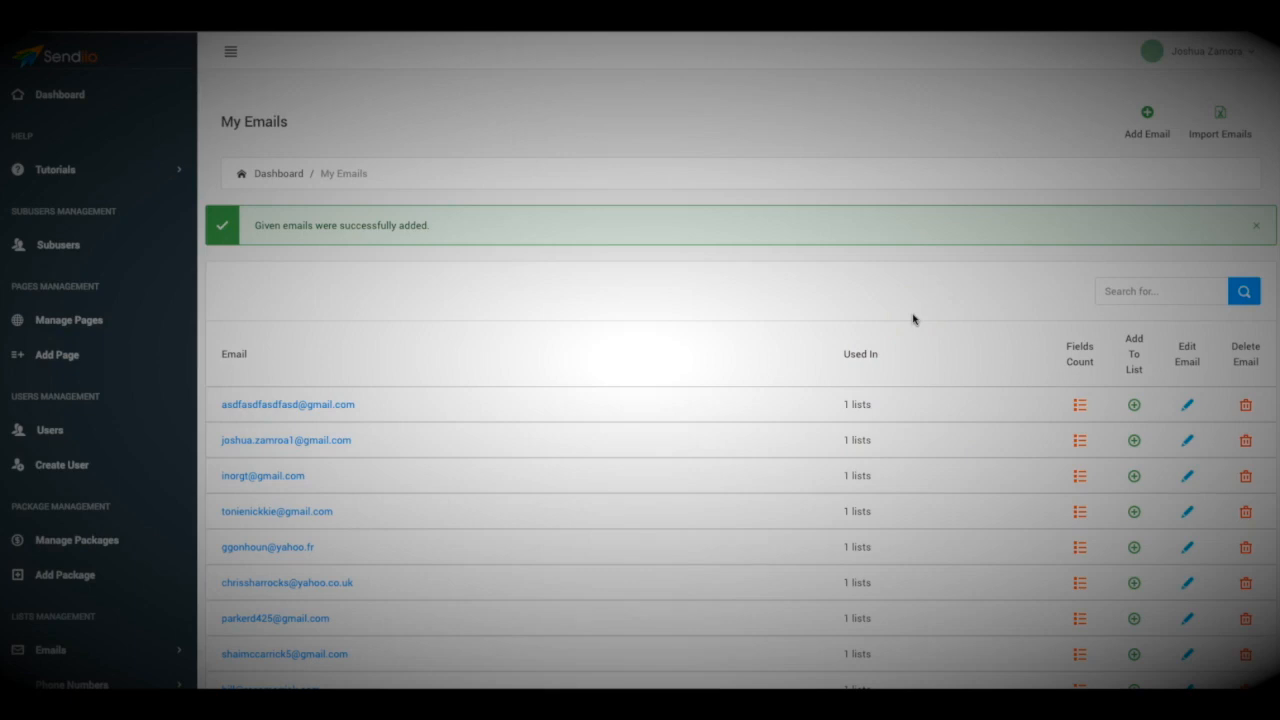
{"action": "left_click", "coordinate": [817, 270]}
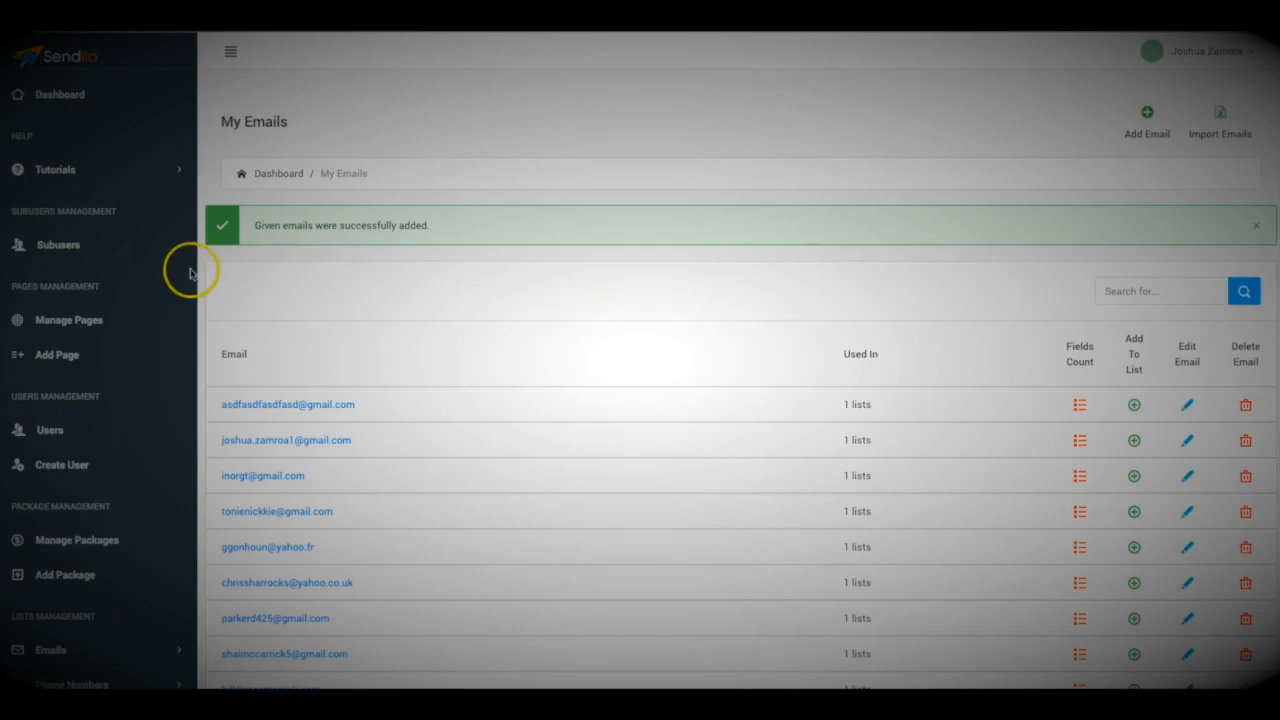
Expand the Email options under Broadcasts Management in the sidebar.
{"action": "scroll", "coordinate": [157, 280], "scroll_direction": "down", "scroll_amount": 4}
{"action": "scroll", "coordinate": [150, 285], "scroll_direction": "down", "scroll_amount": 1}
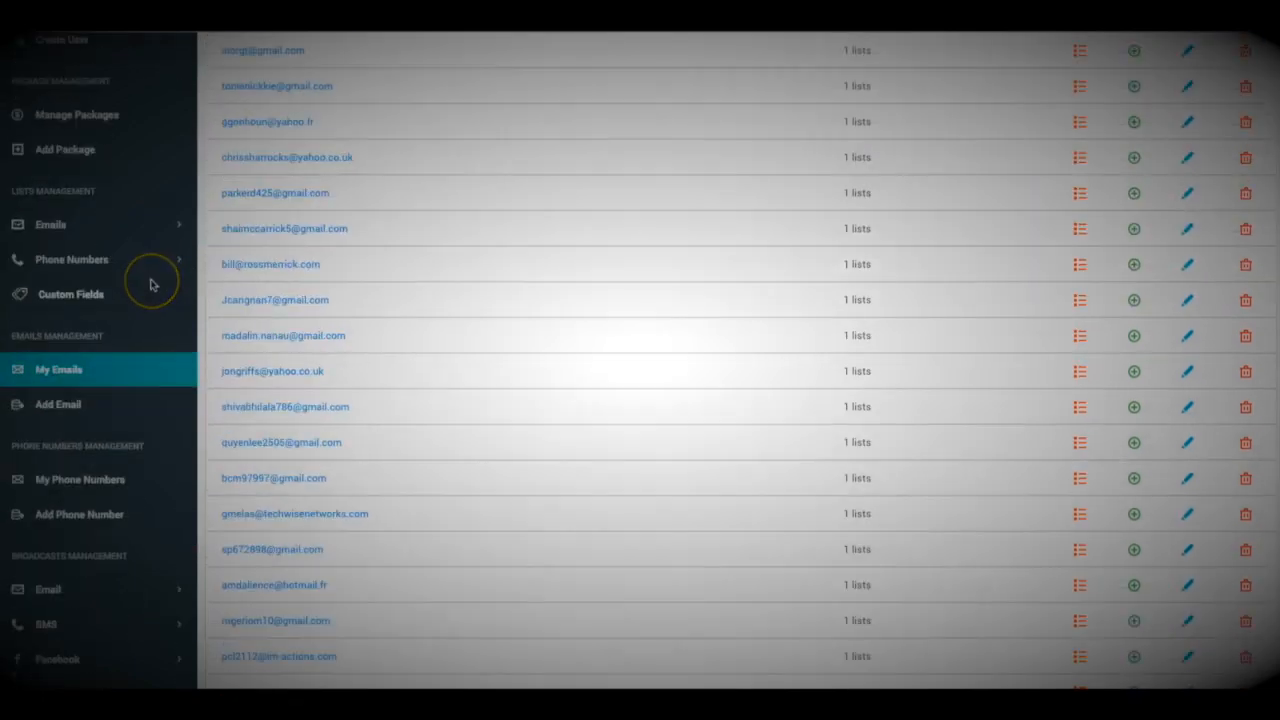
{"action": "scroll", "coordinate": [151, 285], "scroll_direction": "down", "scroll_amount": 2}
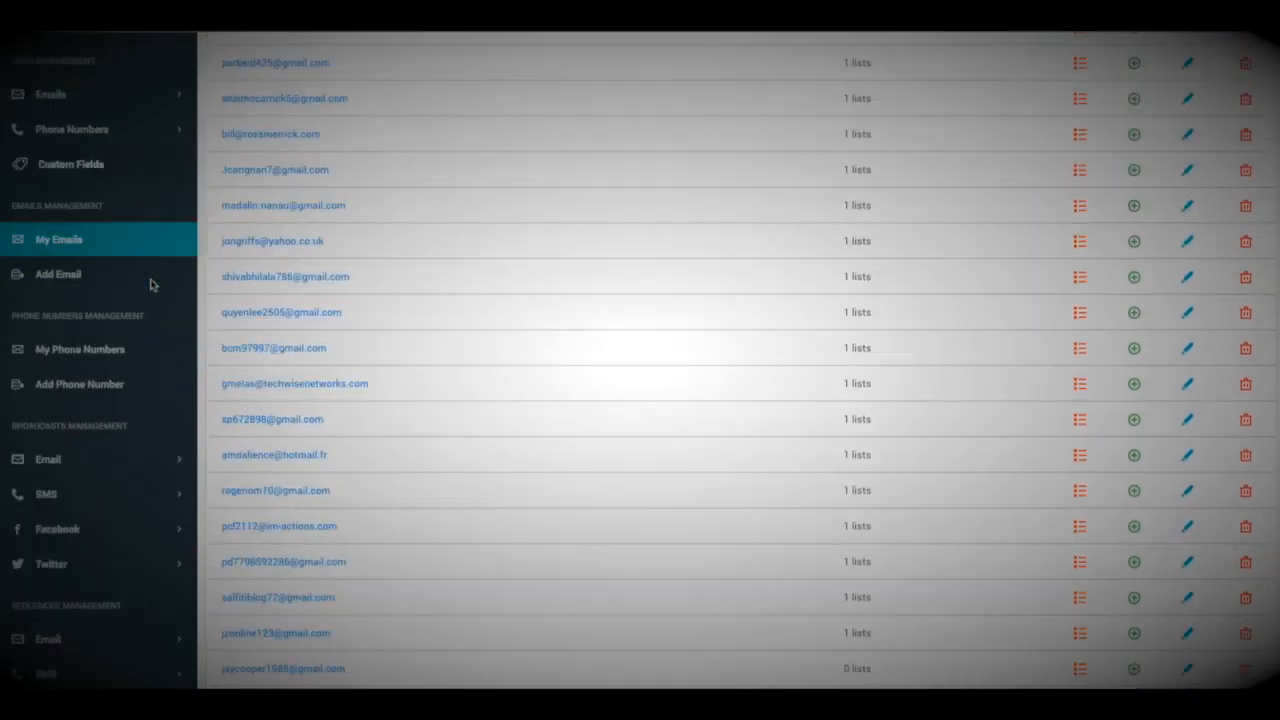
{"action": "scroll", "coordinate": [151, 285], "scroll_direction": "down", "scroll_amount": 2}
{"action": "left_click", "coordinate": [95, 372]}
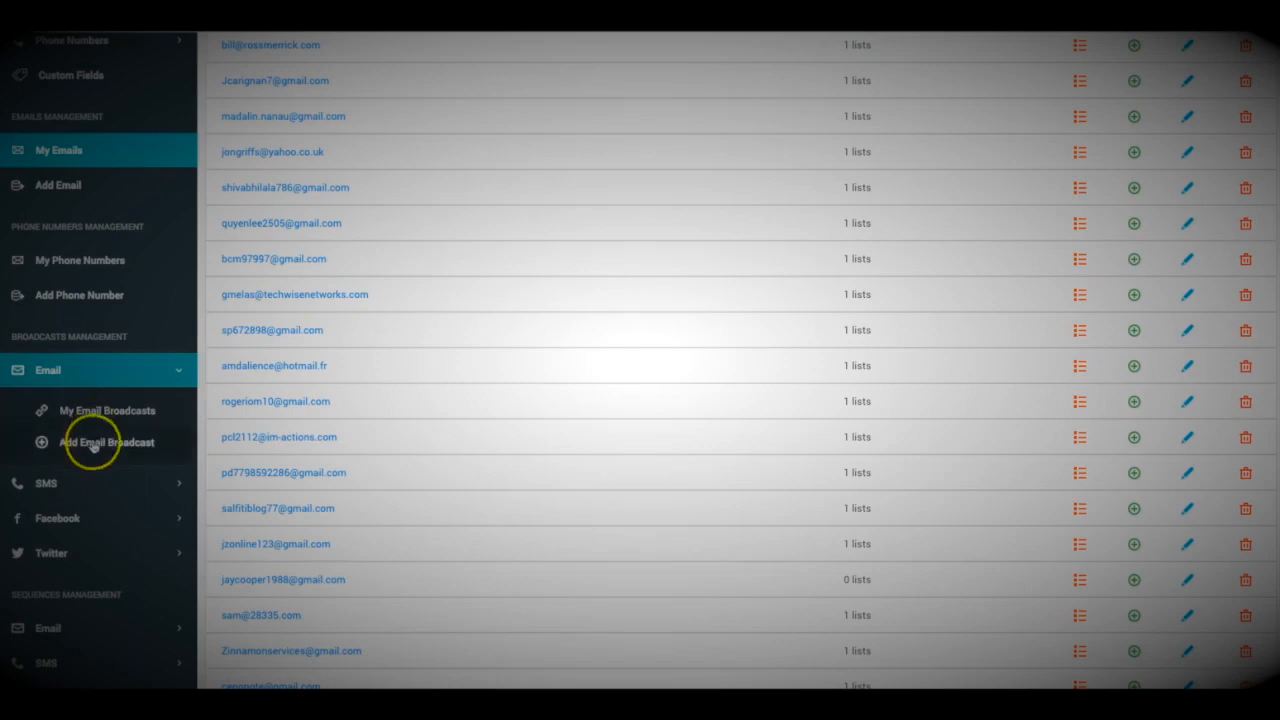
Start a new broadcast named 'Enter' with subject 'Amazing New Software for Sale'.
{"action": "left_click", "coordinate": [129, 435]}
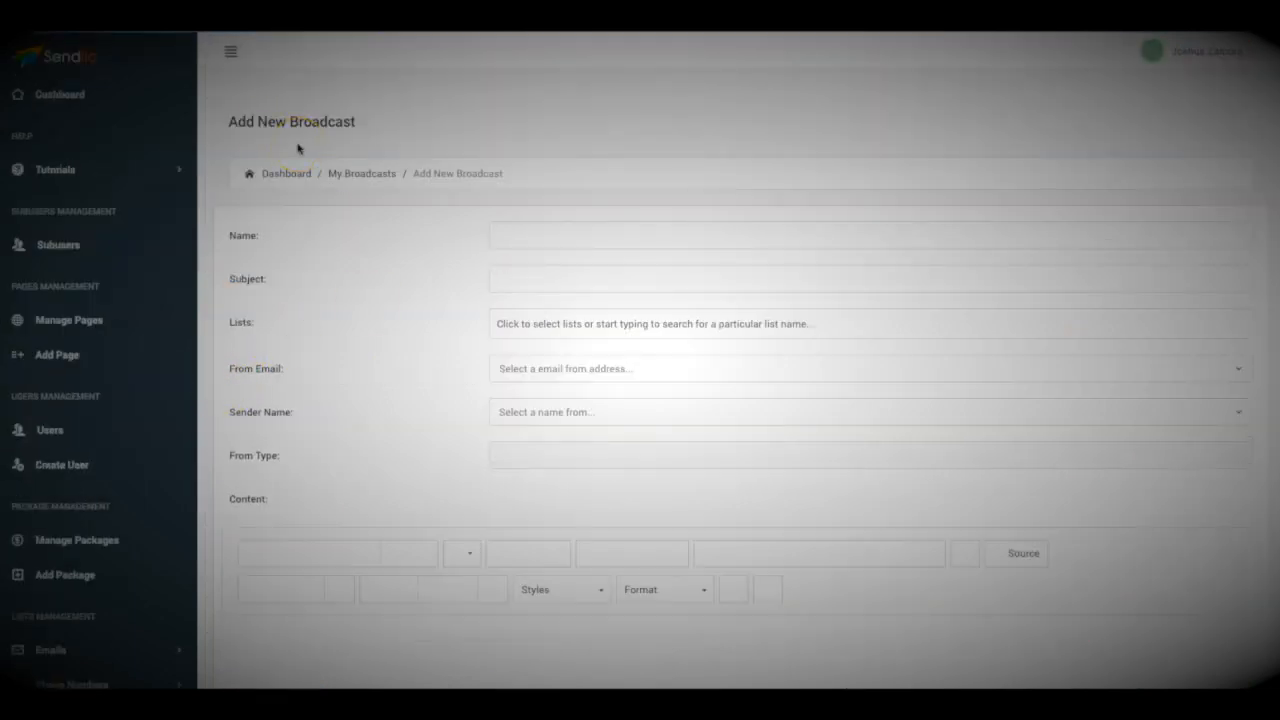
{"action": "left_click", "coordinate": [531, 230]}
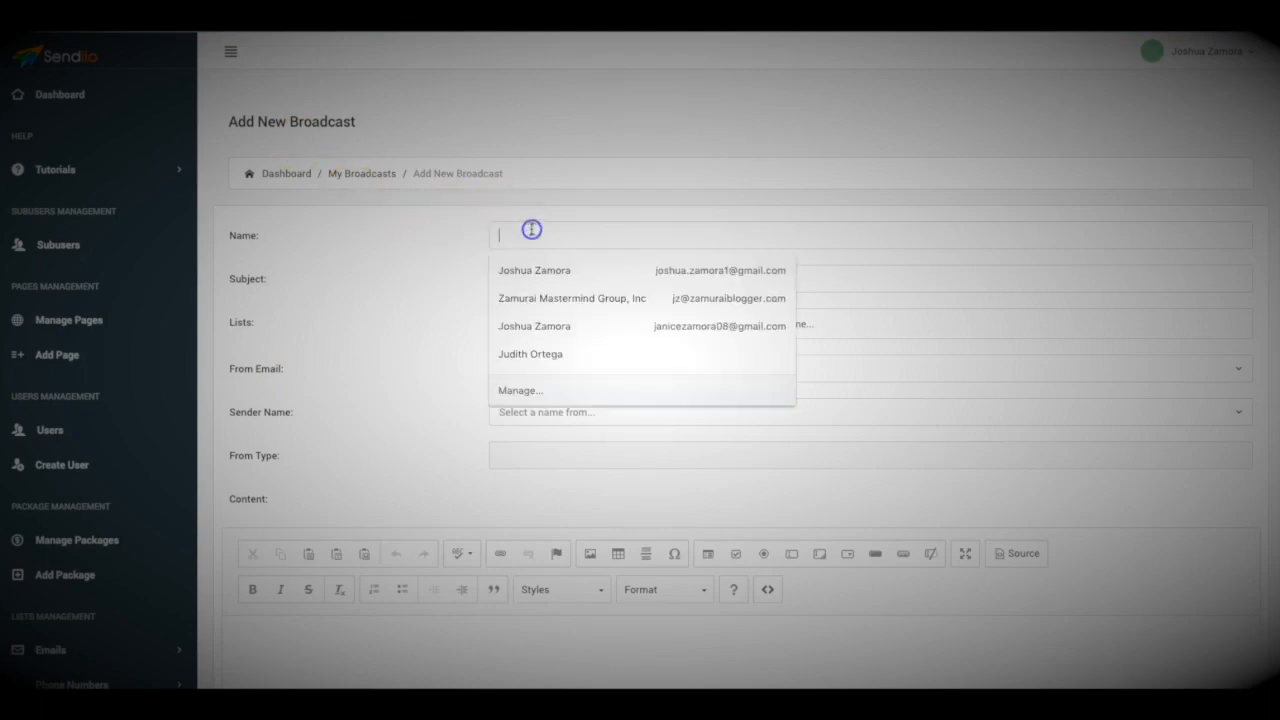
{"action": "type", "text": "Enter the name here"}
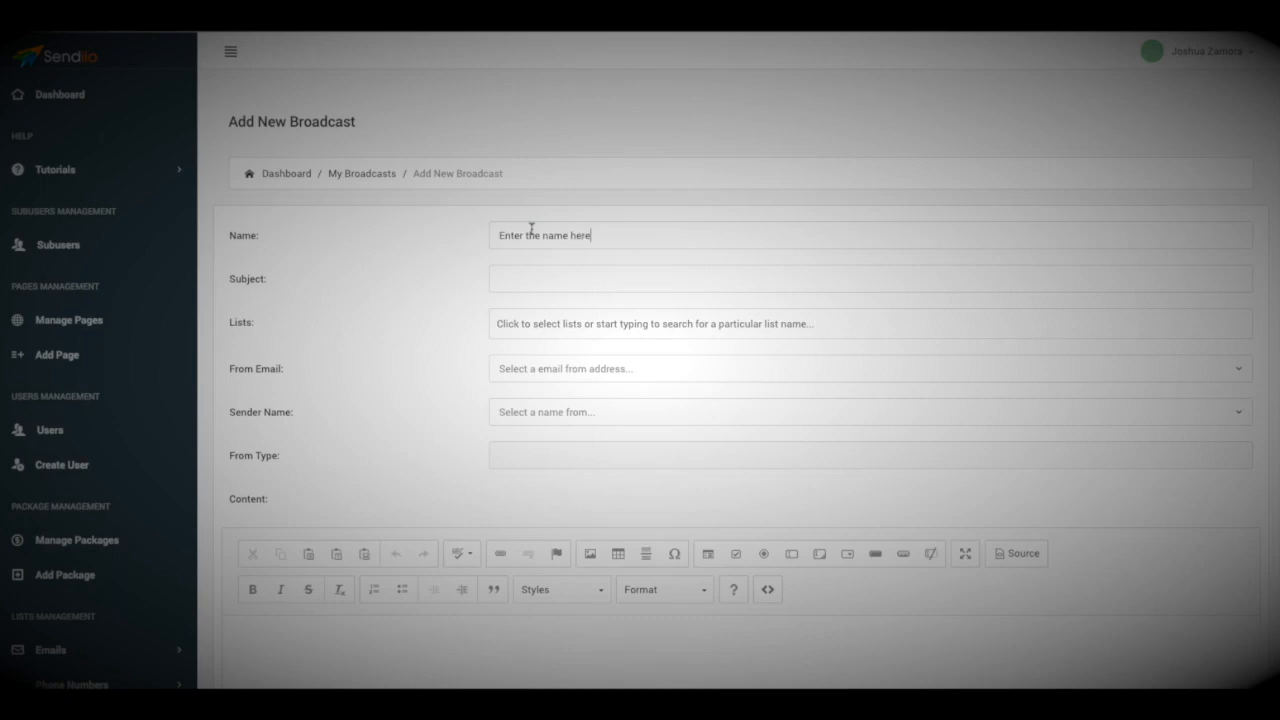
{"action": "left_click", "coordinate": [577, 285]}
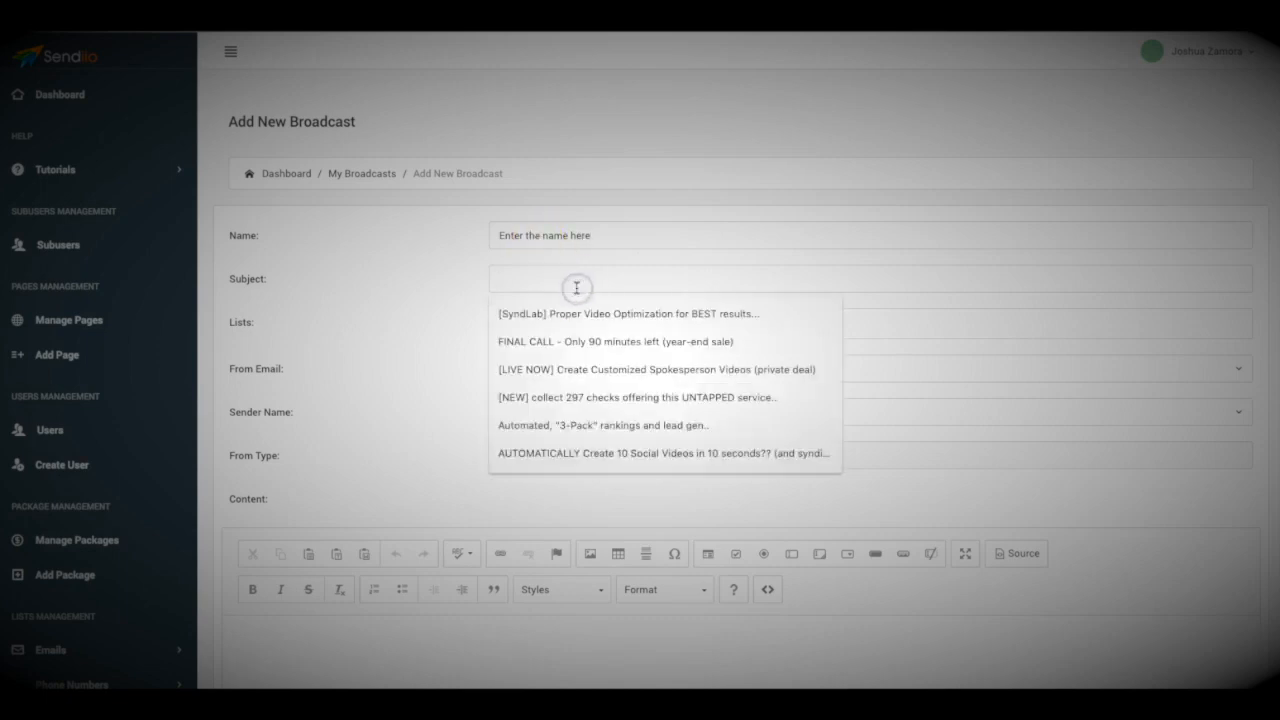
{"action": "type", "text": "Amazing New Software for Sale"}
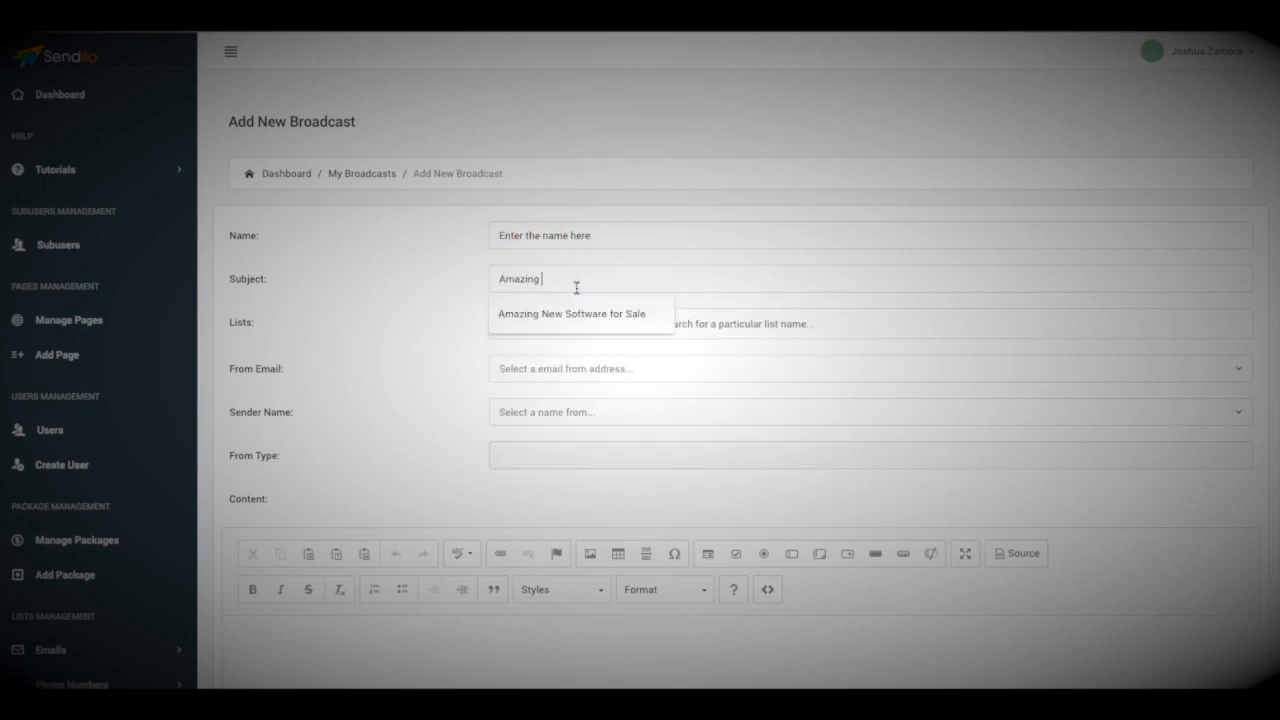
{"action": "left_click", "coordinate": [574, 318]}
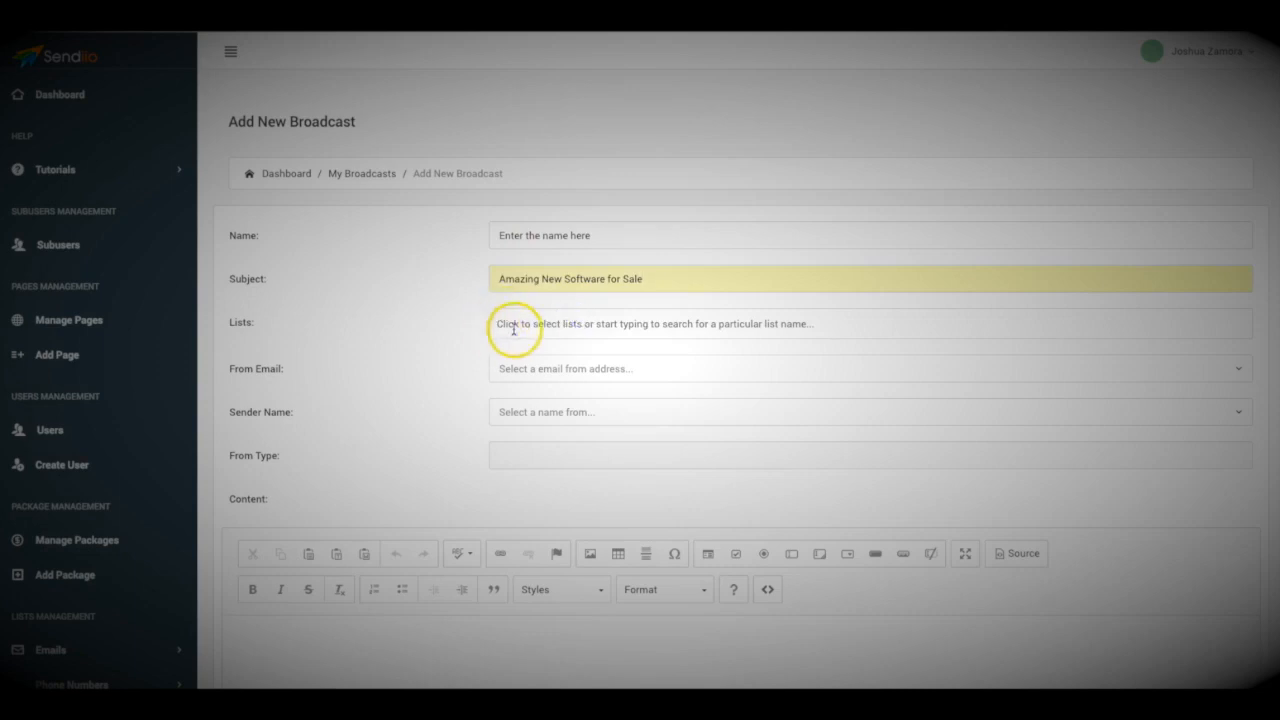
Add Name your list, Affiliates and DFY Chief 2.0 Customers as recipient lists.
{"action": "left_click", "coordinate": [538, 326]}
{"action": "scroll", "coordinate": [557, 357], "scroll_direction": "down", "scroll_amount": 8}
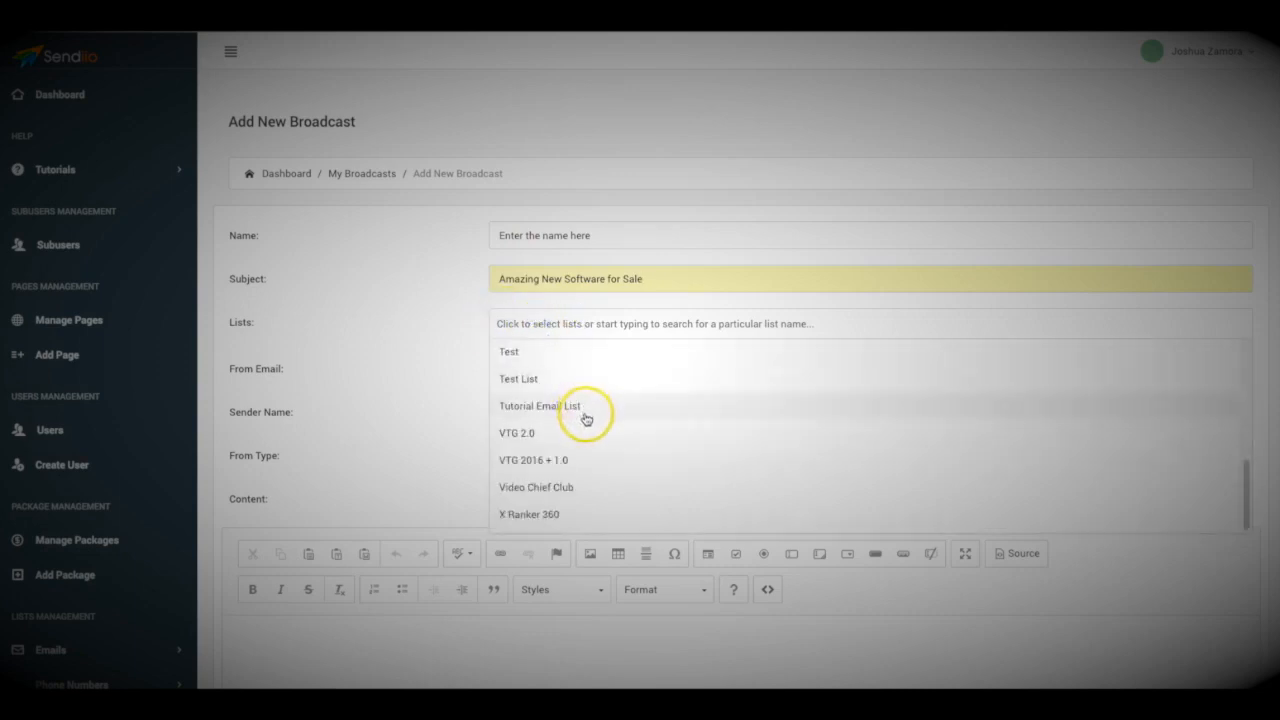
{"action": "scroll", "coordinate": [580, 409], "scroll_direction": "up", "scroll_amount": 3}
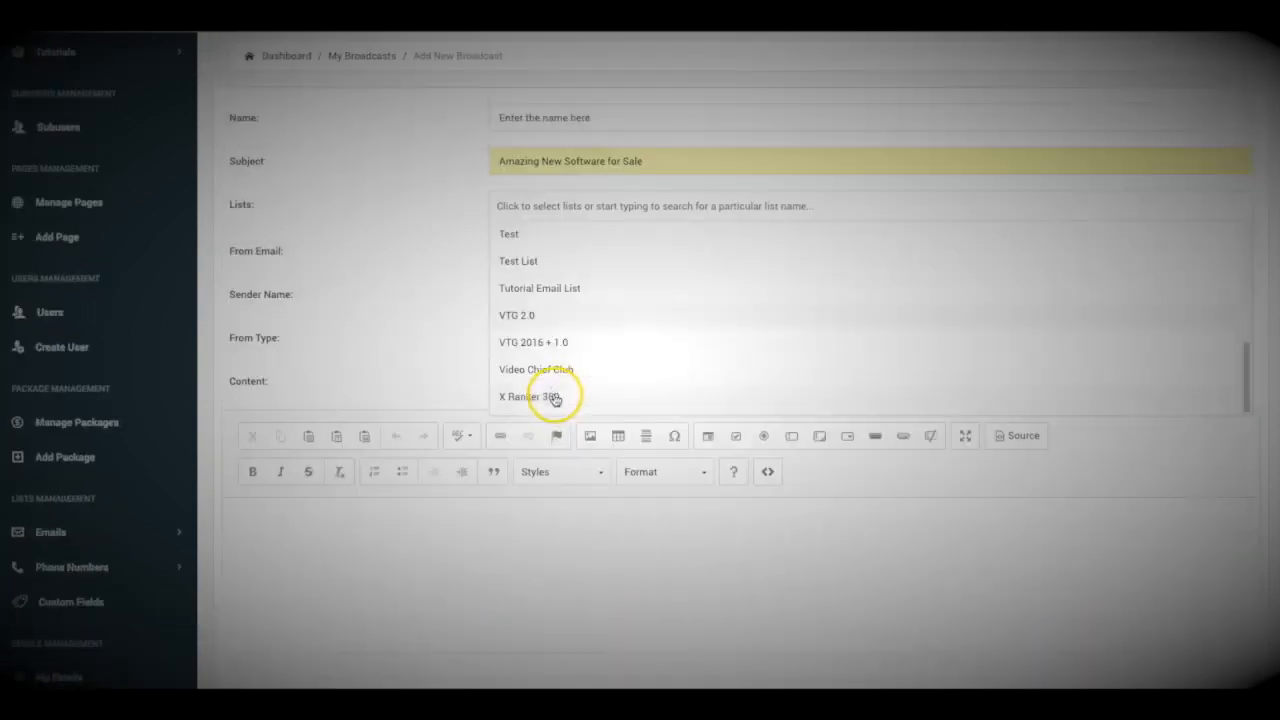
{"action": "left_click", "coordinate": [571, 316]}
{"action": "left_click", "coordinate": [628, 205]}
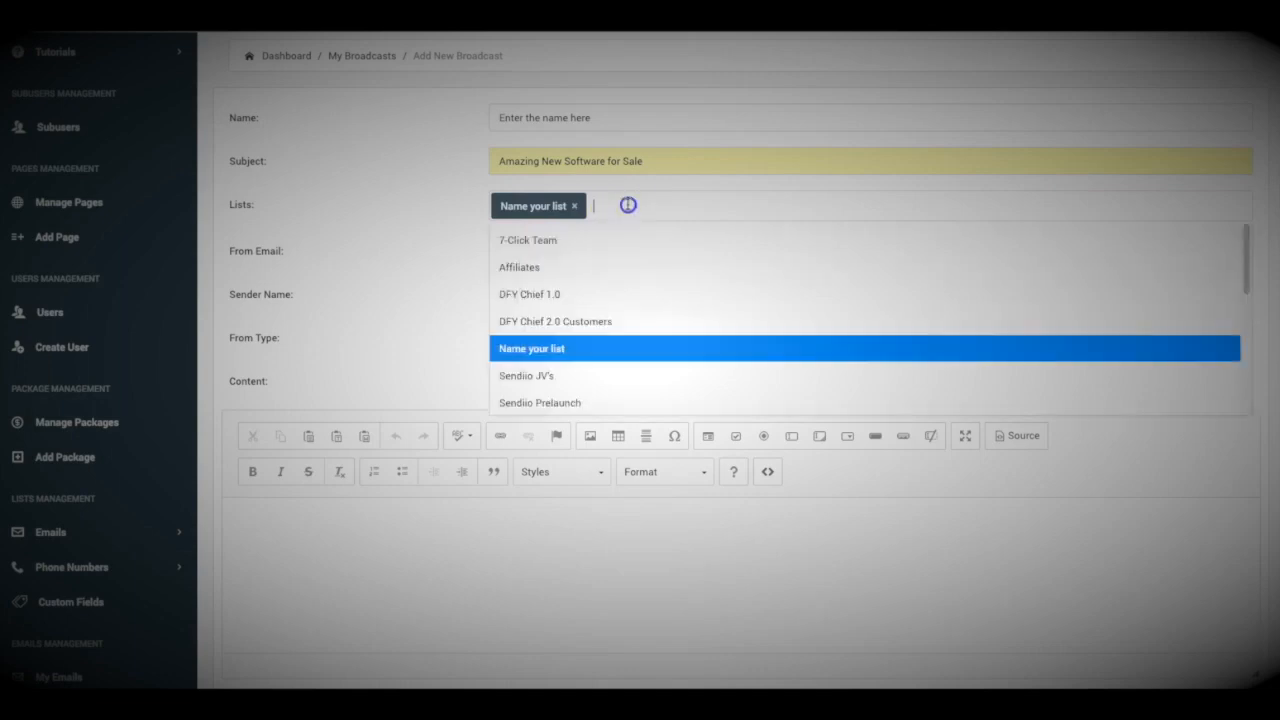
{"action": "left_click", "coordinate": [526, 268]}
{"action": "left_click", "coordinate": [677, 213]}
{"action": "left_click", "coordinate": [571, 321]}
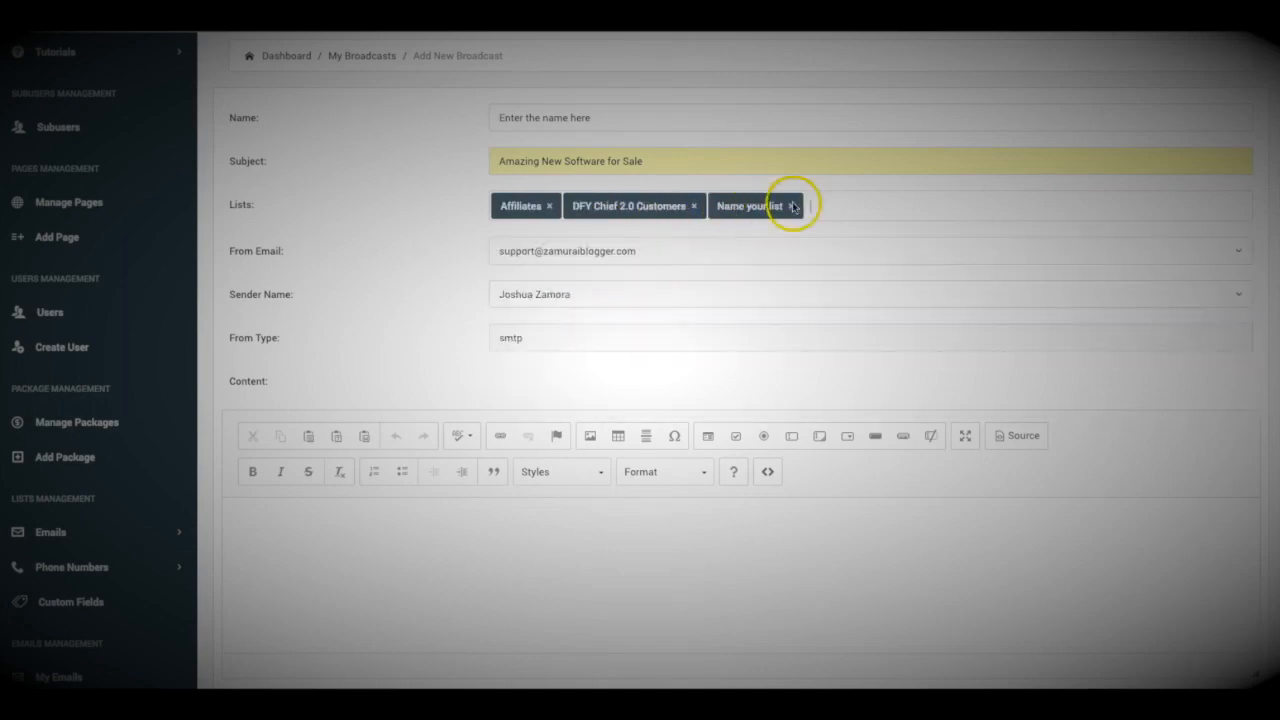
Also add DFY Chief 1.0, Sendiio Prelaunch, VTG 2.0 and Syndlab free as recipients.
{"action": "left_click", "coordinate": [805, 206]}
{"action": "left_click", "coordinate": [588, 298]}
{"action": "left_click", "coordinate": [912, 205]}
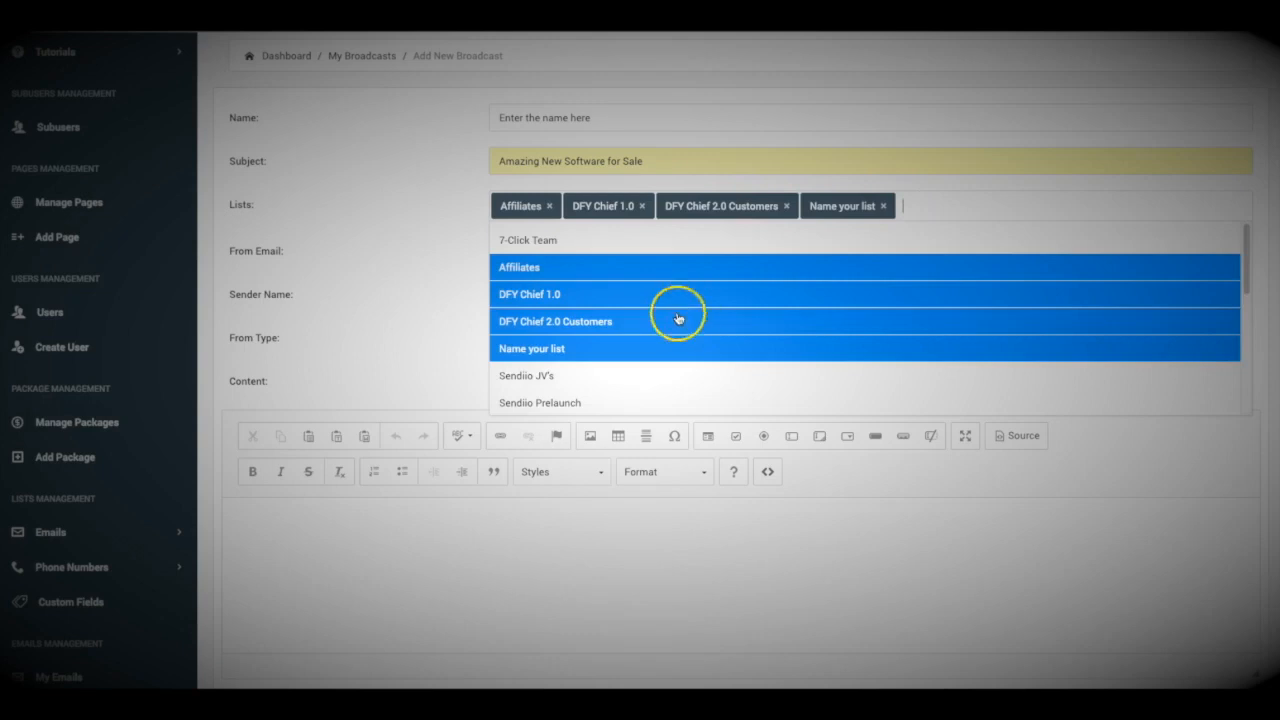
{"action": "scroll", "coordinate": [620, 325], "scroll_direction": "down", "scroll_amount": 2}
{"action": "left_click", "coordinate": [570, 336]}
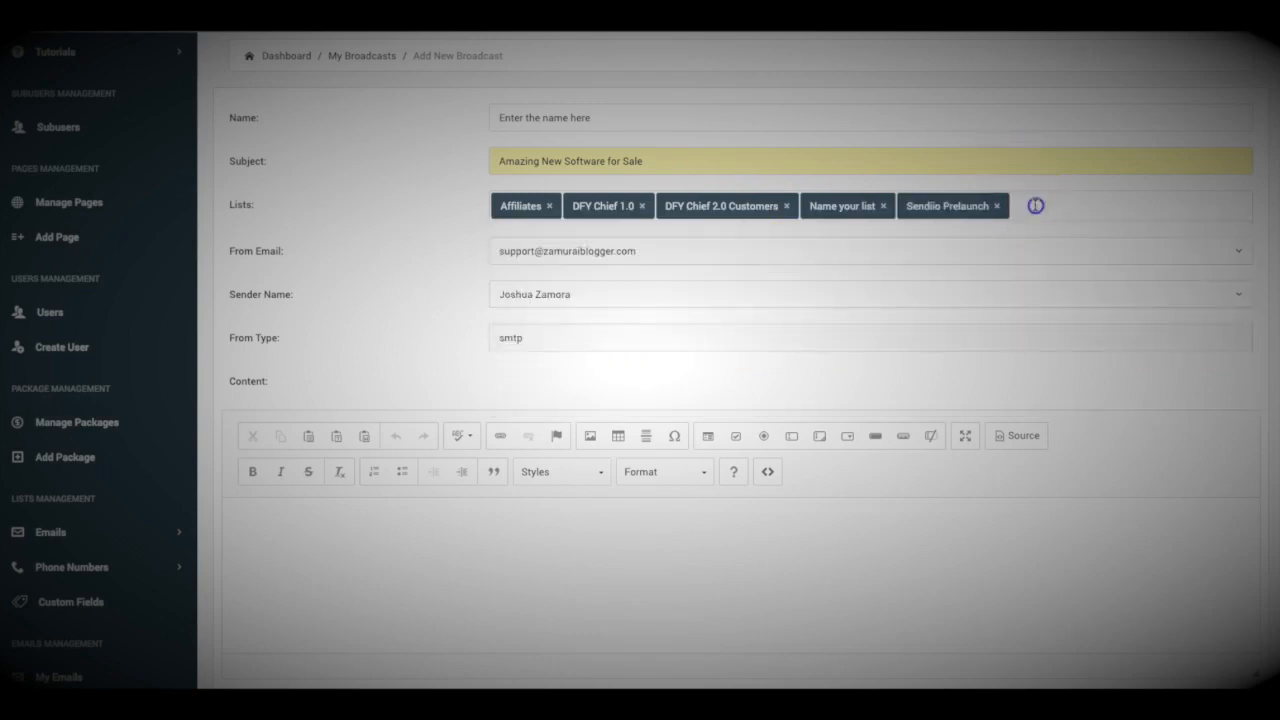
{"action": "left_click", "coordinate": [1036, 206]}
{"action": "scroll", "coordinate": [590, 382], "scroll_direction": "down", "scroll_amount": 3}
{"action": "left_click", "coordinate": [574, 350]}
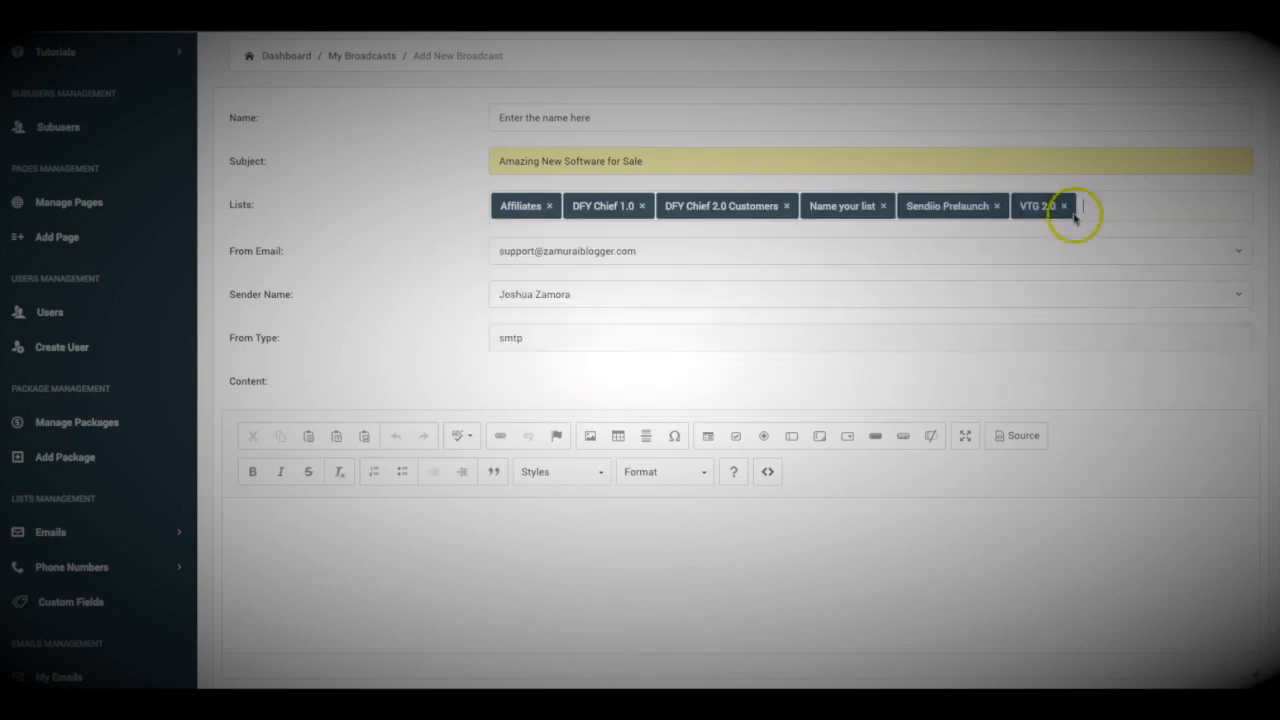
{"action": "left_click", "coordinate": [1120, 205]}
{"action": "scroll", "coordinate": [619, 386], "scroll_direction": "down", "scroll_amount": 1}
{"action": "left_click", "coordinate": [590, 393]}
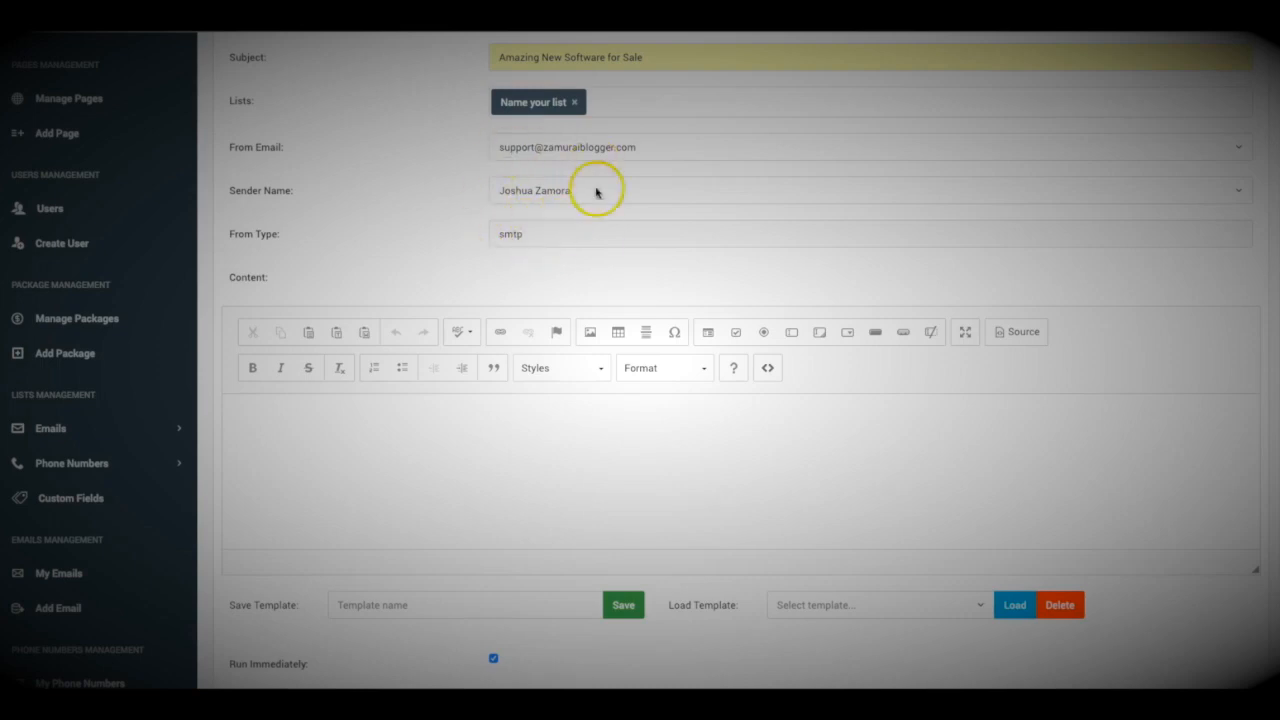
Make the editor taller and paste the prepared logo-software email into the body.
{"action": "scroll", "coordinate": [478, 230], "scroll_direction": "down", "scroll_amount": 3}
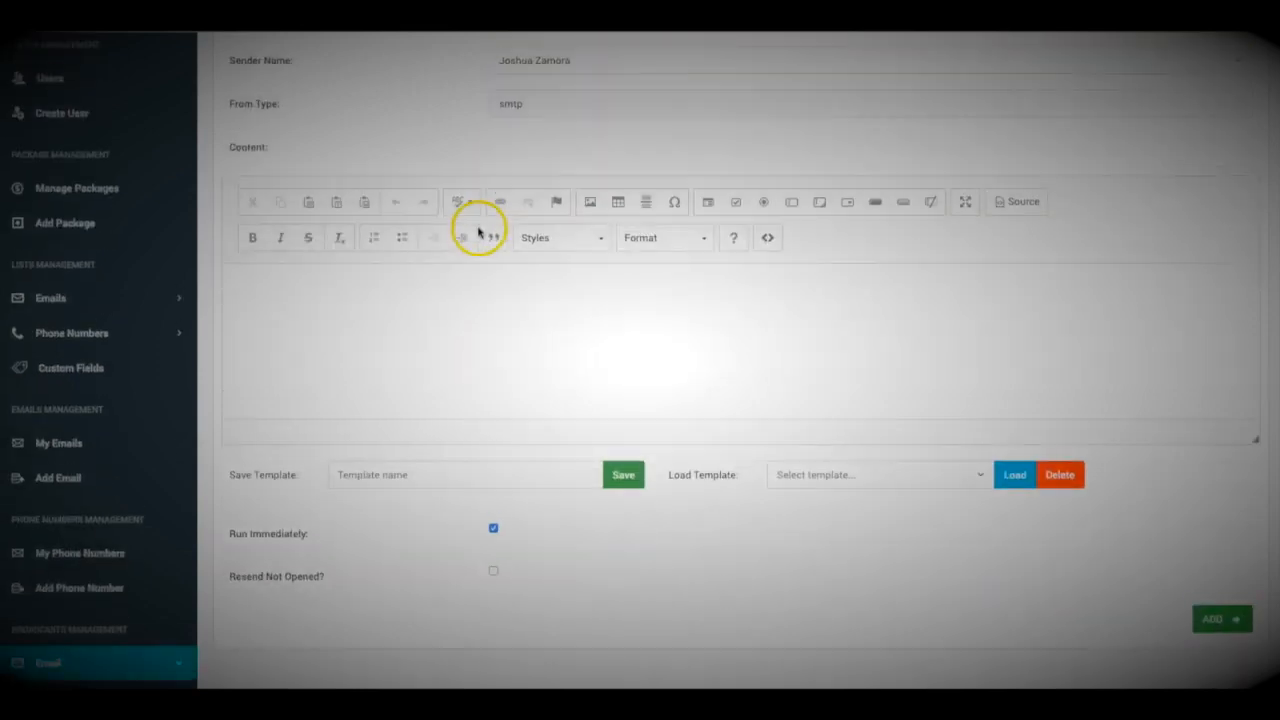
{"action": "left_click_drag", "start_coordinate": [1257, 427], "coordinate": [1240, 577]}
{"action": "left_click", "coordinate": [514, 349]}
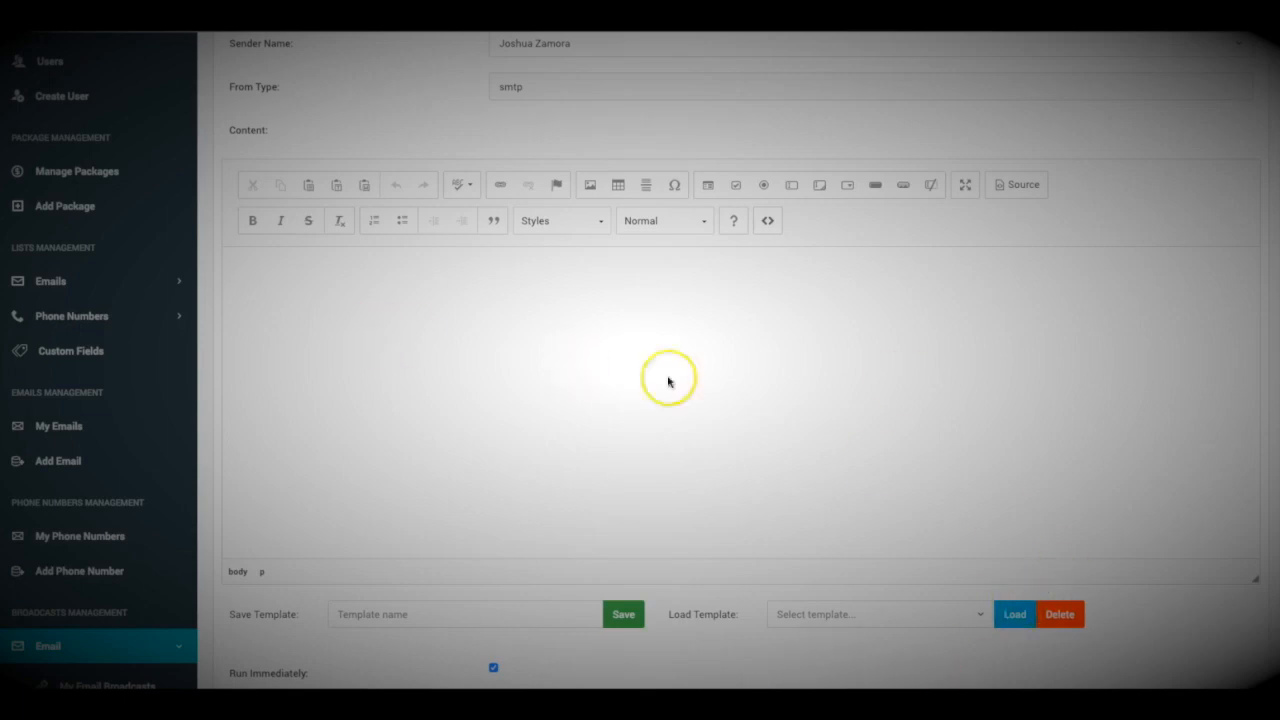
{"action": "left_click", "coordinate": [472, 370]}
{"action": "key", "text": "ctrl+v"}
{"action": "scroll", "coordinate": [371, 337], "scroll_direction": "up", "scroll_amount": 5}
{"action": "scroll", "coordinate": [372, 345], "scroll_direction": "down", "scroll_amount": 5}
{"action": "scroll", "coordinate": [372, 345], "scroll_direction": "down", "scroll_amount": 2}
{"action": "scroll", "coordinate": [371, 342], "scroll_direction": "up", "scroll_amount": 8}
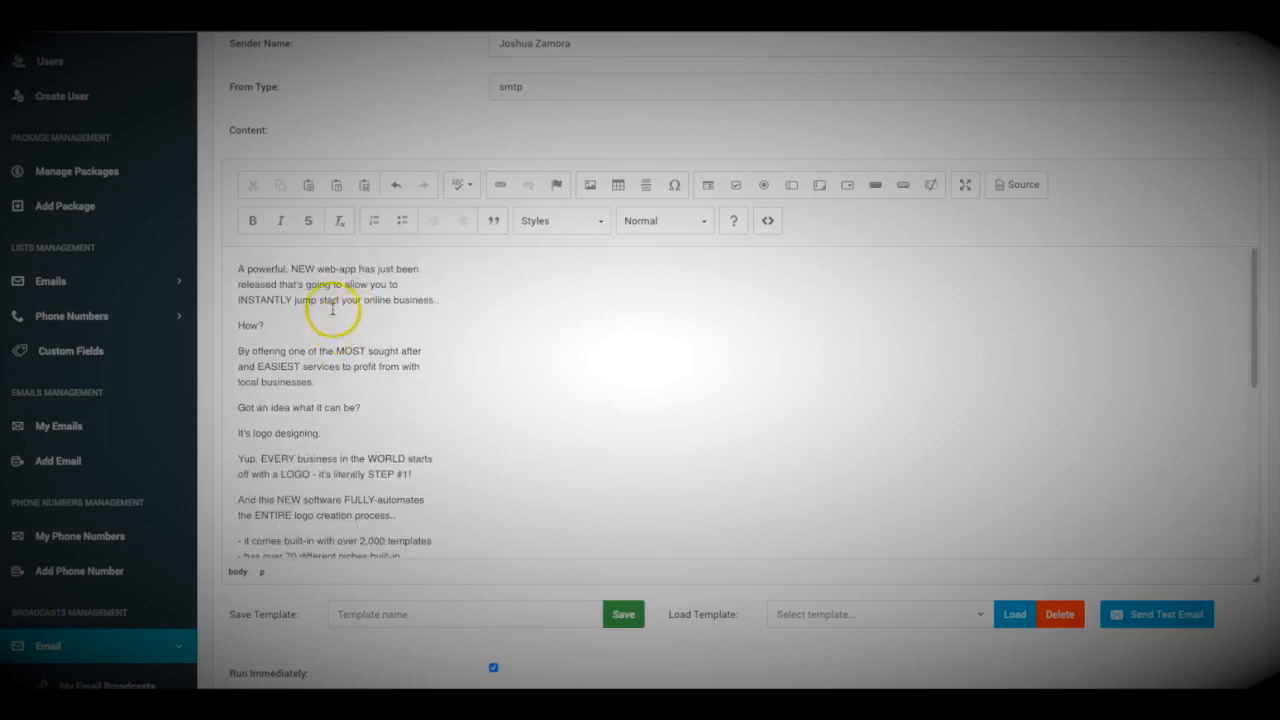
{"action": "scroll", "coordinate": [334, 303], "scroll_direction": "down", "scroll_amount": 8}
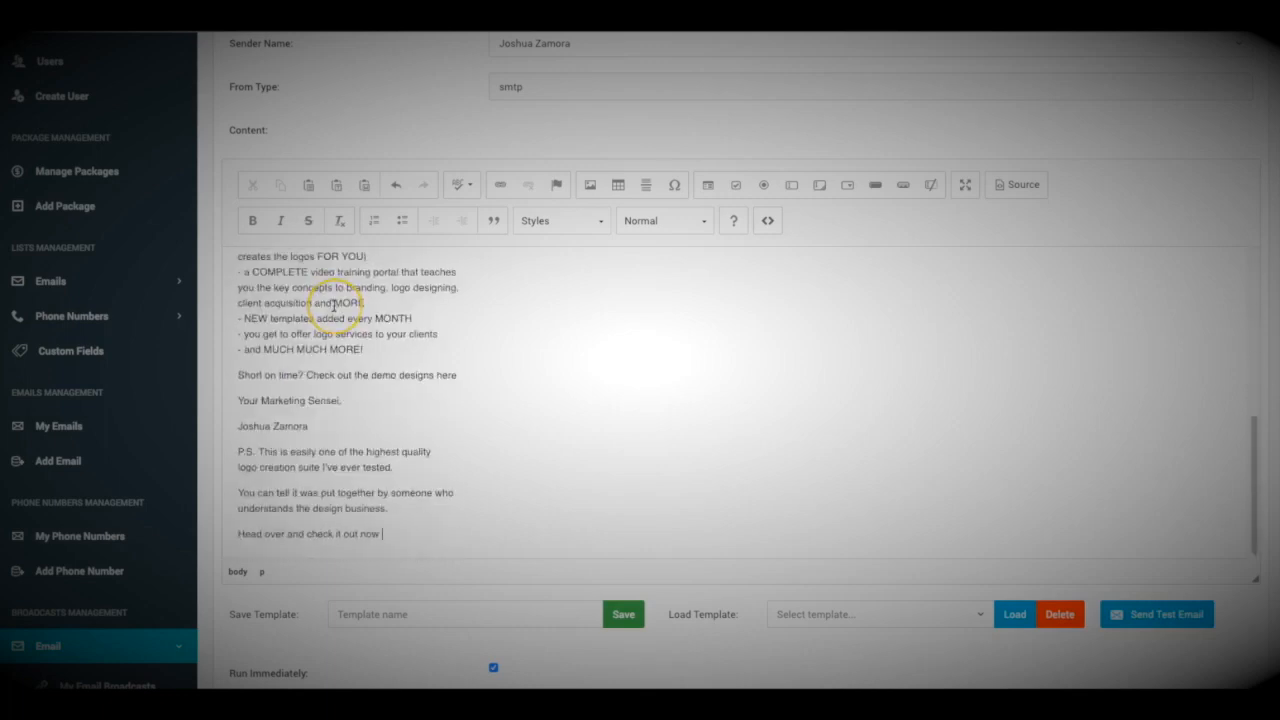
{"action": "scroll", "coordinate": [334, 305], "scroll_direction": "up", "scroll_amount": 2}
Make the feature bullet list bold.
{"action": "left_click_drag", "start_coordinate": [366, 429], "coordinate": [233, 260]}
{"action": "left_click", "coordinate": [249, 223]}
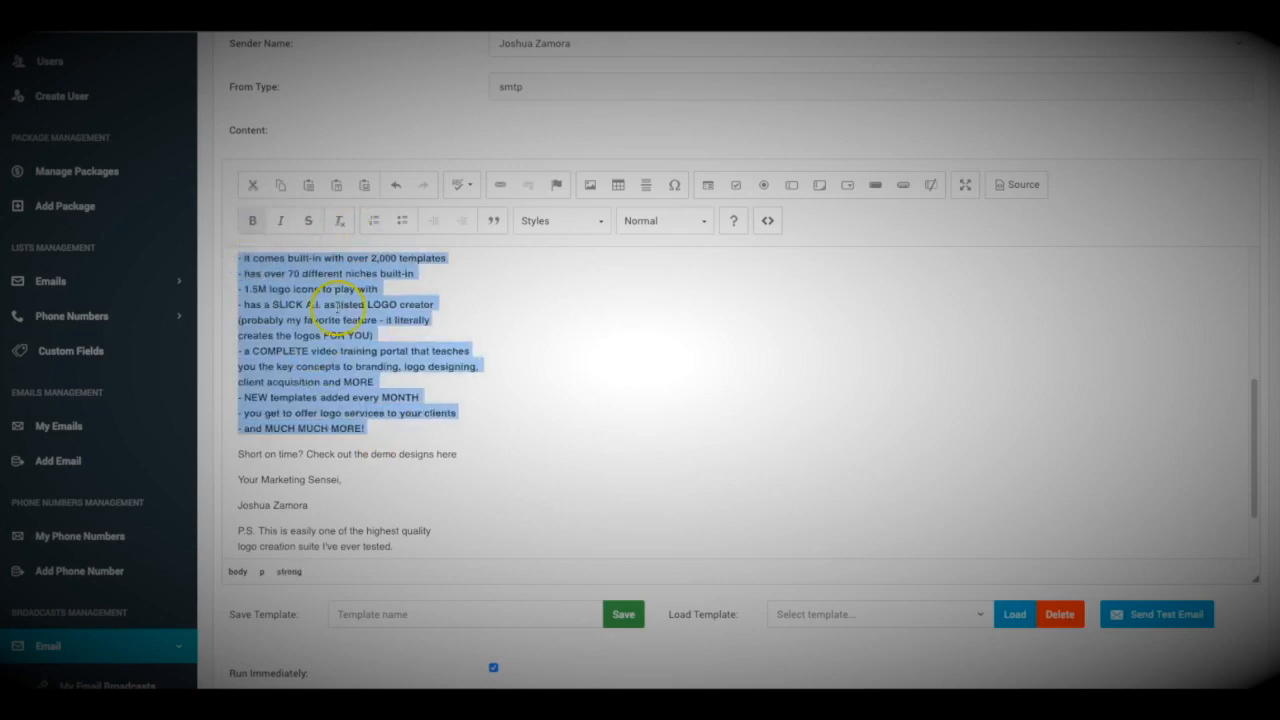
{"action": "scroll", "coordinate": [362, 343], "scroll_direction": "up", "scroll_amount": 4}
{"action": "left_click", "coordinate": [355, 345]}
Apply the Big style to the entire email text.
{"action": "key", "text": "super+a"}
{"action": "left_click", "coordinate": [546, 230]}
{"action": "scroll", "coordinate": [570, 330], "scroll_direction": "down", "scroll_amount": 2}
{"action": "left_click", "coordinate": [556, 325]}
{"action": "left_click", "coordinate": [465, 352]}
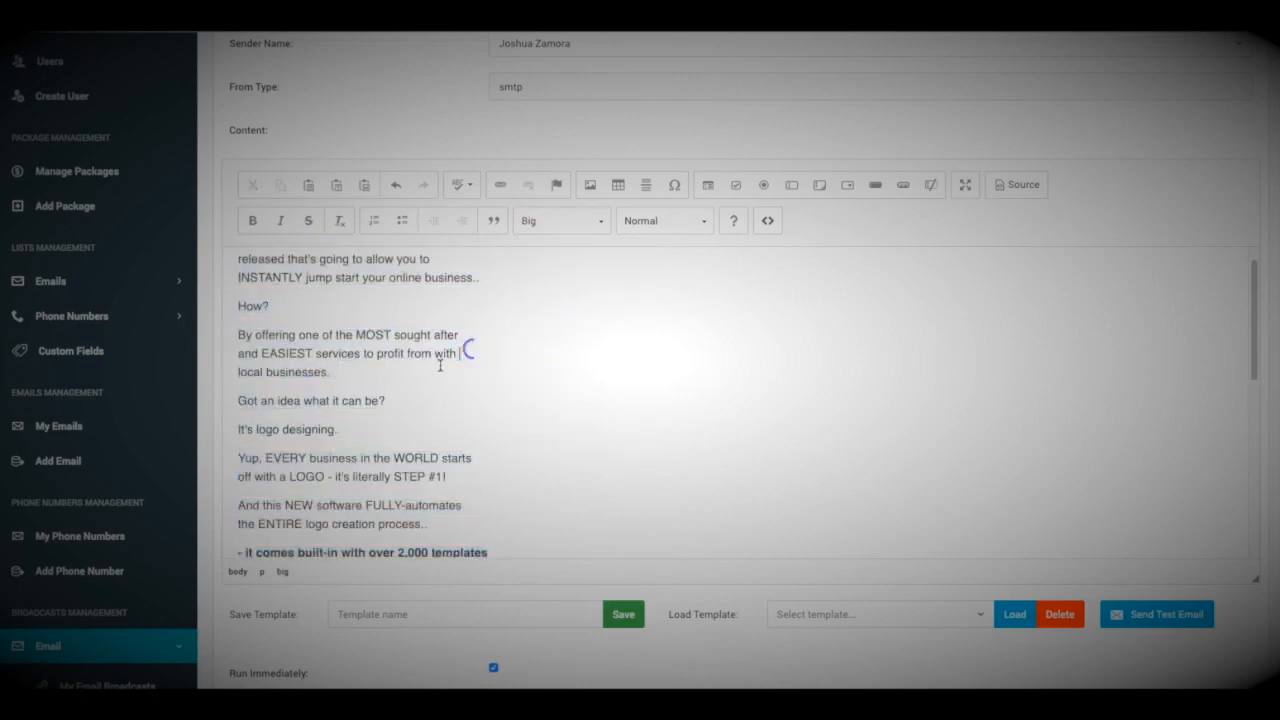
{"action": "scroll", "coordinate": [420, 375], "scroll_direction": "up", "scroll_amount": 1}
Highlight the 'By offering' paragraph with the yellow Marker style, then select the 'It's logo designing.' line.
{"action": "left_click_drag", "start_coordinate": [340, 404], "coordinate": [234, 366]}
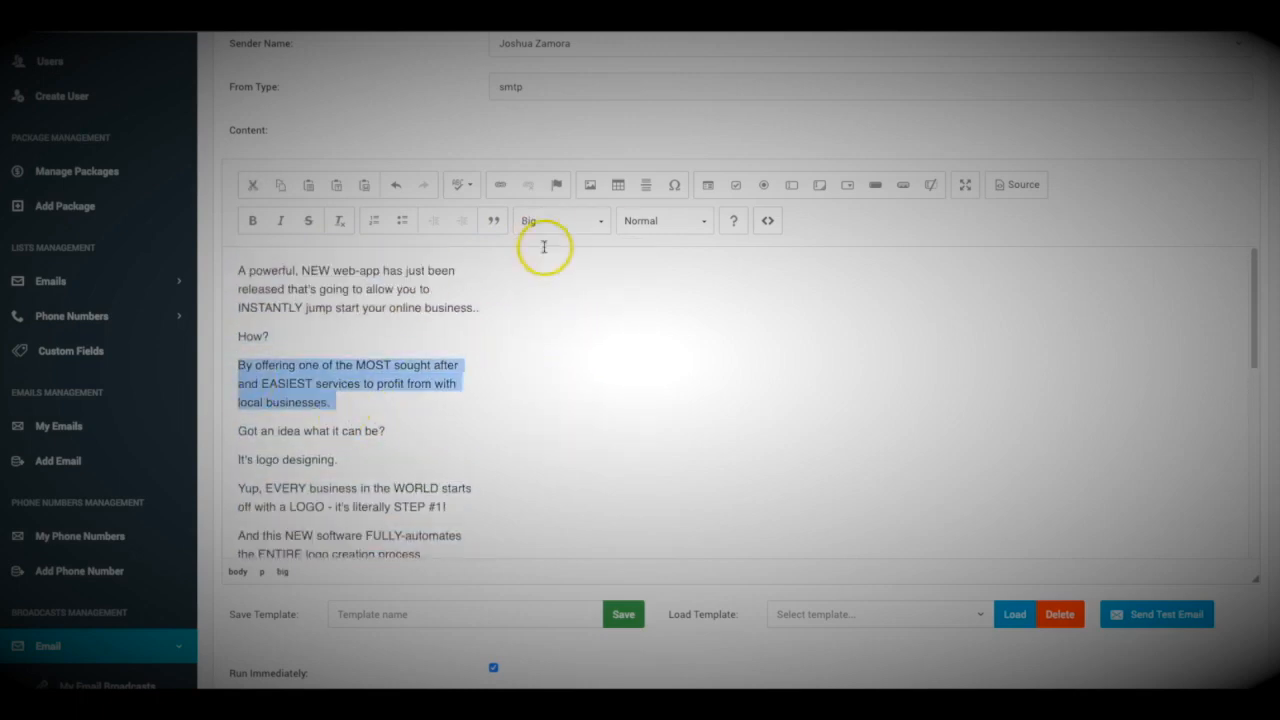
{"action": "left_click", "coordinate": [574, 223]}
{"action": "left_click", "coordinate": [545, 402]}
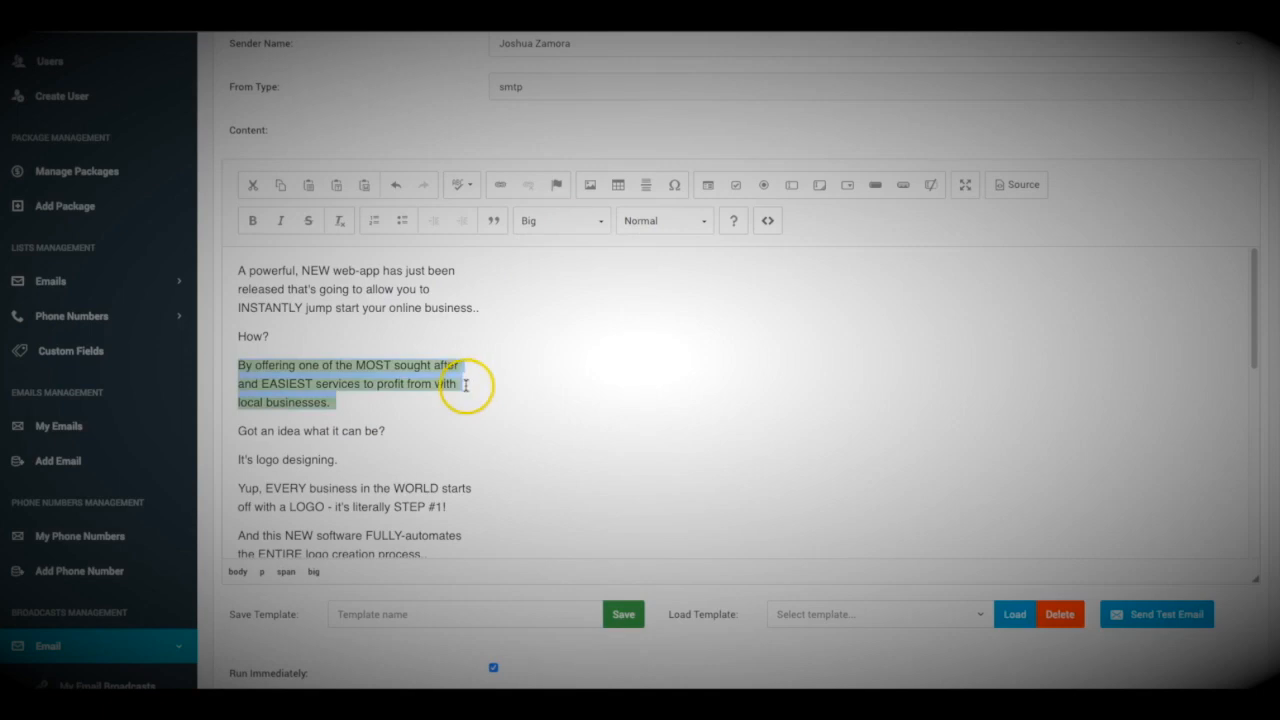
{"action": "scroll", "coordinate": [367, 397], "scroll_direction": "down", "scroll_amount": 1}
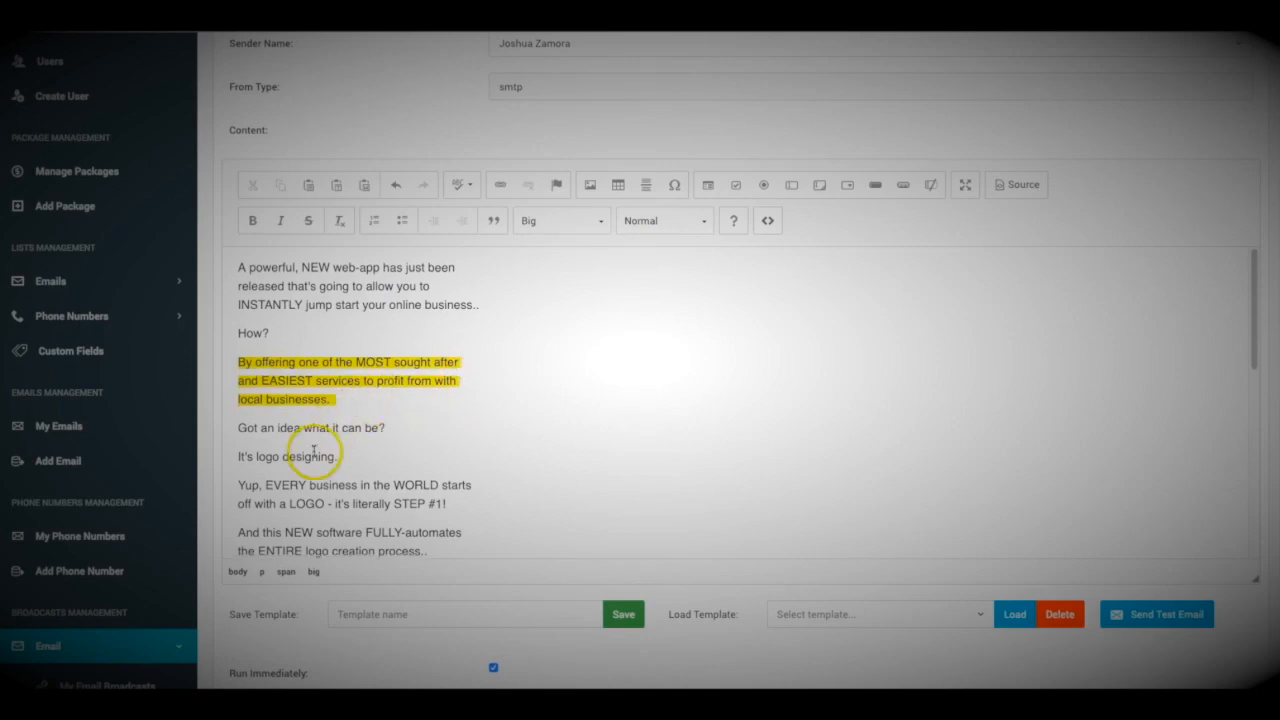
{"action": "triple_click", "coordinate": [308, 458]}
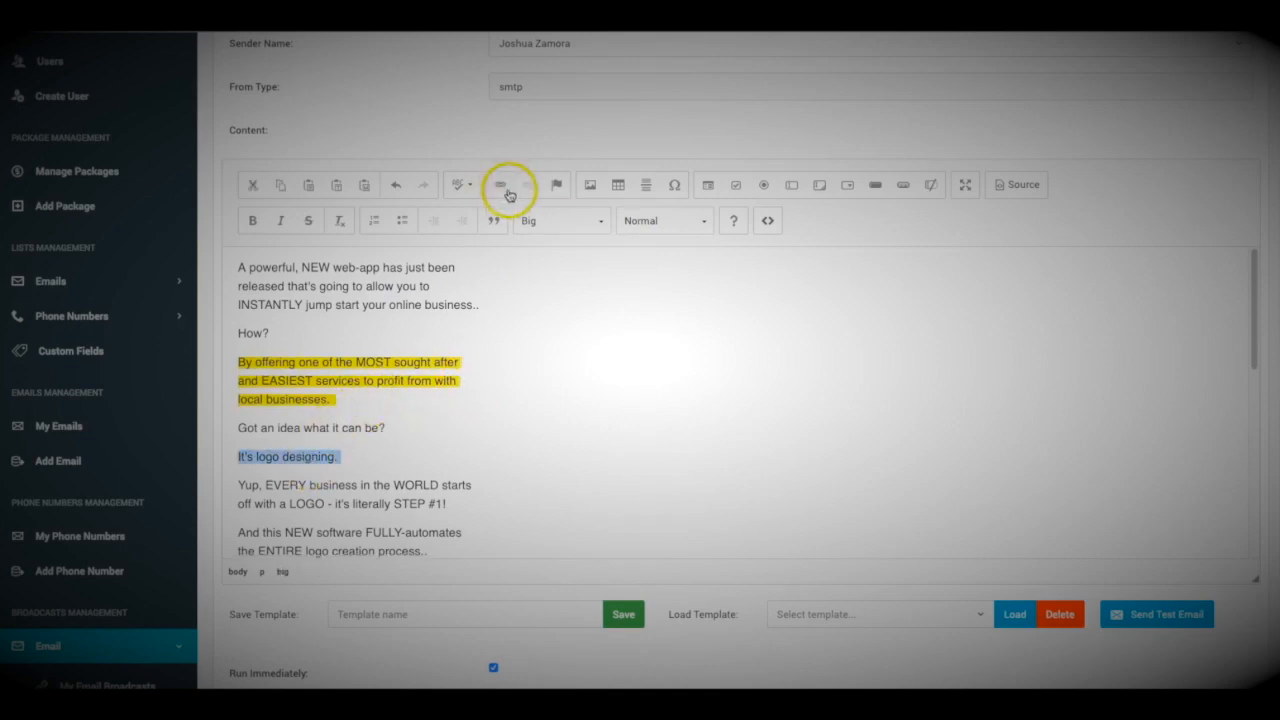
Link the lines 'It's logo designing.' and 'Check out the demo designs here' to google.com.
{"action": "left_click", "coordinate": [501, 185]}
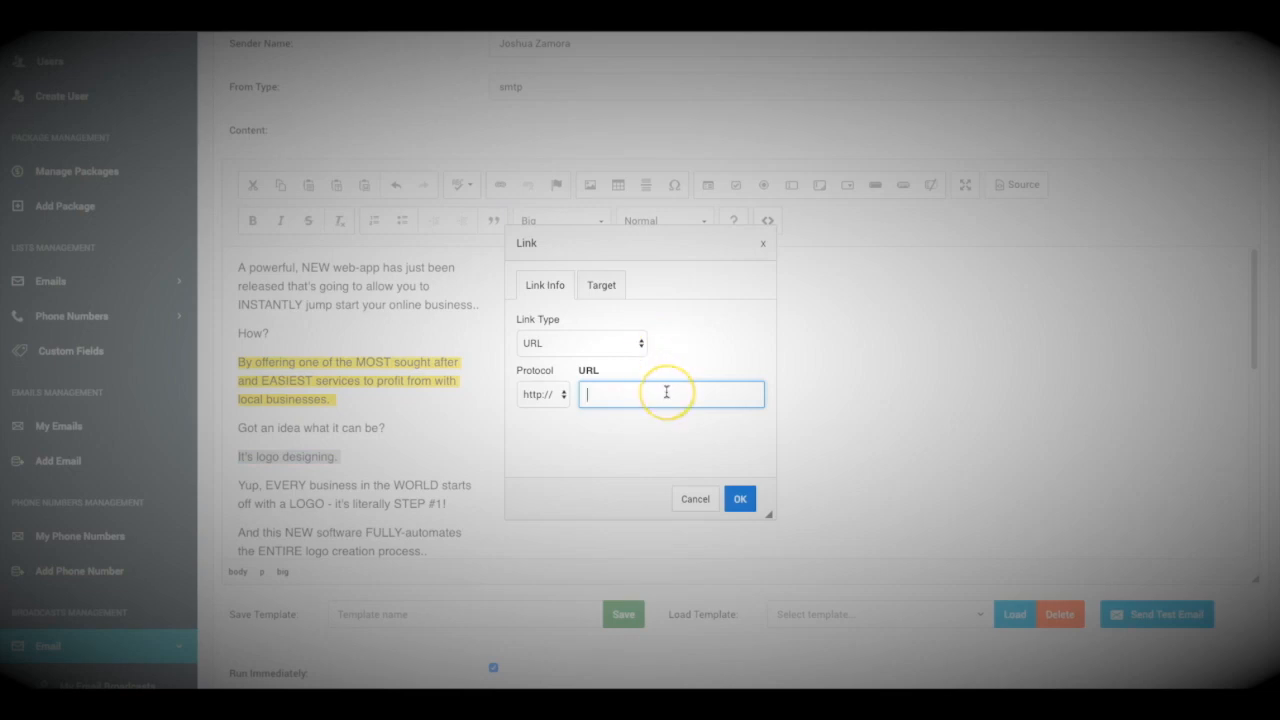
{"action": "left_click", "coordinate": [740, 498]}
{"action": "scroll", "coordinate": [414, 437], "scroll_direction": "down", "scroll_amount": 10}
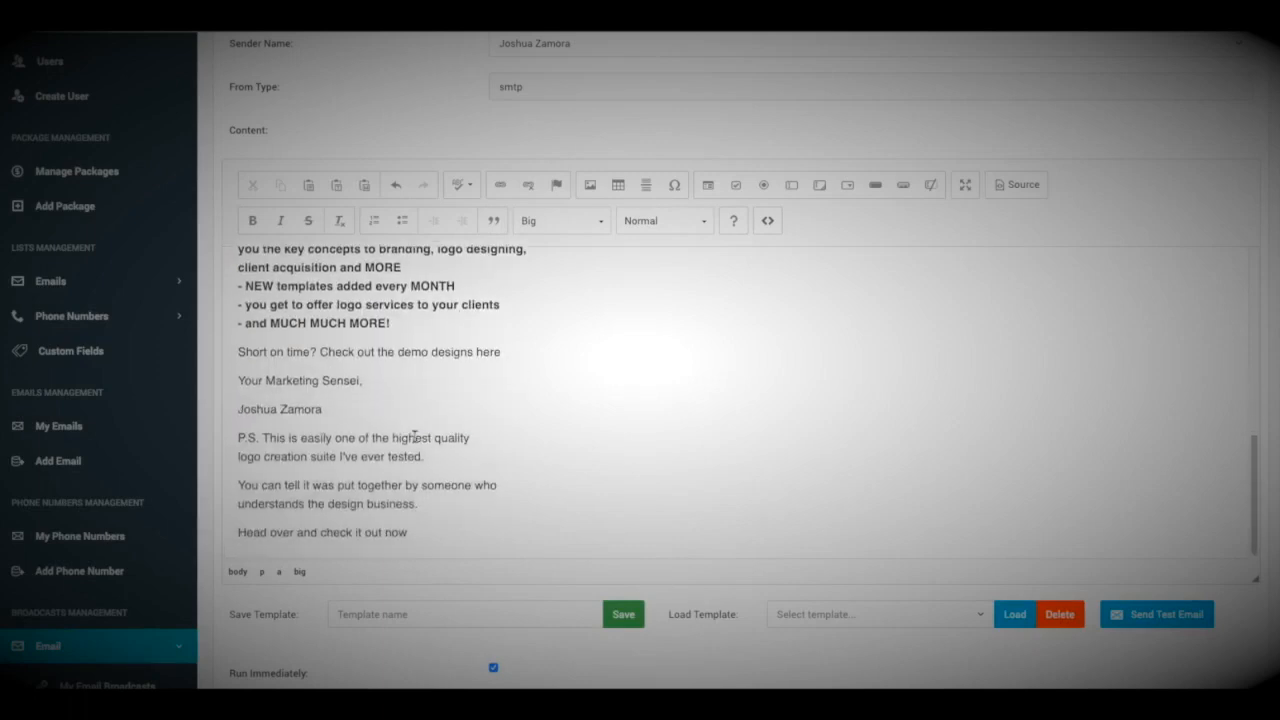
{"action": "left_click_drag", "start_coordinate": [320, 352], "coordinate": [497, 351]}
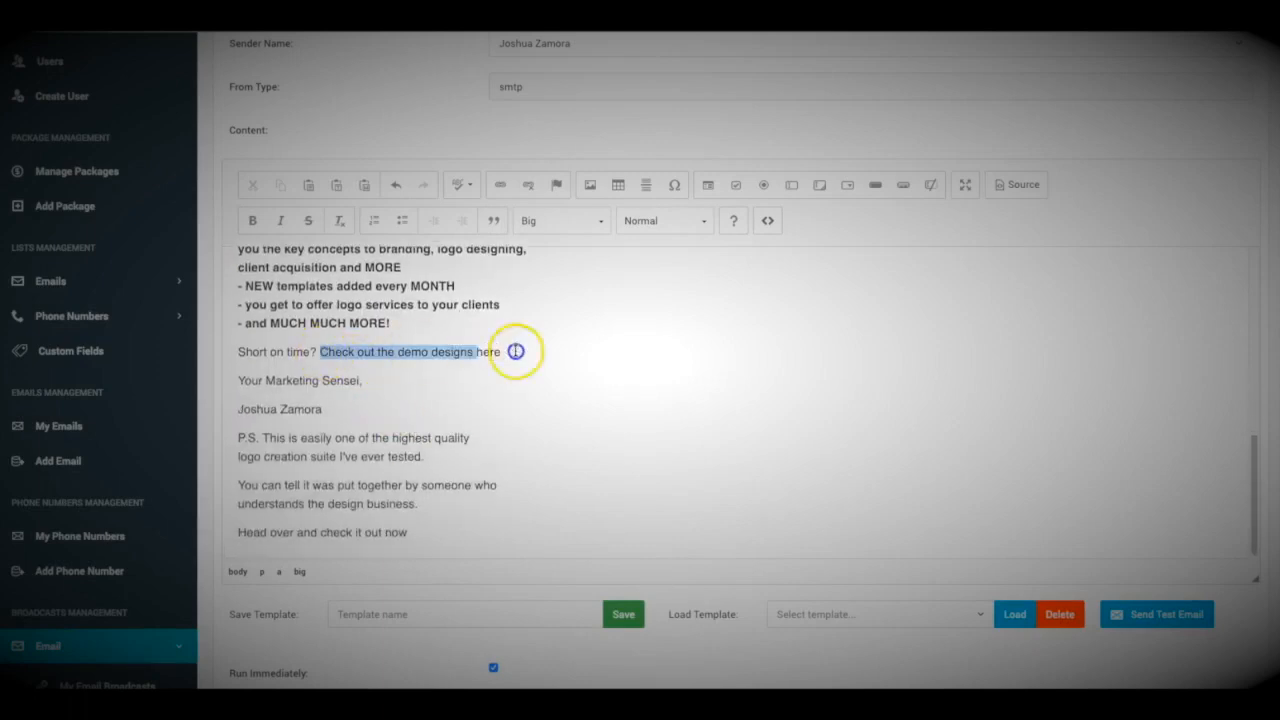
{"action": "left_click", "coordinate": [498, 183]}
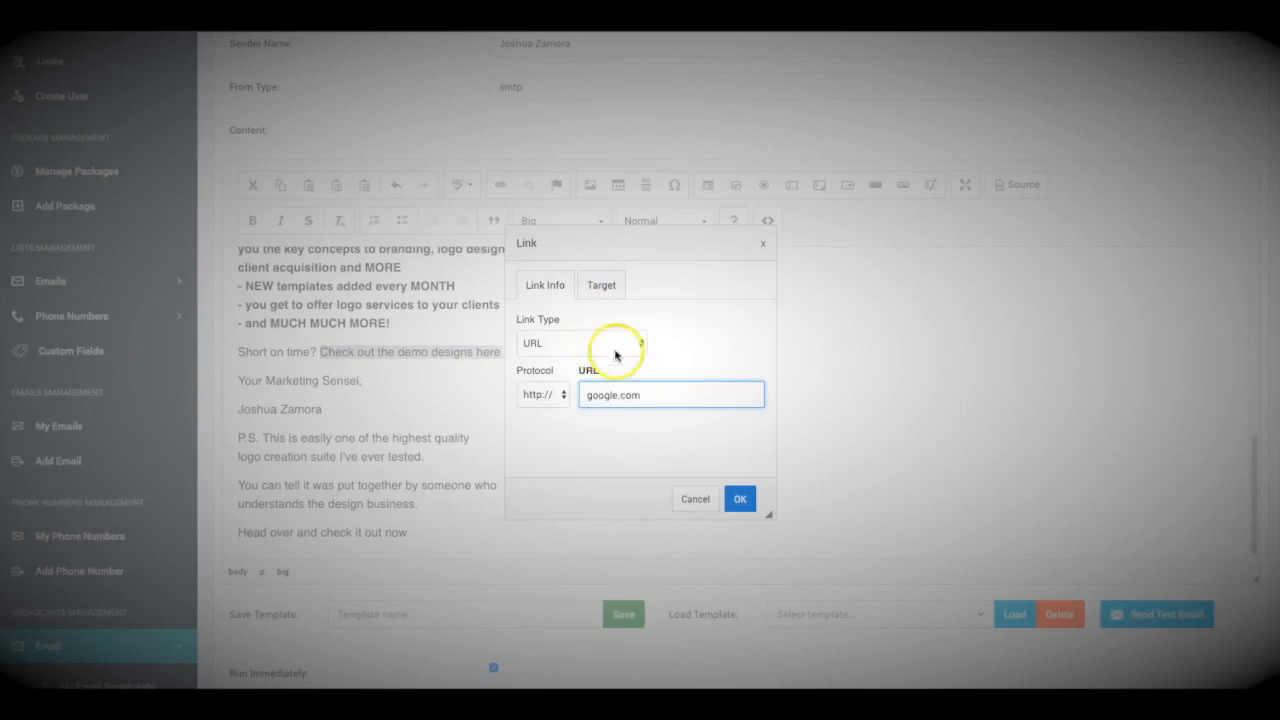
{"action": "left_click", "coordinate": [739, 498]}
{"action": "scroll", "coordinate": [594, 449], "scroll_direction": "up", "scroll_amount": 10}
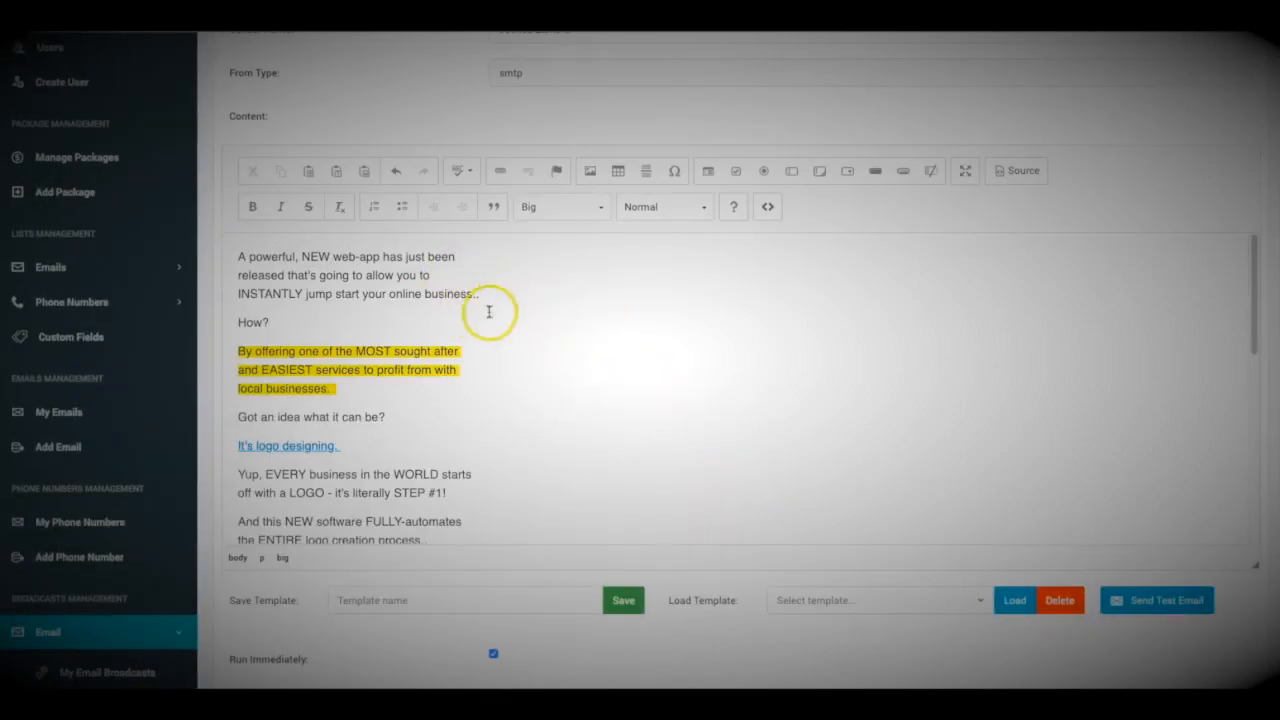
{"action": "scroll", "coordinate": [413, 290], "scroll_direction": "down", "scroll_amount": 12}
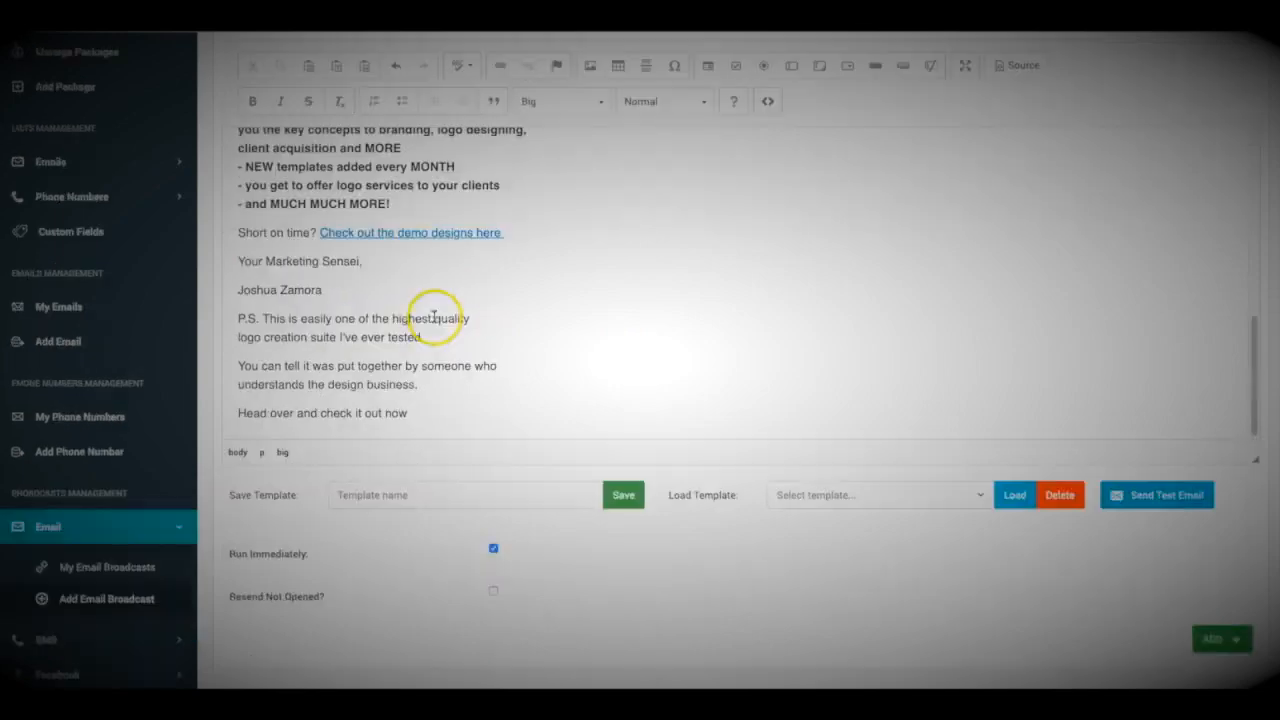
{"action": "scroll", "coordinate": [420, 266], "scroll_direction": "up", "scroll_amount": 15}
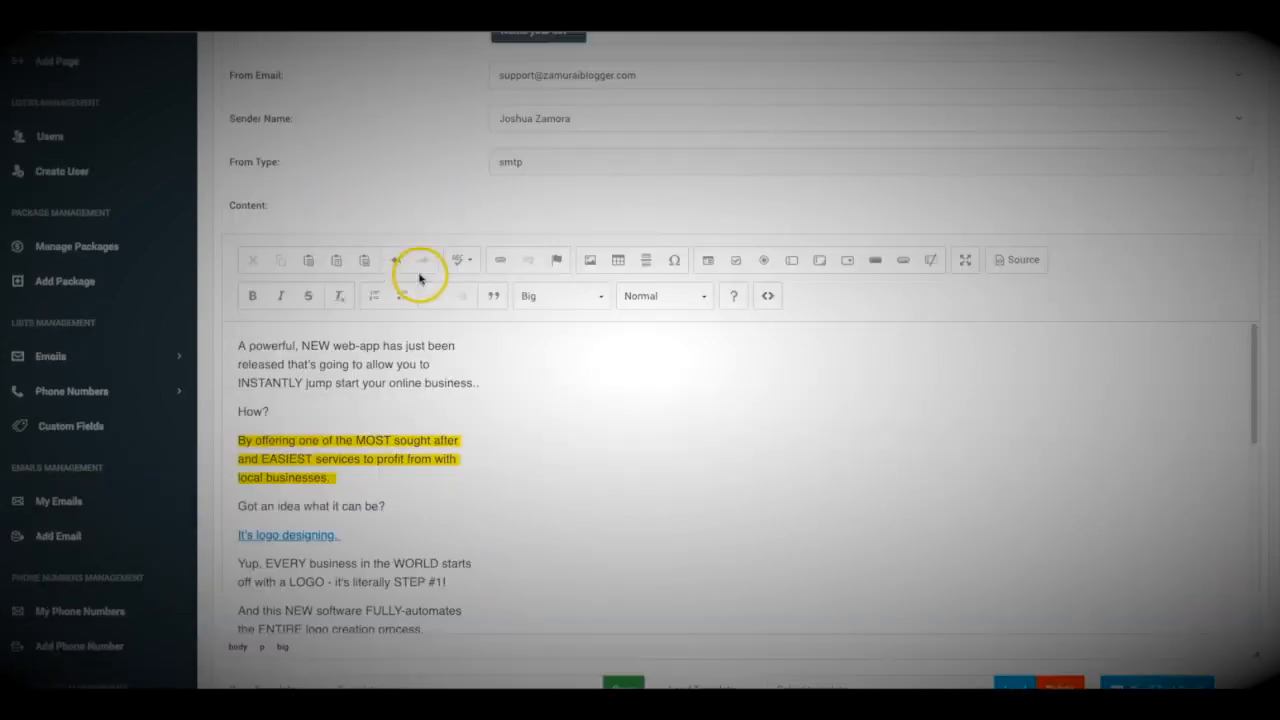
{"action": "scroll", "coordinate": [440, 230], "scroll_direction": "down", "scroll_amount": 4}
{"action": "scroll", "coordinate": [443, 240], "scroll_direction": "up", "scroll_amount": 4}
{"action": "scroll", "coordinate": [441, 248], "scroll_direction": "down", "scroll_amount": 1}
{"action": "scroll", "coordinate": [441, 248], "scroll_direction": "down", "scroll_amount": 1}
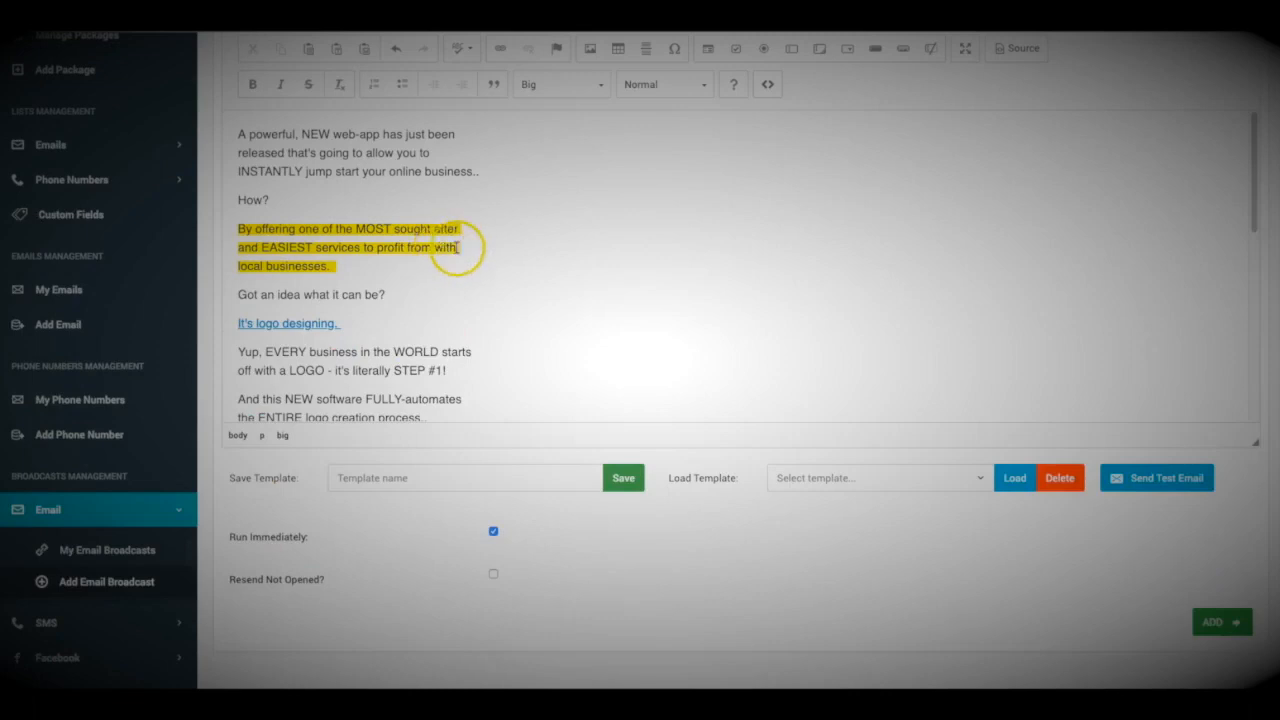
{"action": "left_click", "coordinate": [1167, 480]}
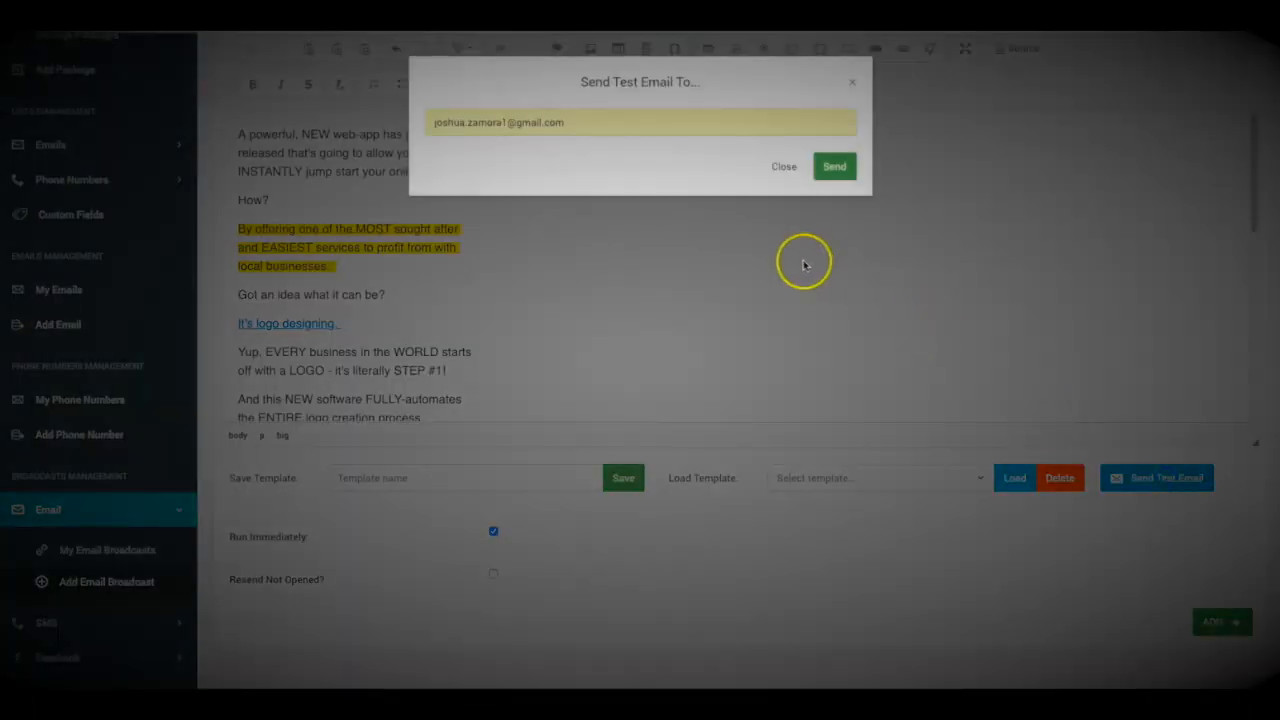
{"action": "left_click", "coordinate": [566, 123]}
{"action": "key", "text": "BackSpace"}
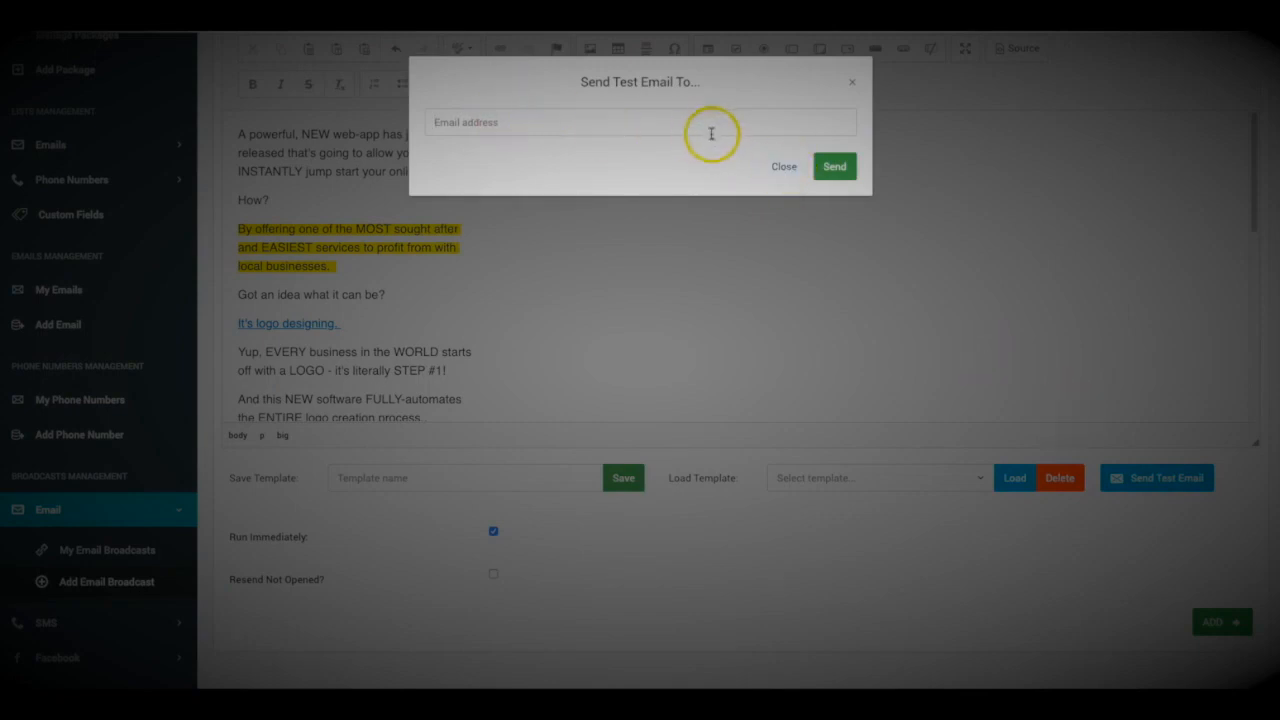
{"action": "left_click", "coordinate": [848, 84]}
{"action": "scroll", "coordinate": [466, 271], "scroll_direction": "up", "scroll_amount": 2}
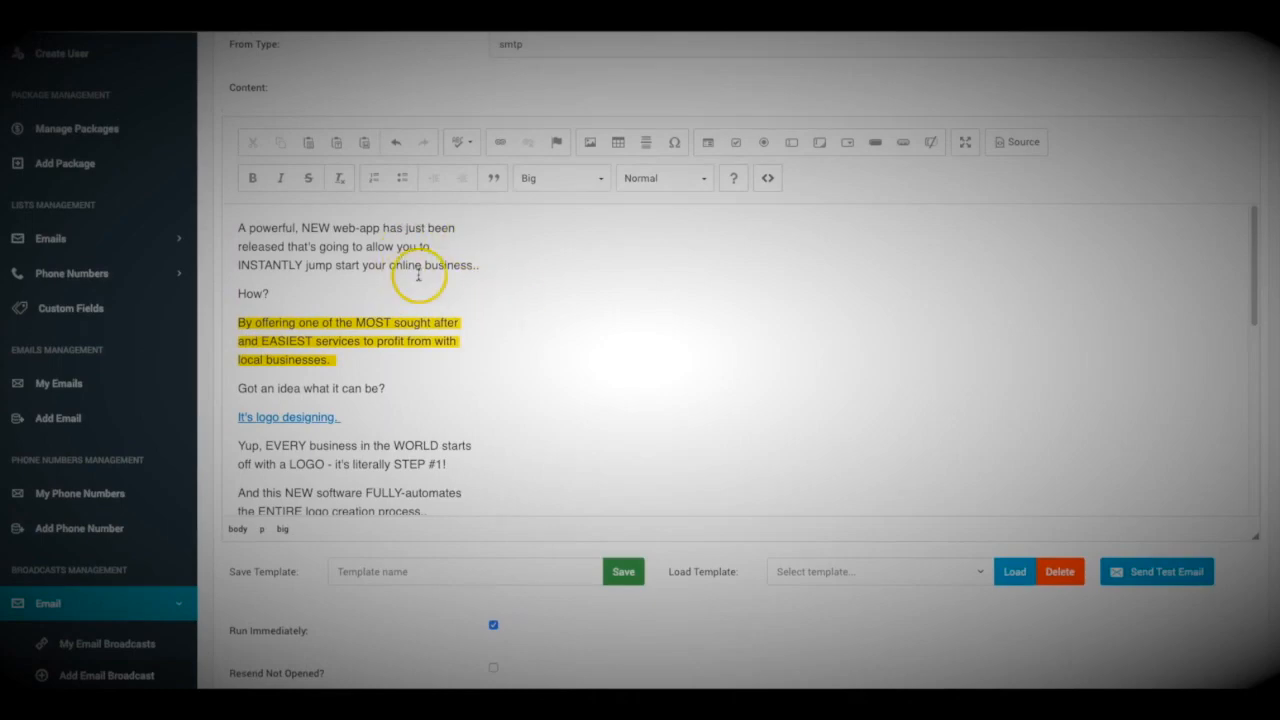
{"action": "scroll", "coordinate": [414, 271], "scroll_direction": "up", "scroll_amount": 2}
{"action": "scroll", "coordinate": [420, 277], "scroll_direction": "down", "scroll_amount": 6}
{"action": "scroll", "coordinate": [450, 260], "scroll_direction": "down", "scroll_amount": 6}
{"action": "scroll", "coordinate": [676, 430], "scroll_direction": "down", "scroll_amount": 2}
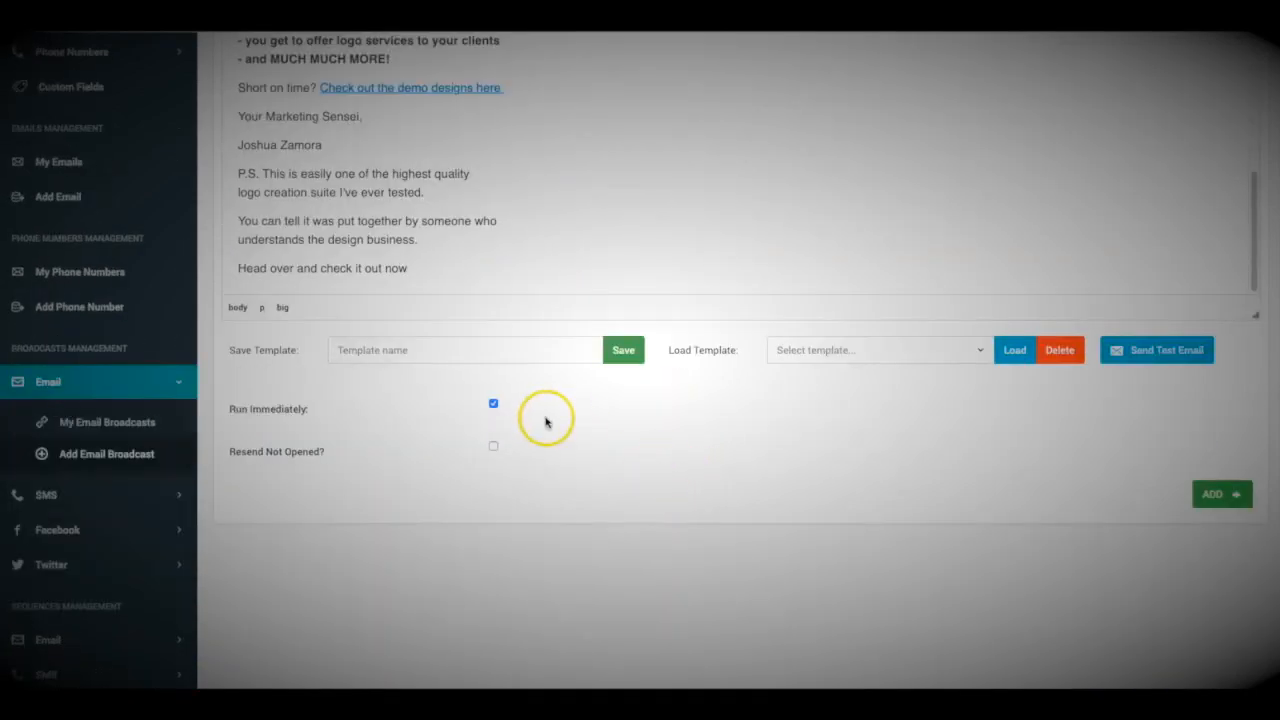
{"action": "scroll", "coordinate": [545, 422], "scroll_direction": "down", "scroll_amount": 1}
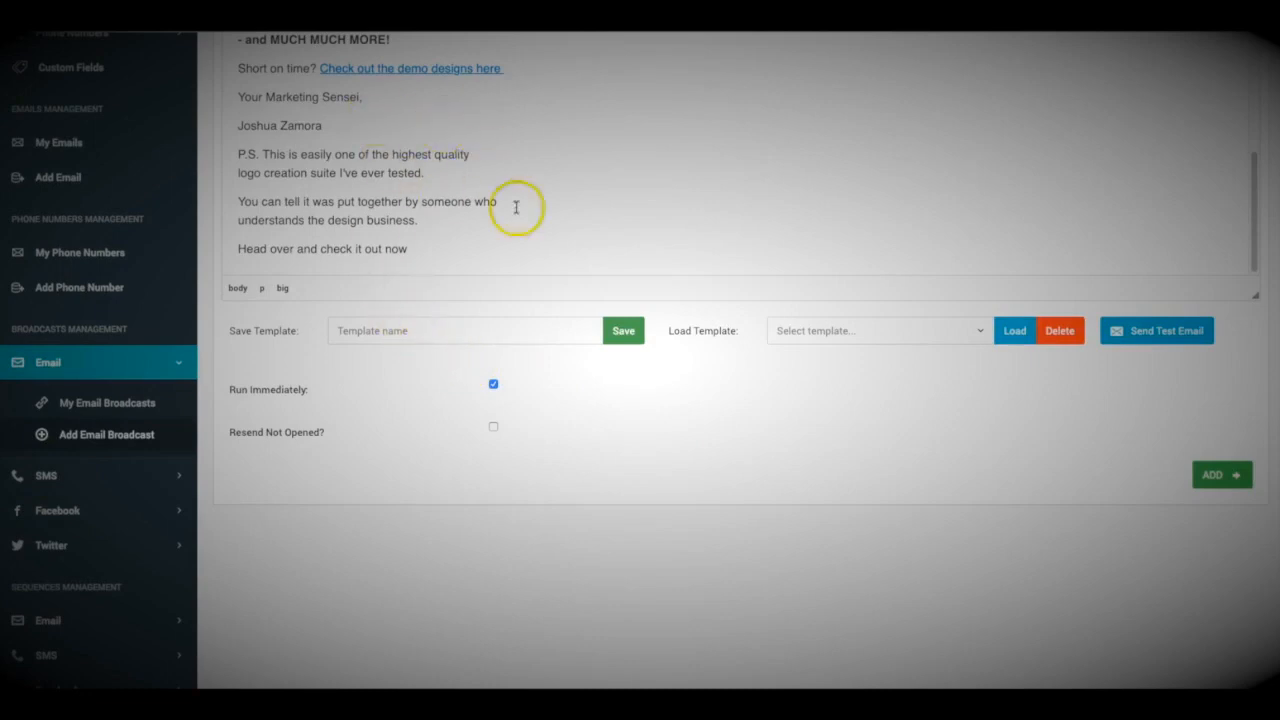
{"action": "scroll", "coordinate": [617, 437], "scroll_direction": "up", "scroll_amount": 6}
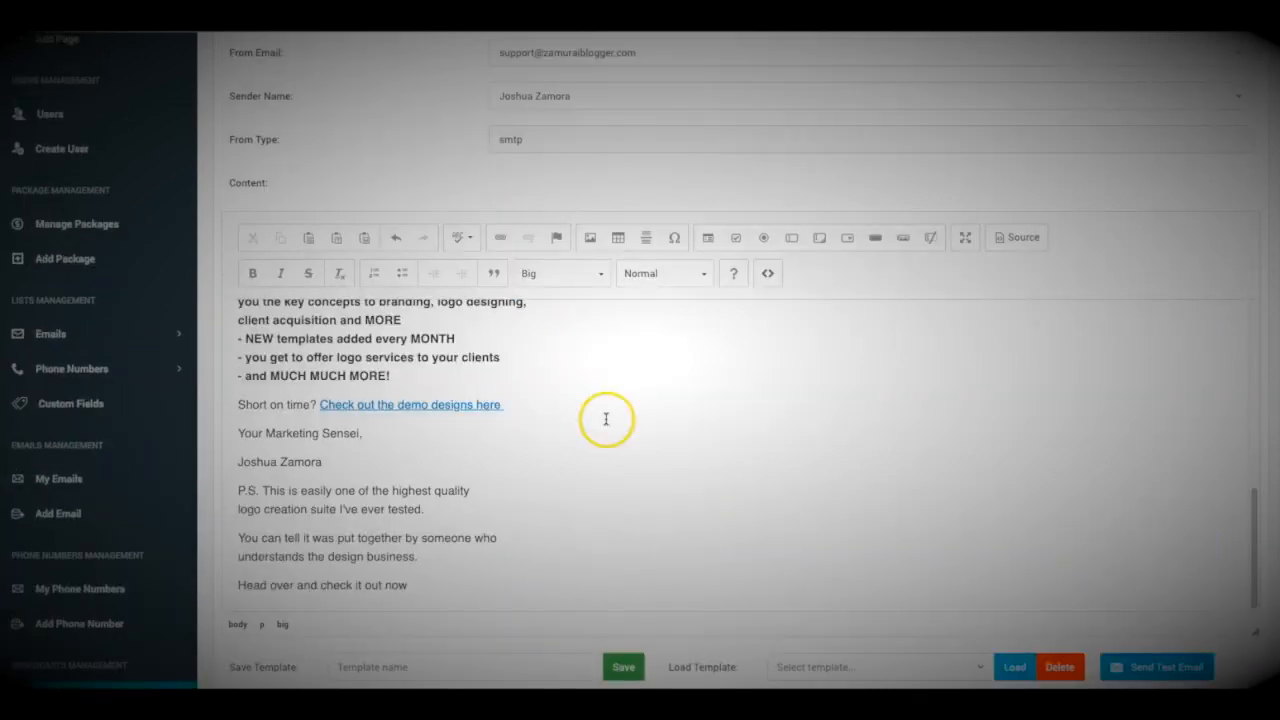
{"action": "scroll", "coordinate": [606, 419], "scroll_direction": "down", "scroll_amount": 2}
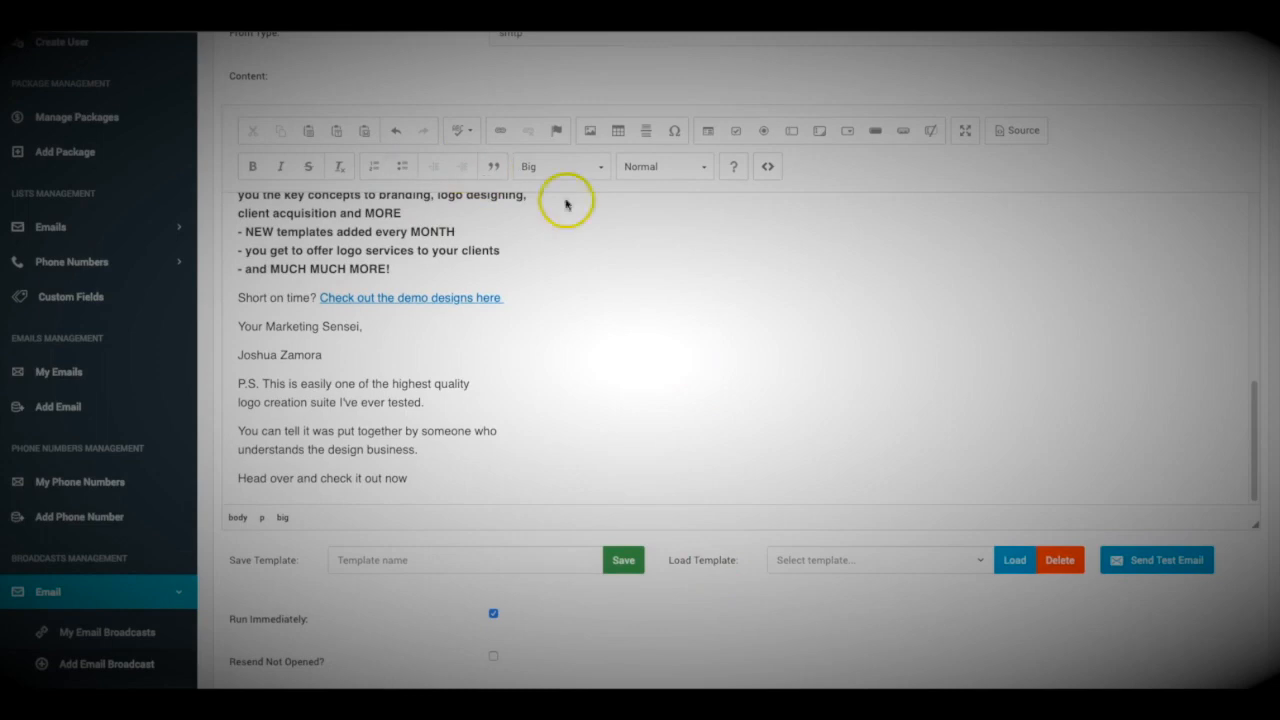
{"action": "left_click", "coordinate": [769, 169]}
{"action": "key", "text": "Escape"}
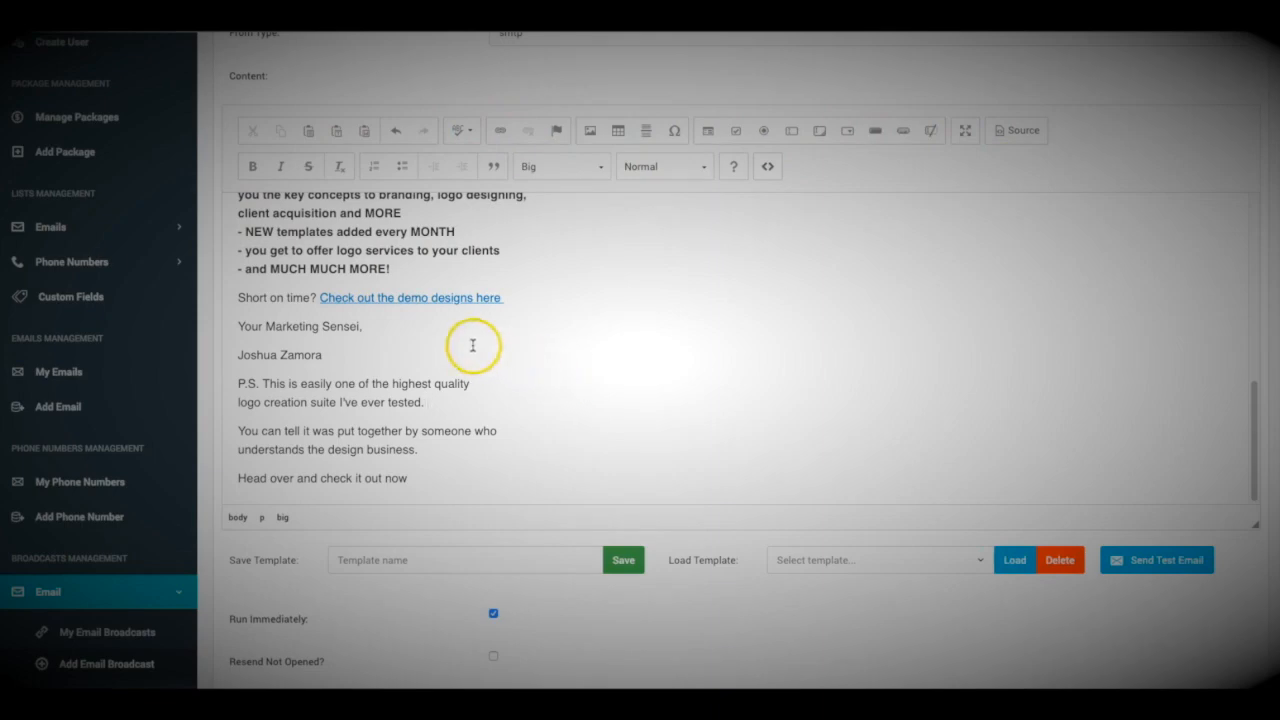
{"action": "scroll", "coordinate": [430, 320], "scroll_direction": "up", "scroll_amount": 10}
{"action": "scroll", "coordinate": [430, 315], "scroll_direction": "down", "scroll_amount": 15}
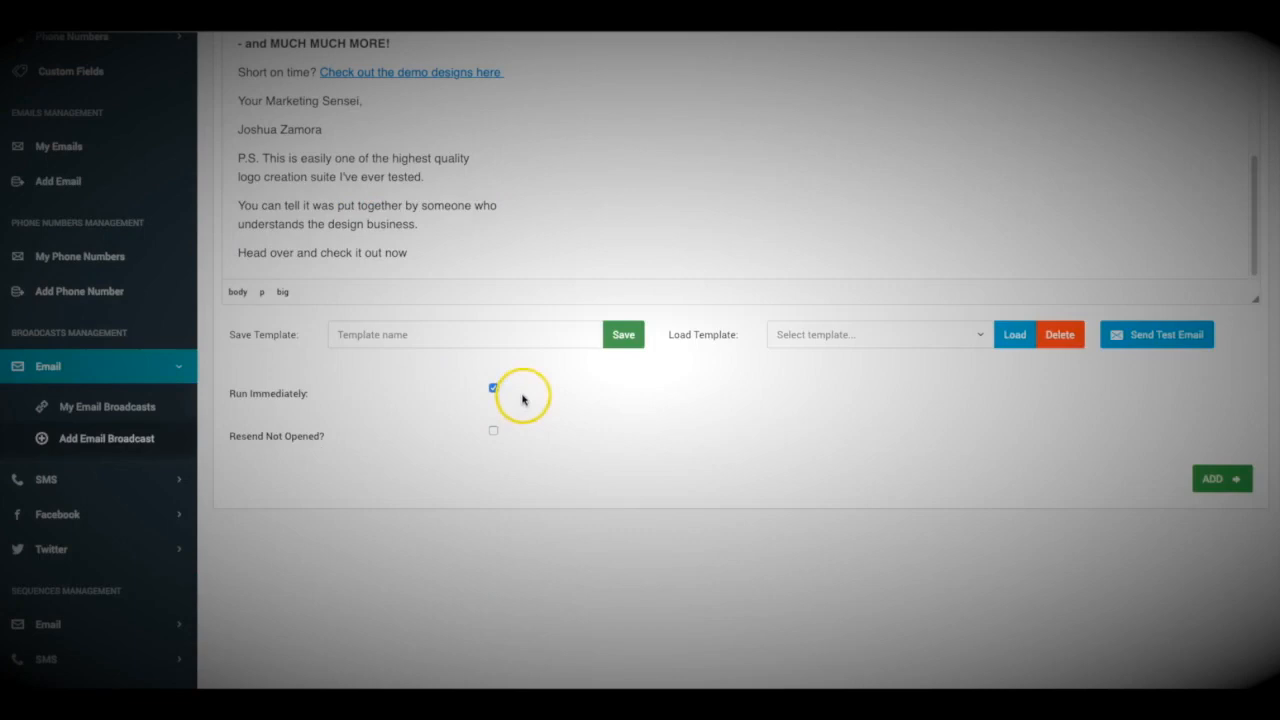
{"action": "scroll", "coordinate": [451, 280], "scroll_direction": "up", "scroll_amount": 1}
{"action": "scroll", "coordinate": [452, 250], "scroll_direction": "down", "scroll_amount": 1}
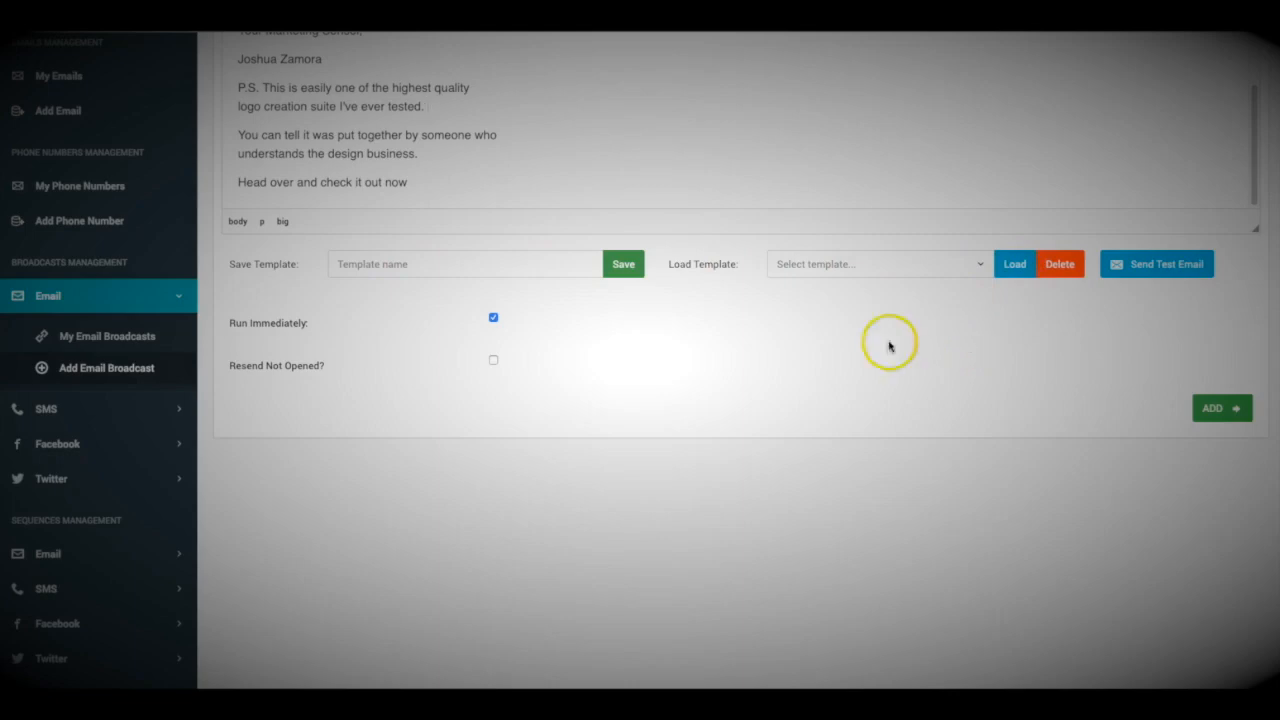
{"action": "scroll", "coordinate": [557, 320], "scroll_direction": "up", "scroll_amount": 10}
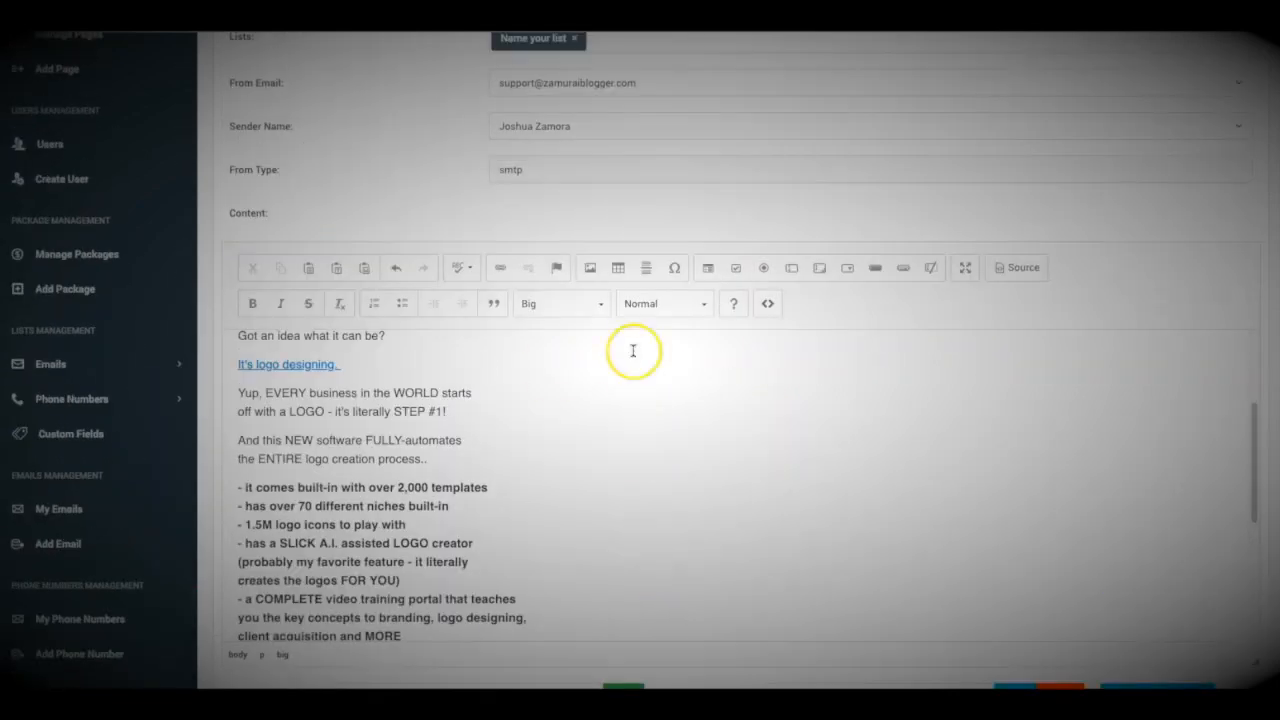
{"action": "scroll", "coordinate": [694, 235], "scroll_direction": "down", "scroll_amount": 2}
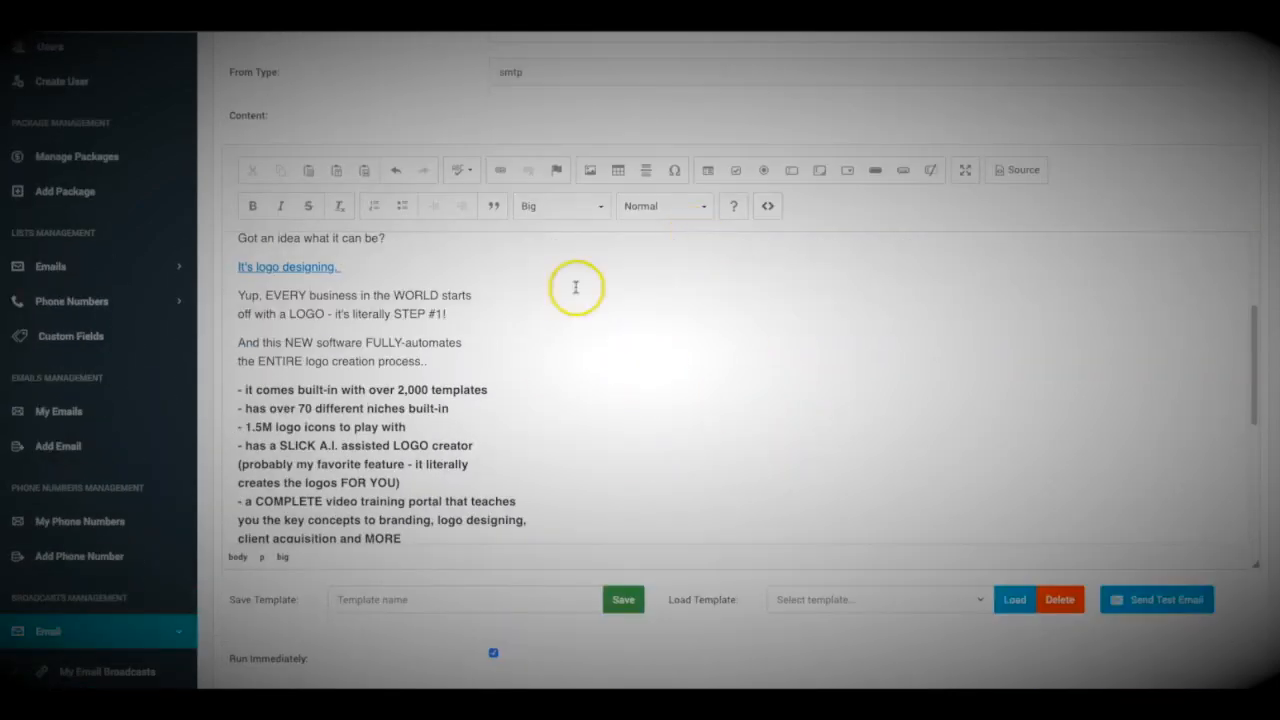
{"action": "scroll", "coordinate": [355, 140], "scroll_direction": "down", "scroll_amount": 3}
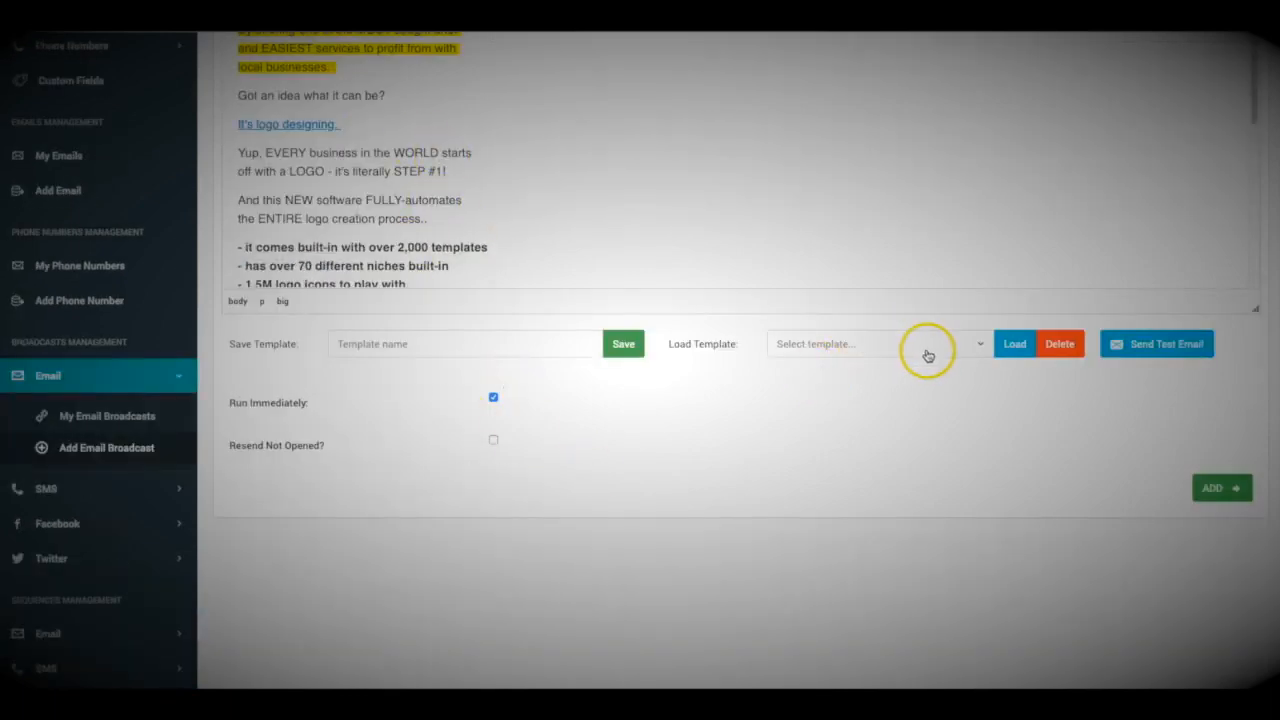
{"action": "scroll", "coordinate": [830, 460], "scroll_direction": "up", "scroll_amount": 2}
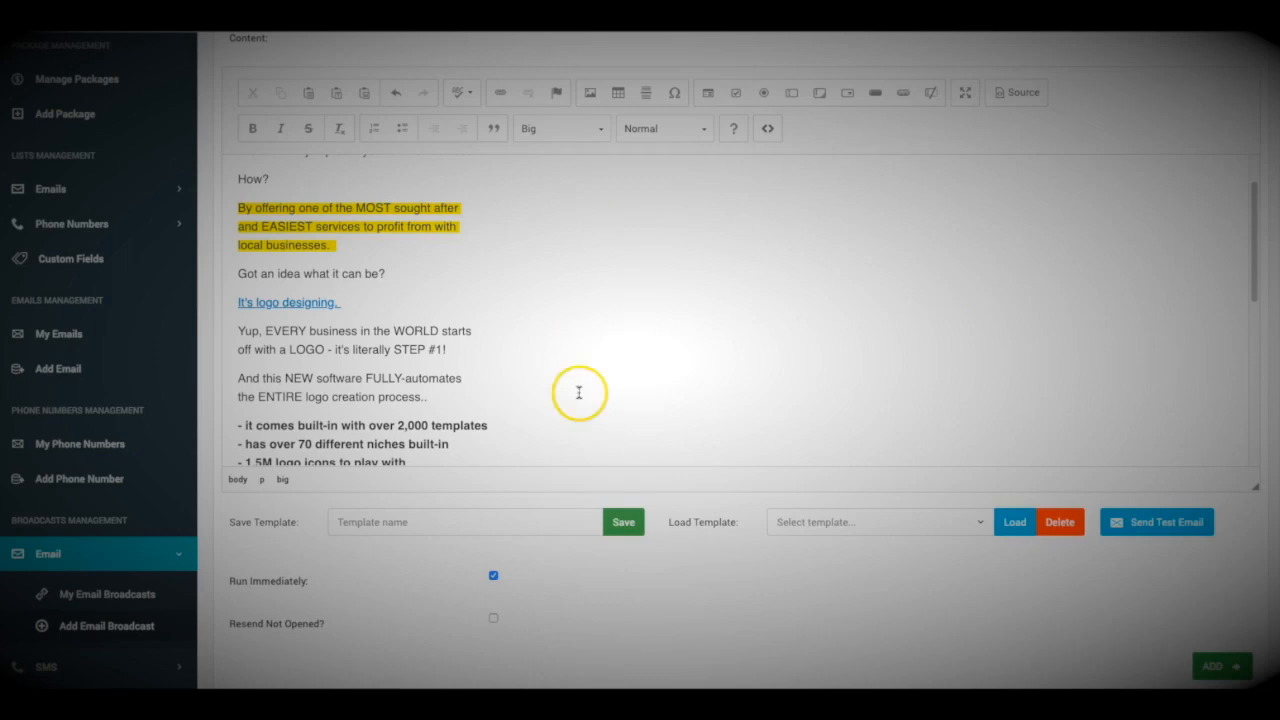
{"action": "scroll", "coordinate": [614, 516], "scroll_direction": "down", "scroll_amount": 2}
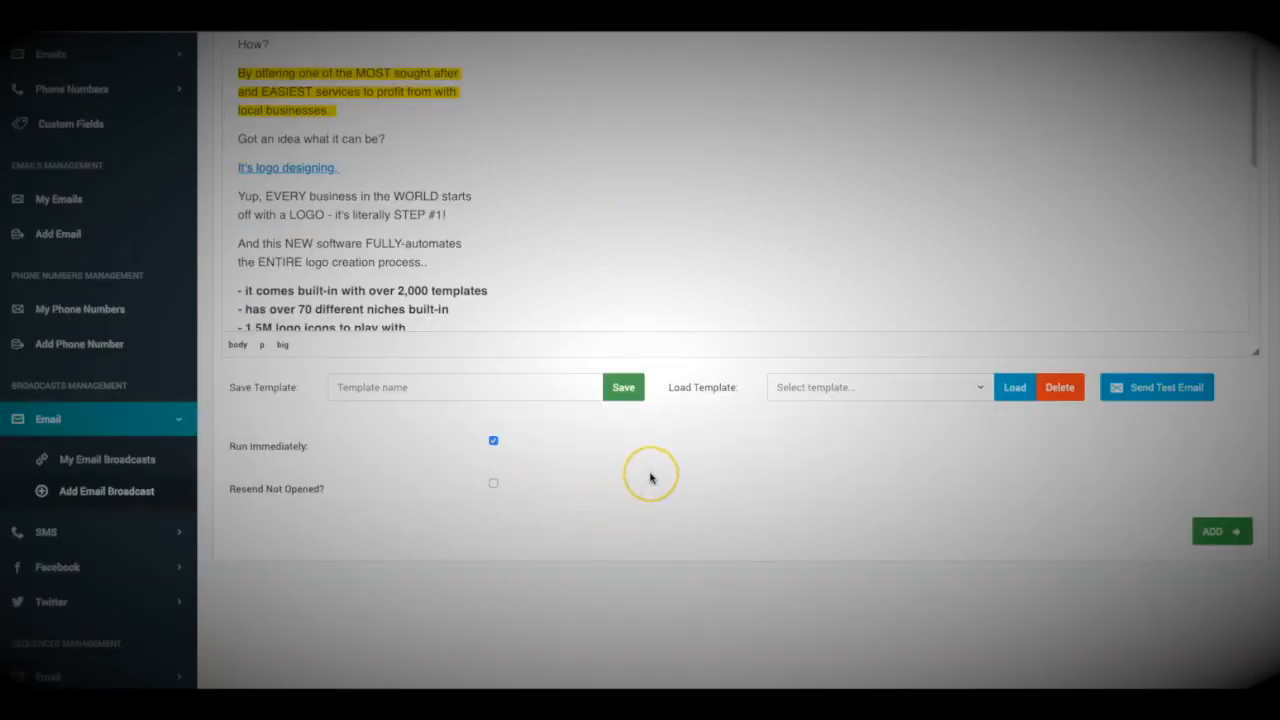
{"action": "scroll", "coordinate": [649, 451], "scroll_direction": "down", "scroll_amount": 1}
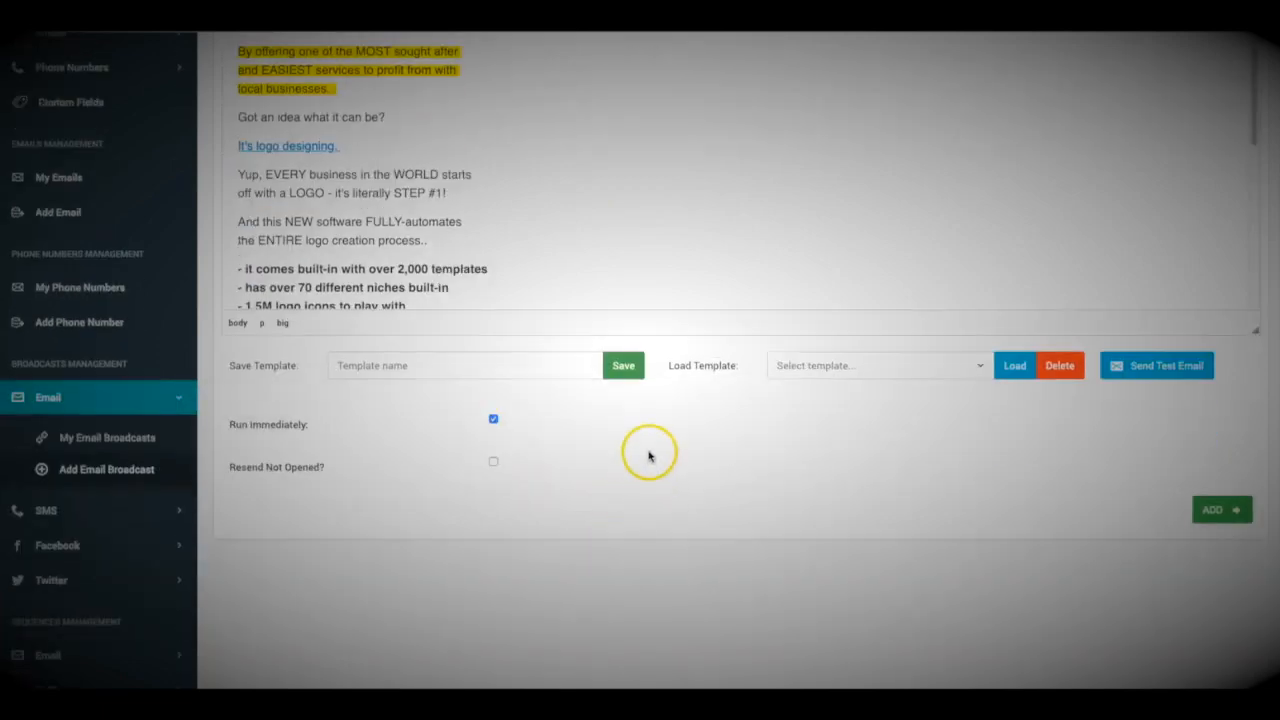
{"action": "scroll", "coordinate": [457, 300], "scroll_direction": "up", "scroll_amount": 3}
{"action": "scroll", "coordinate": [476, 312], "scroll_direction": "down", "scroll_amount": 5}
{"action": "scroll", "coordinate": [573, 552], "scroll_direction": "down", "scroll_amount": 4}
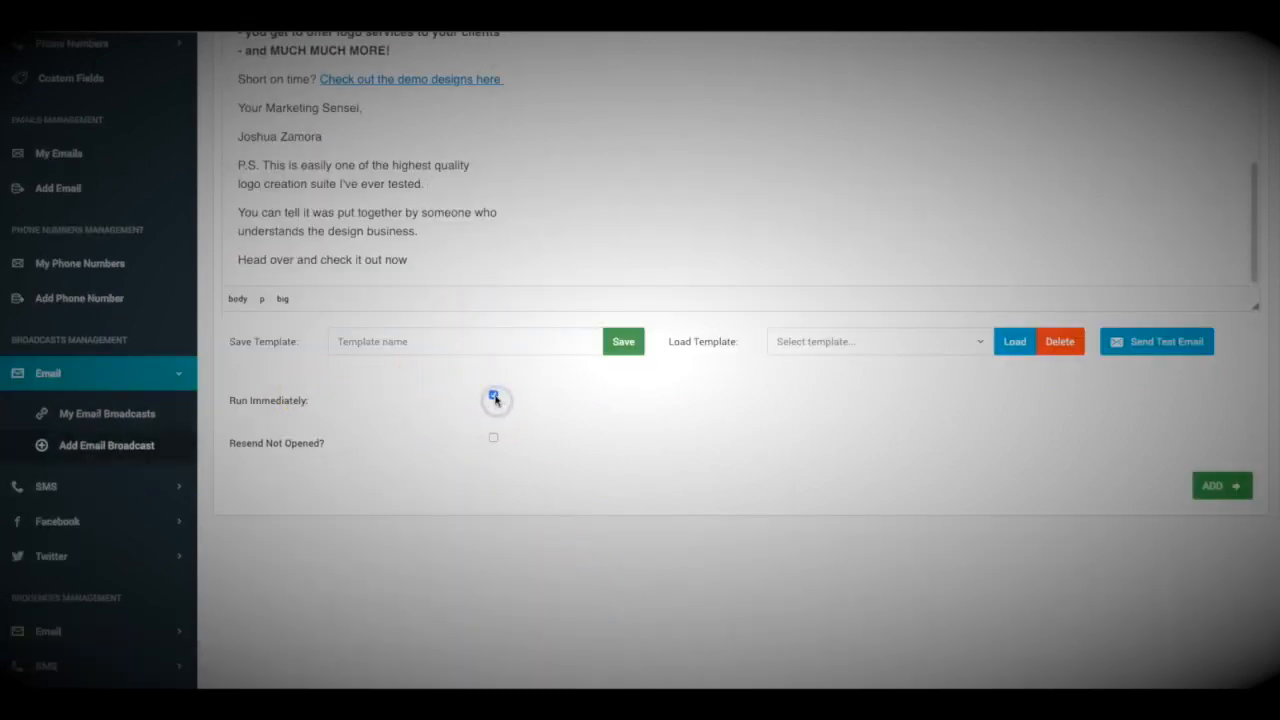
Turn off Run Immediately and enable Resend Not Opened for the broadcast.
{"action": "left_click", "coordinate": [494, 398]}
{"action": "left_click", "coordinate": [561, 440]}
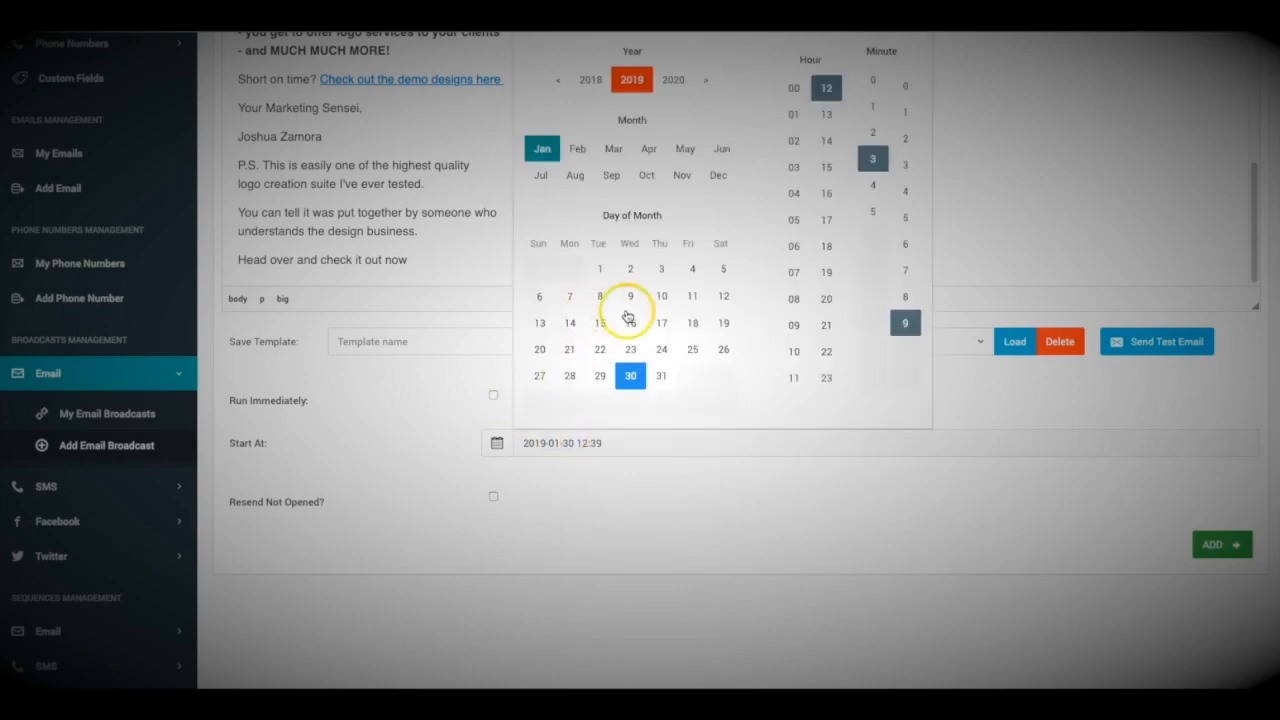
{"action": "scroll", "coordinate": [628, 314], "scroll_direction": "up", "scroll_amount": 1}
{"action": "left_click", "coordinate": [920, 44]}
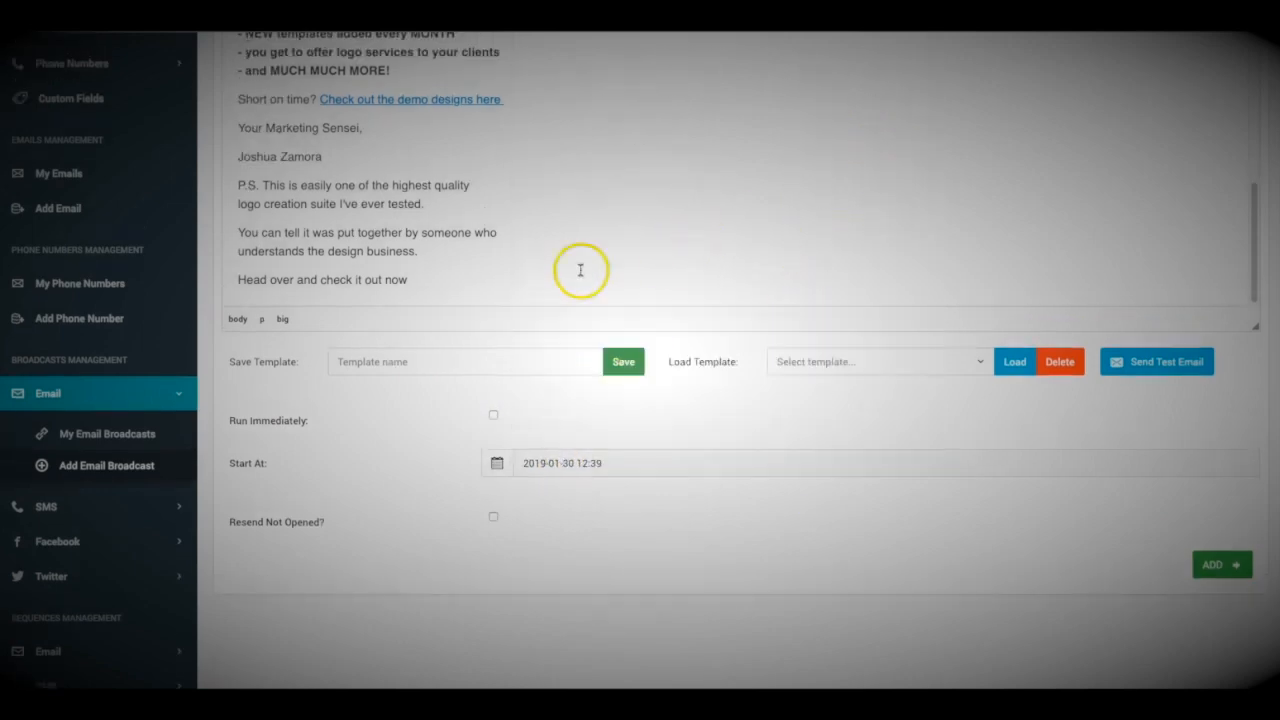
{"action": "scroll", "coordinate": [594, 491], "scroll_direction": "down", "scroll_amount": 1}
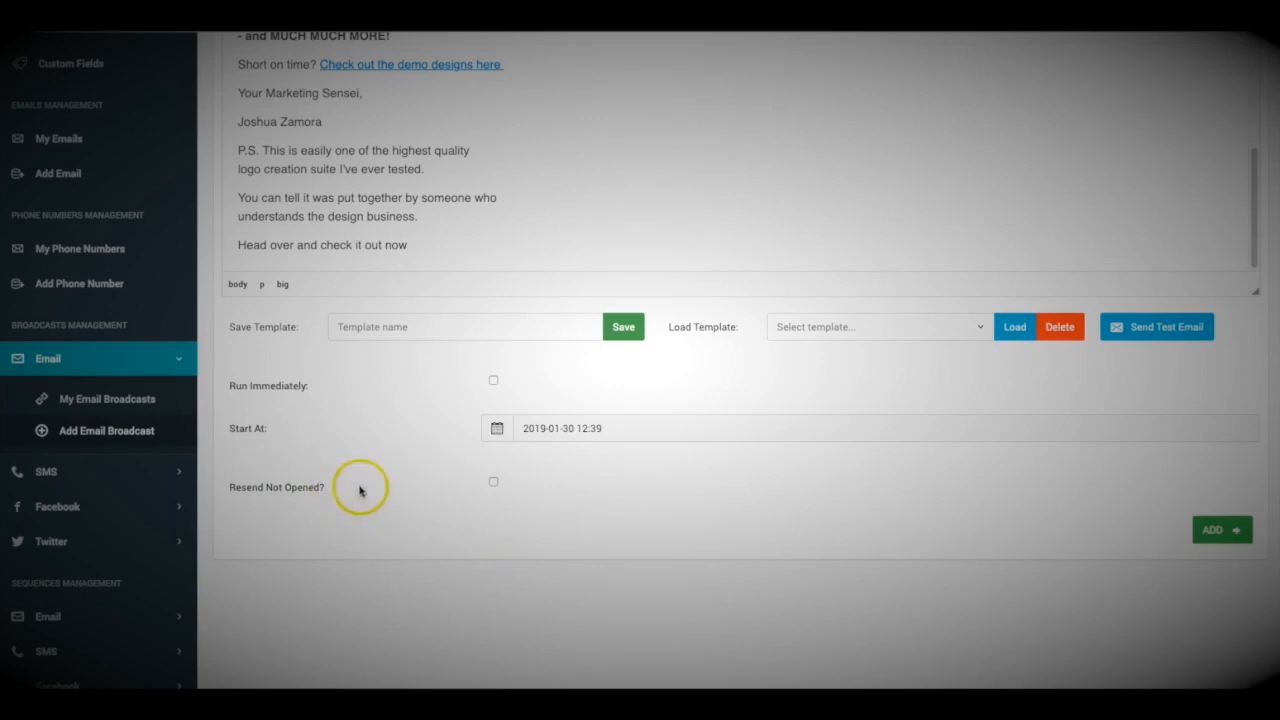
{"action": "left_click", "coordinate": [493, 481]}
{"action": "scroll", "coordinate": [426, 528], "scroll_direction": "up", "scroll_amount": 3}
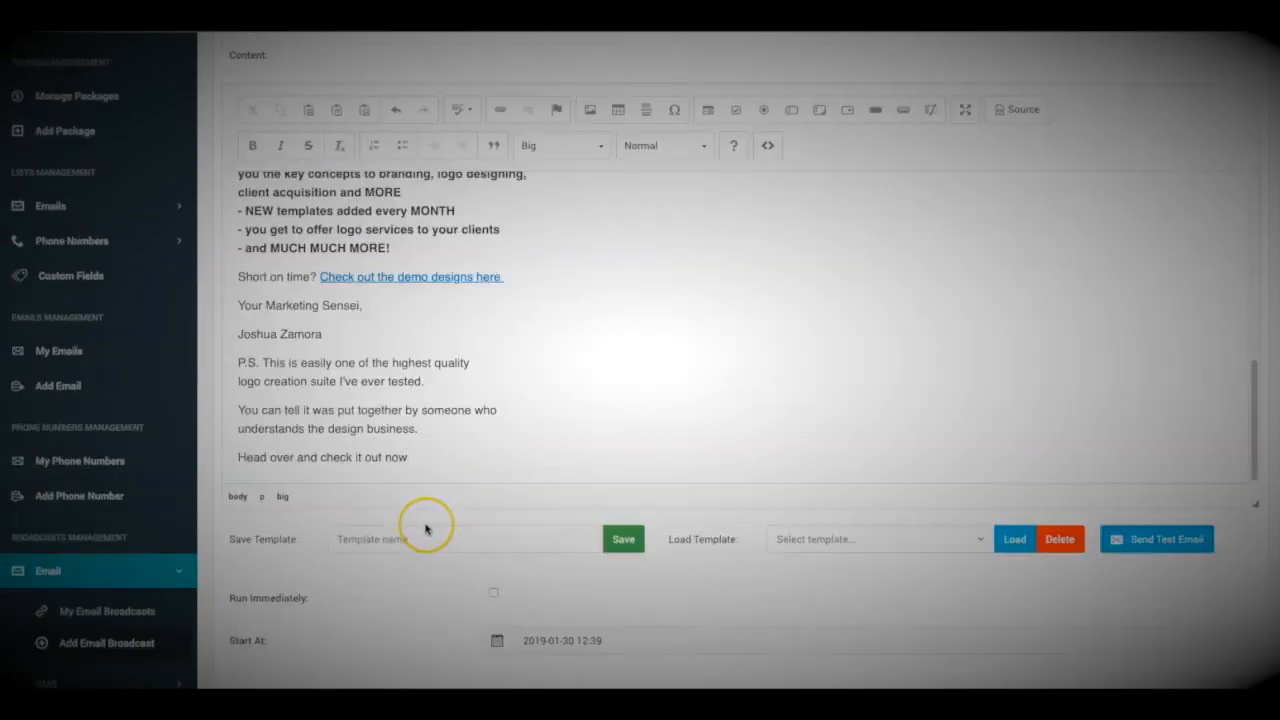
{"action": "scroll", "coordinate": [426, 528], "scroll_direction": "down", "scroll_amount": 4}
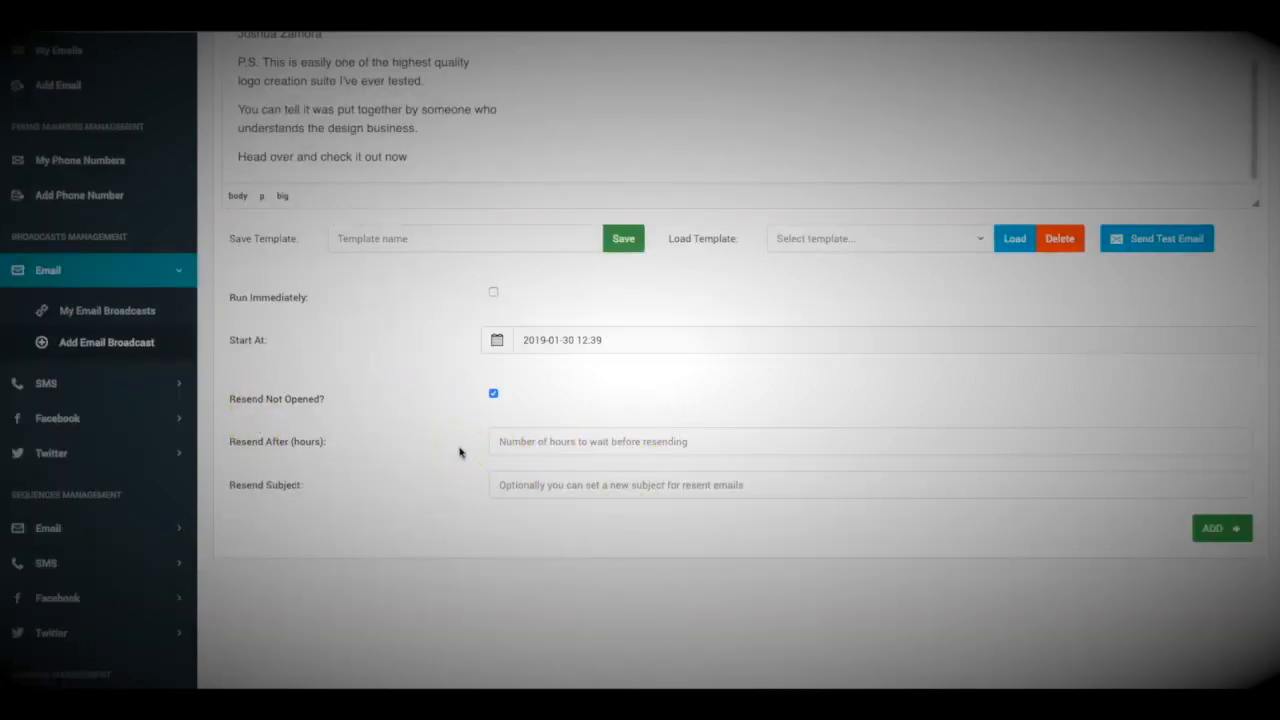
{"action": "scroll", "coordinate": [459, 452], "scroll_direction": "up", "scroll_amount": 2}
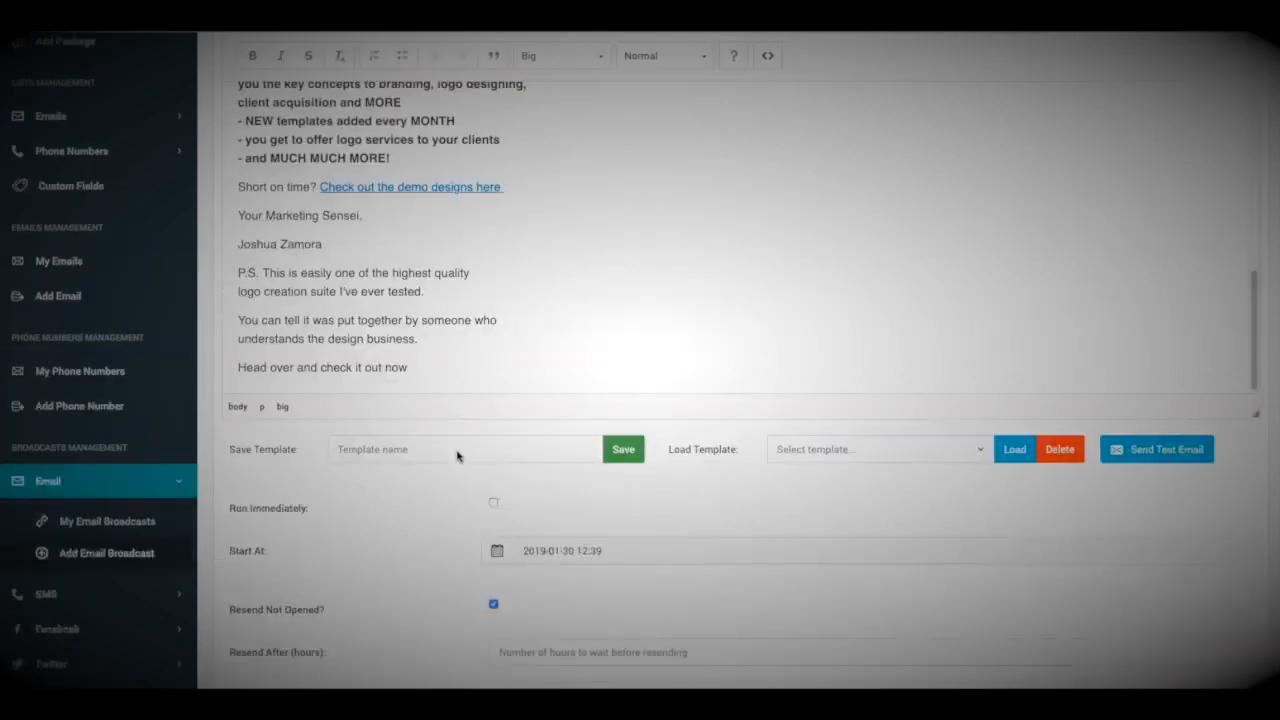
{"action": "left_click", "coordinate": [578, 515]}
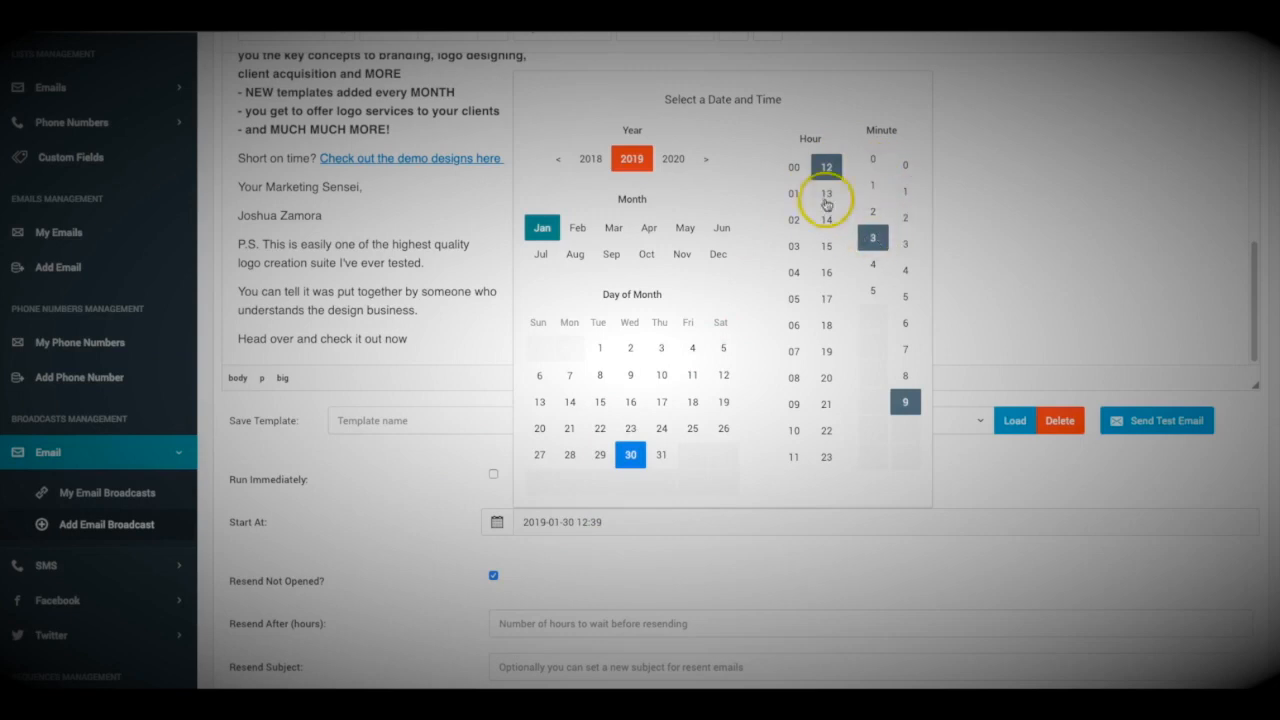
{"action": "left_click", "coordinate": [826, 194]}
{"action": "left_click", "coordinate": [872, 159]}
{"action": "left_click", "coordinate": [905, 165]}
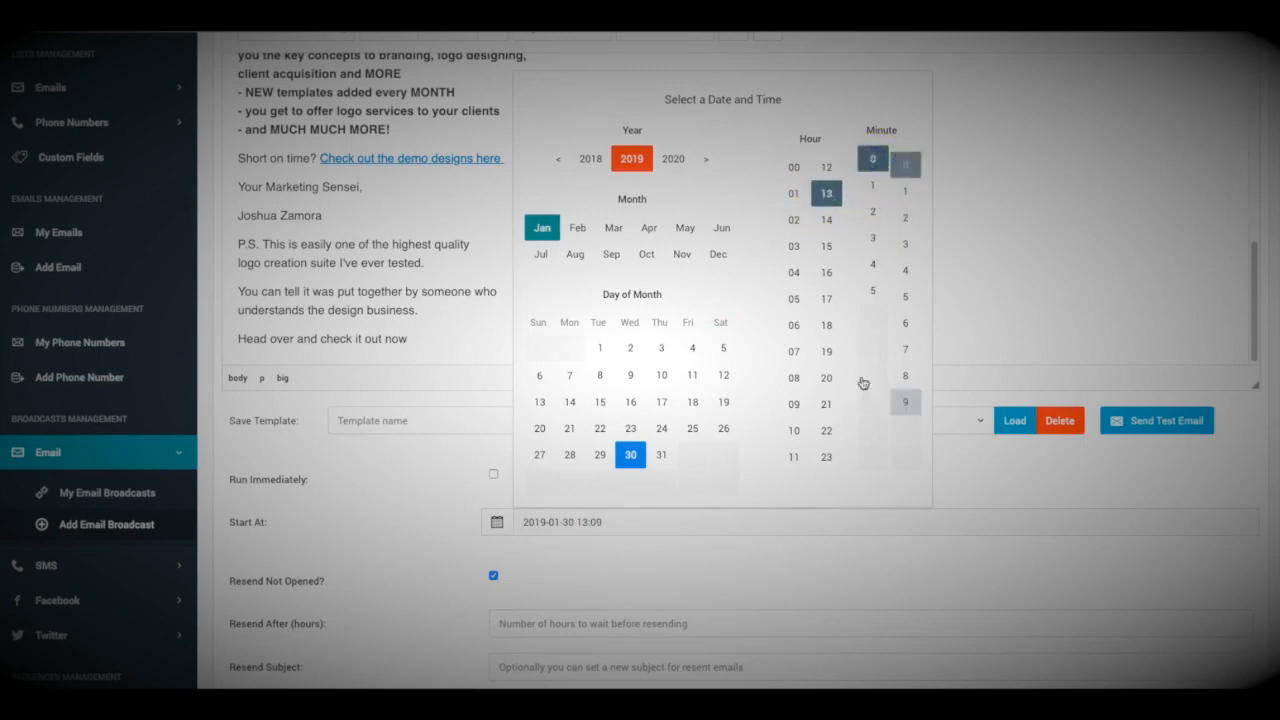
{"action": "left_click", "coordinate": [583, 507]}
{"action": "scroll", "coordinate": [583, 507], "scroll_direction": "down", "scroll_amount": 2}
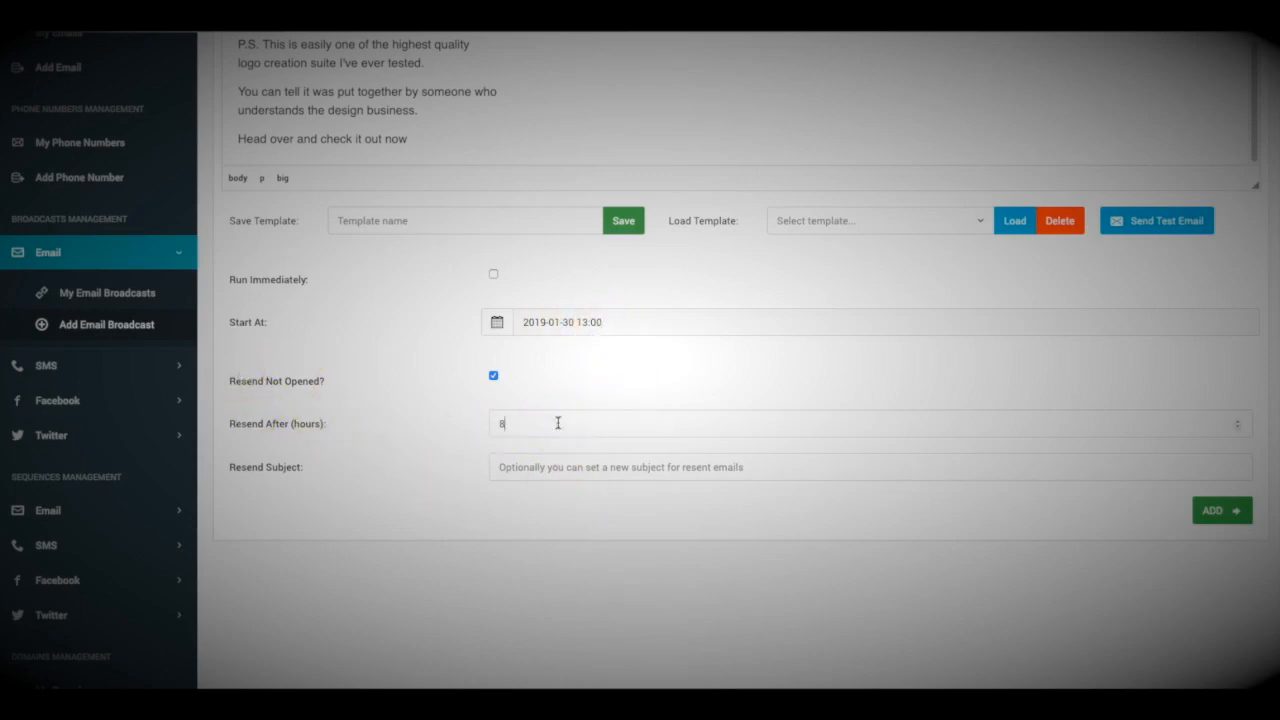
Enter 8 hours as the Resend After delay.
{"action": "left_click", "coordinate": [563, 510]}
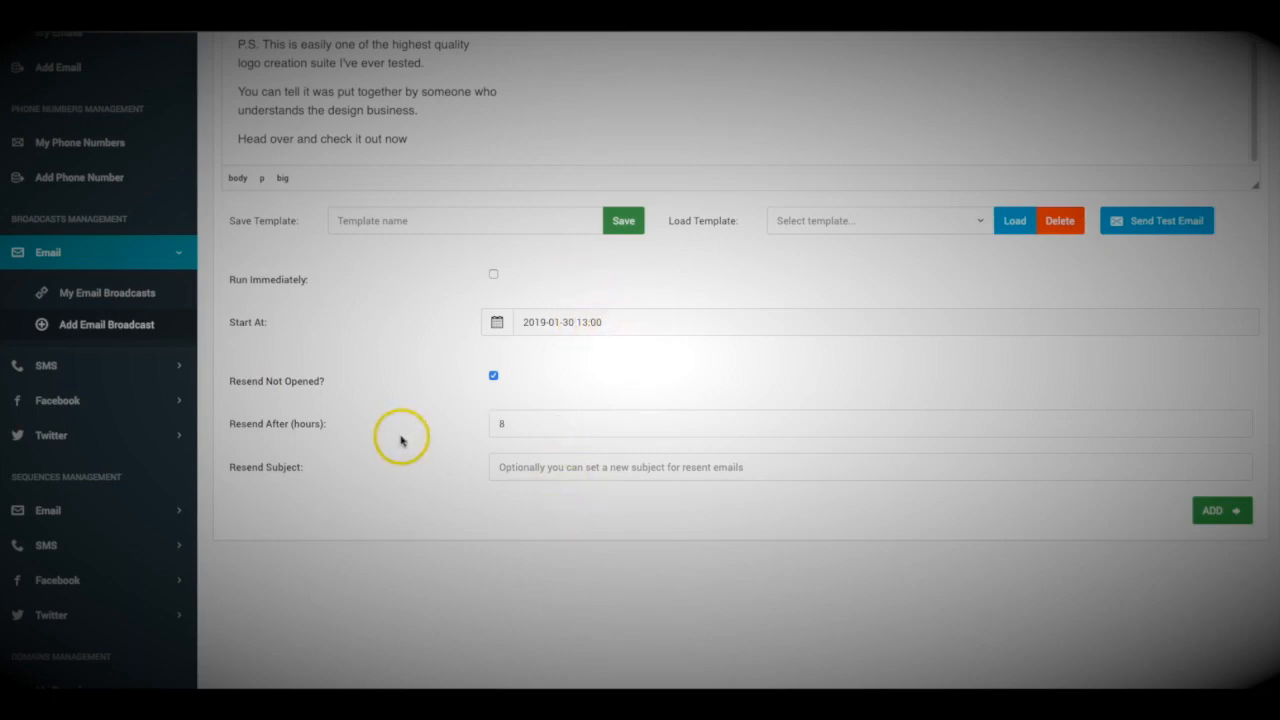
{"action": "scroll", "coordinate": [401, 439], "scroll_direction": "up", "scroll_amount": 1}
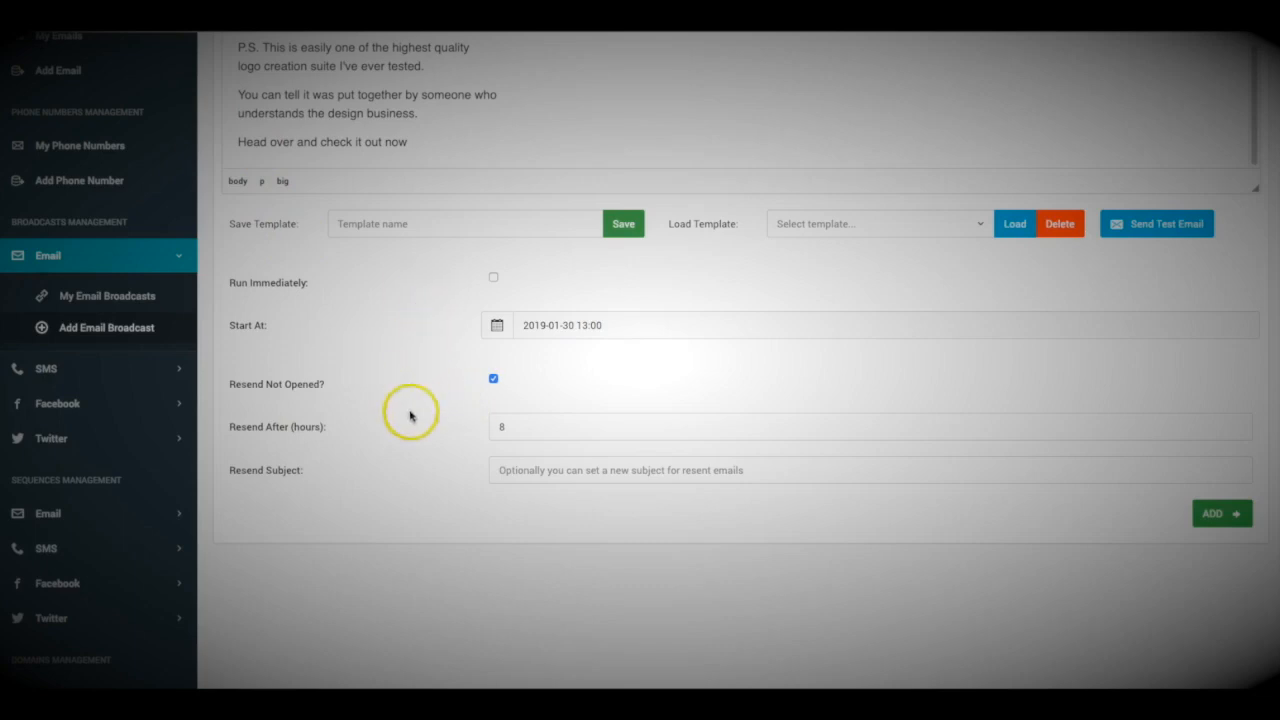
{"action": "scroll", "coordinate": [415, 393], "scroll_direction": "up", "scroll_amount": 1}
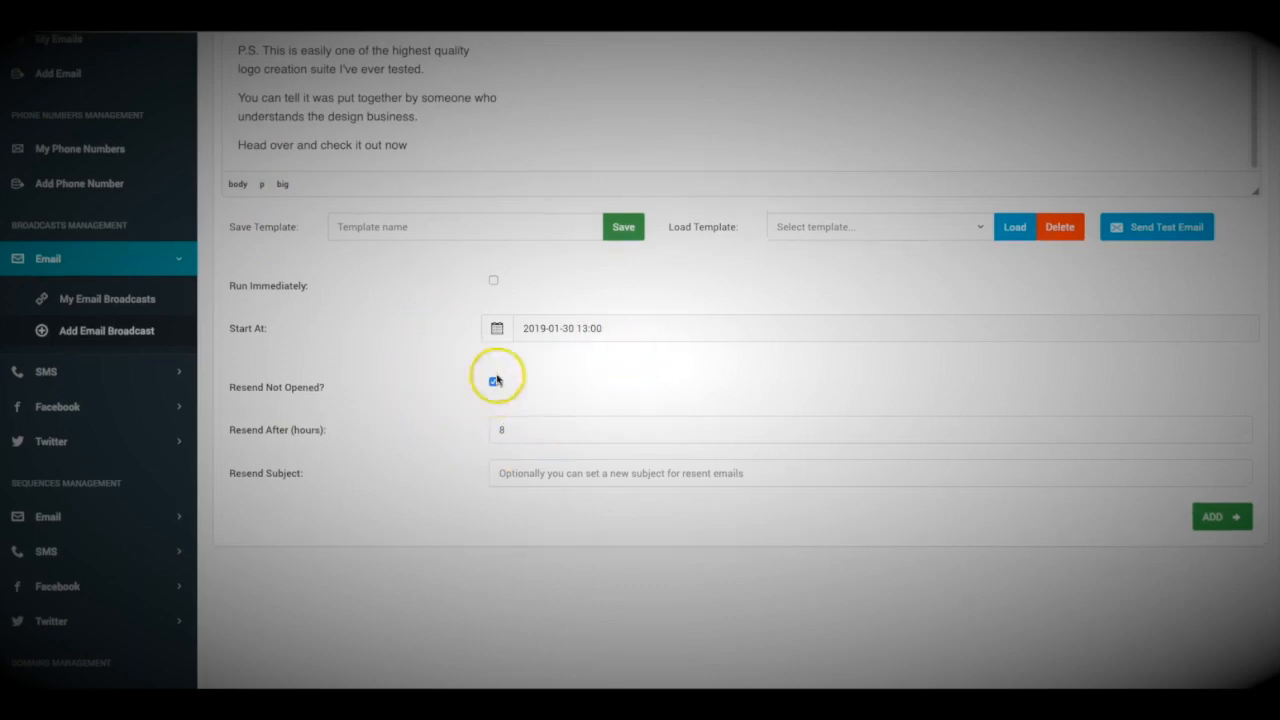
Set the resend subject to 'Cool New Software for Sale'.
{"action": "left_click", "coordinate": [563, 476]}
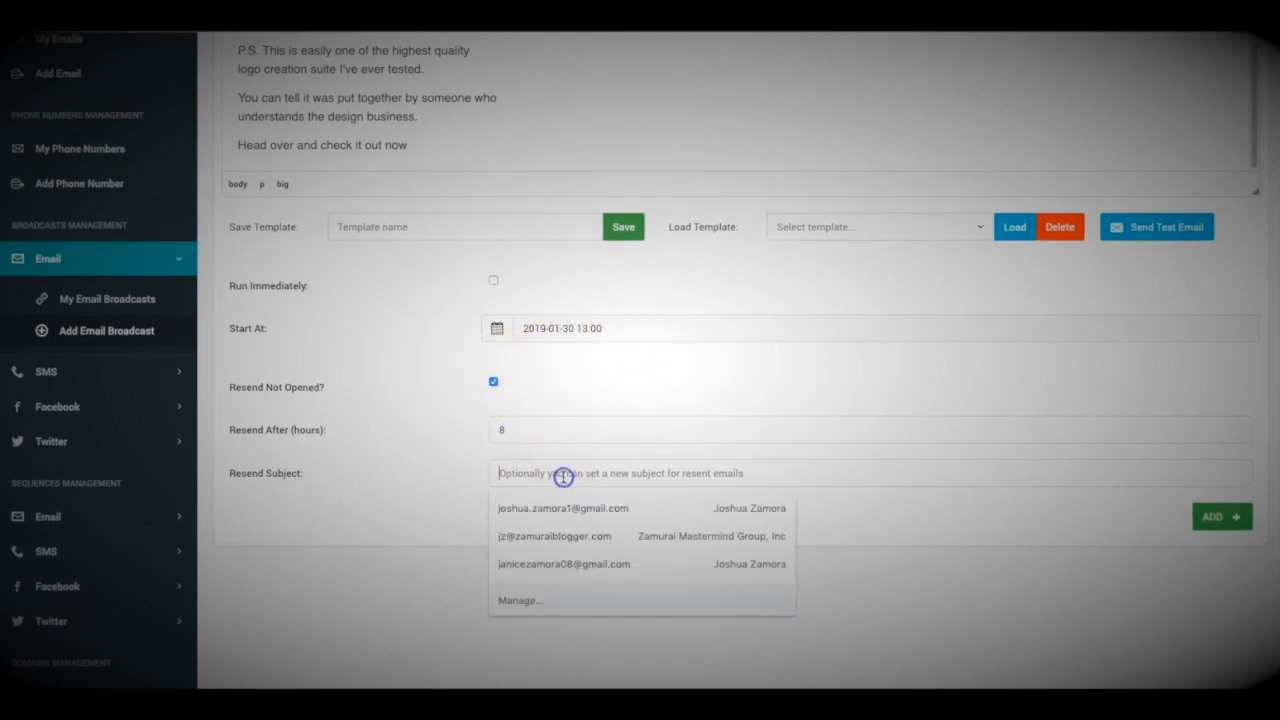
{"action": "scroll", "coordinate": [414, 449], "scroll_direction": "up", "scroll_amount": 5}
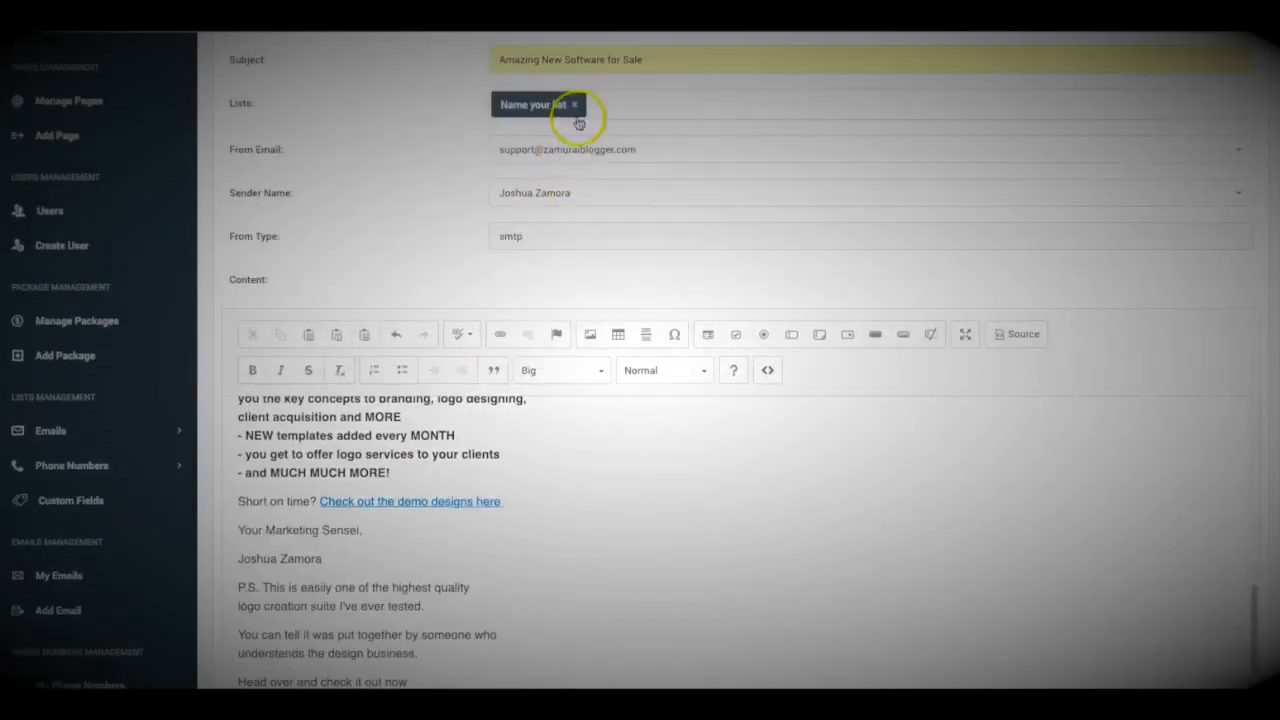
{"action": "scroll", "coordinate": [534, 386], "scroll_direction": "down", "scroll_amount": 5}
{"action": "left_click", "coordinate": [551, 487]}
{"action": "type", "text": "Amazing New Software for Sale"}
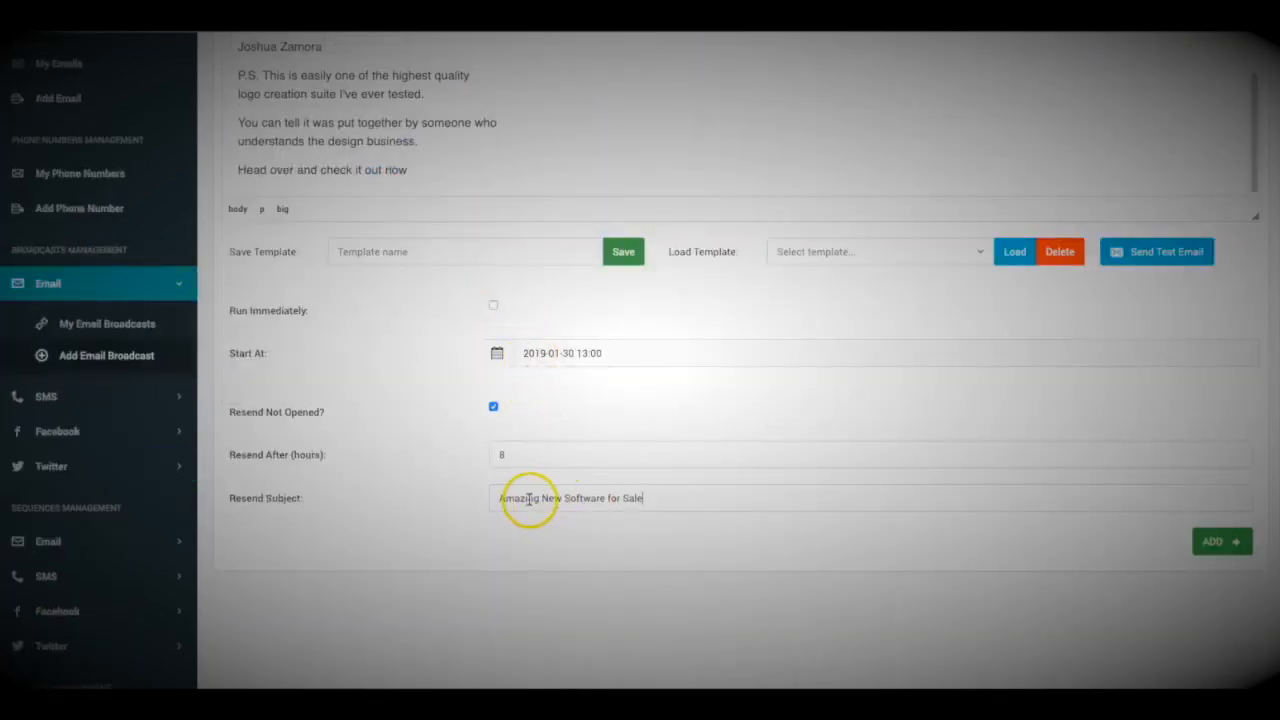
{"action": "type", "text": "Cool"}
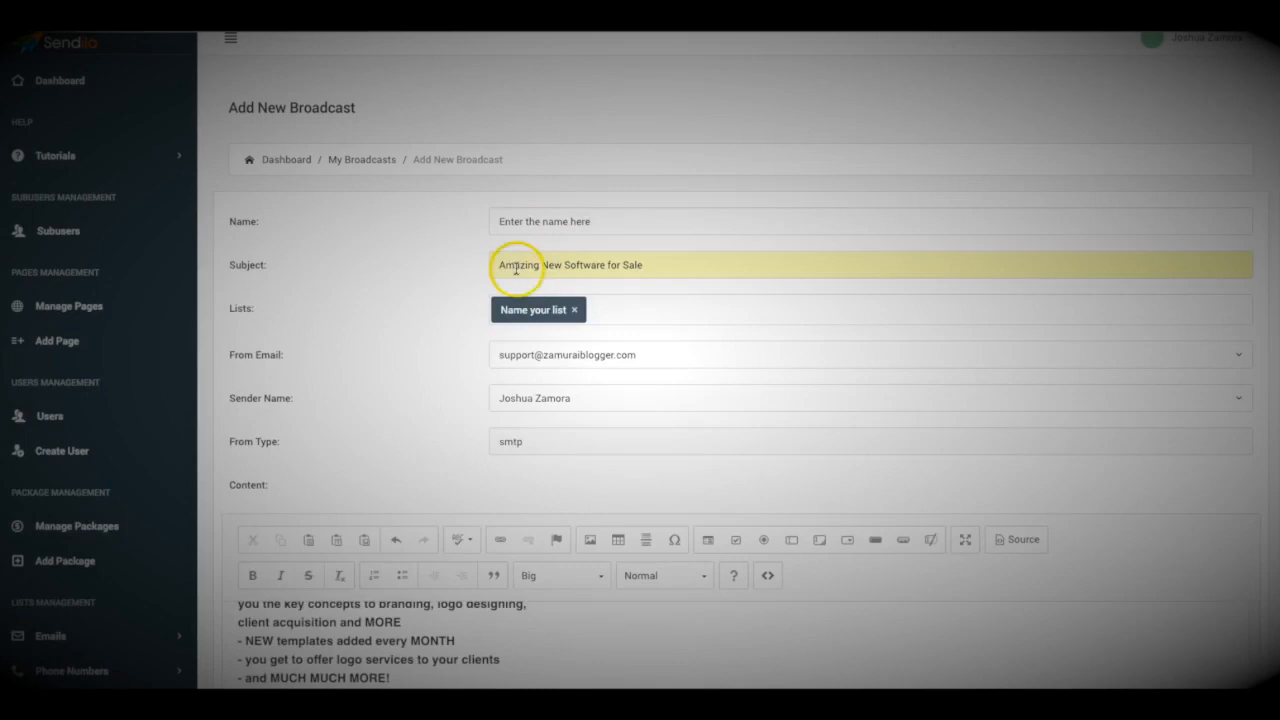
{"action": "scroll", "coordinate": [420, 290], "scroll_direction": "down", "scroll_amount": 10}
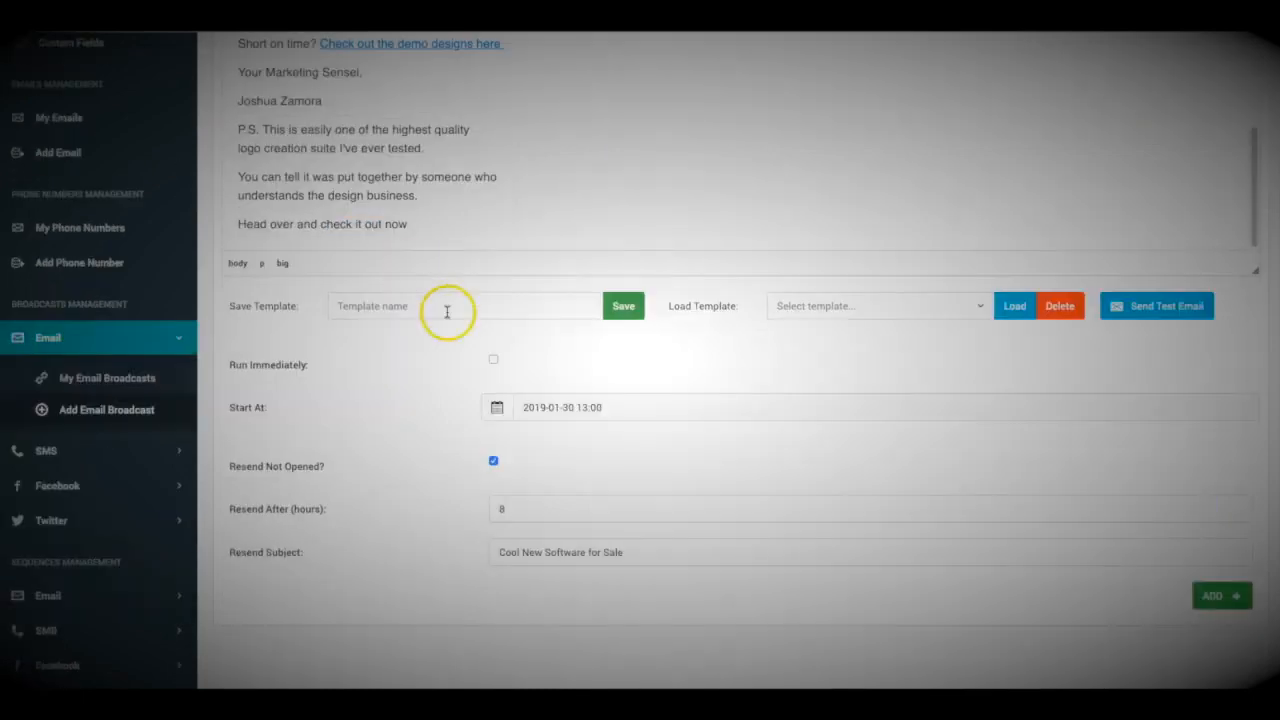
{"action": "scroll", "coordinate": [502, 393], "scroll_direction": "up", "scroll_amount": 1}
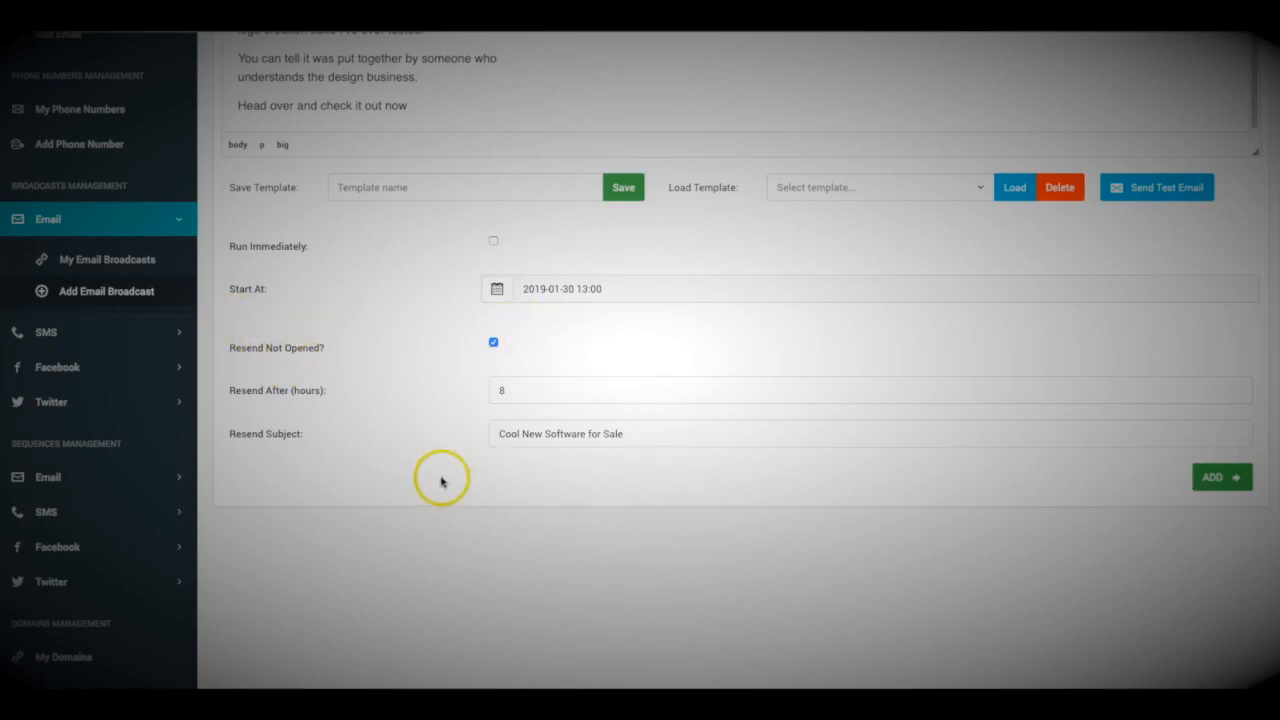
{"action": "scroll", "coordinate": [486, 486], "scroll_direction": "up", "scroll_amount": 3}
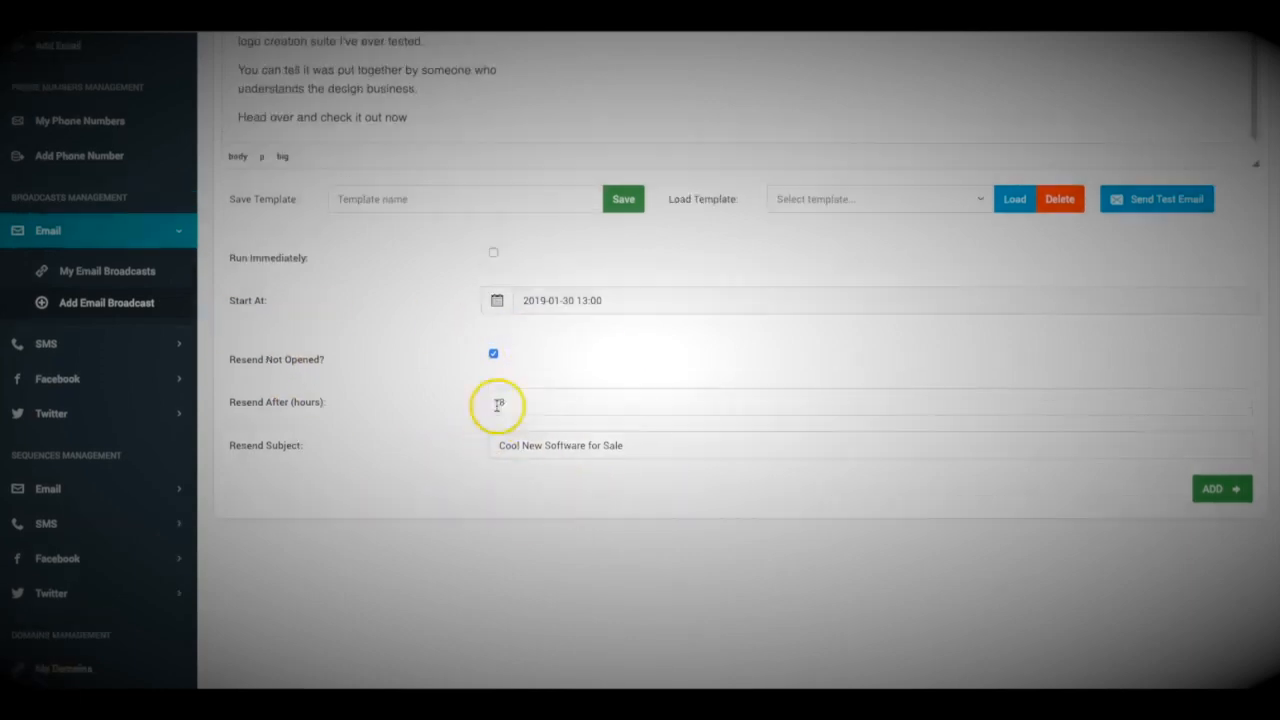
{"action": "scroll", "coordinate": [633, 449], "scroll_direction": "down", "scroll_amount": 3}
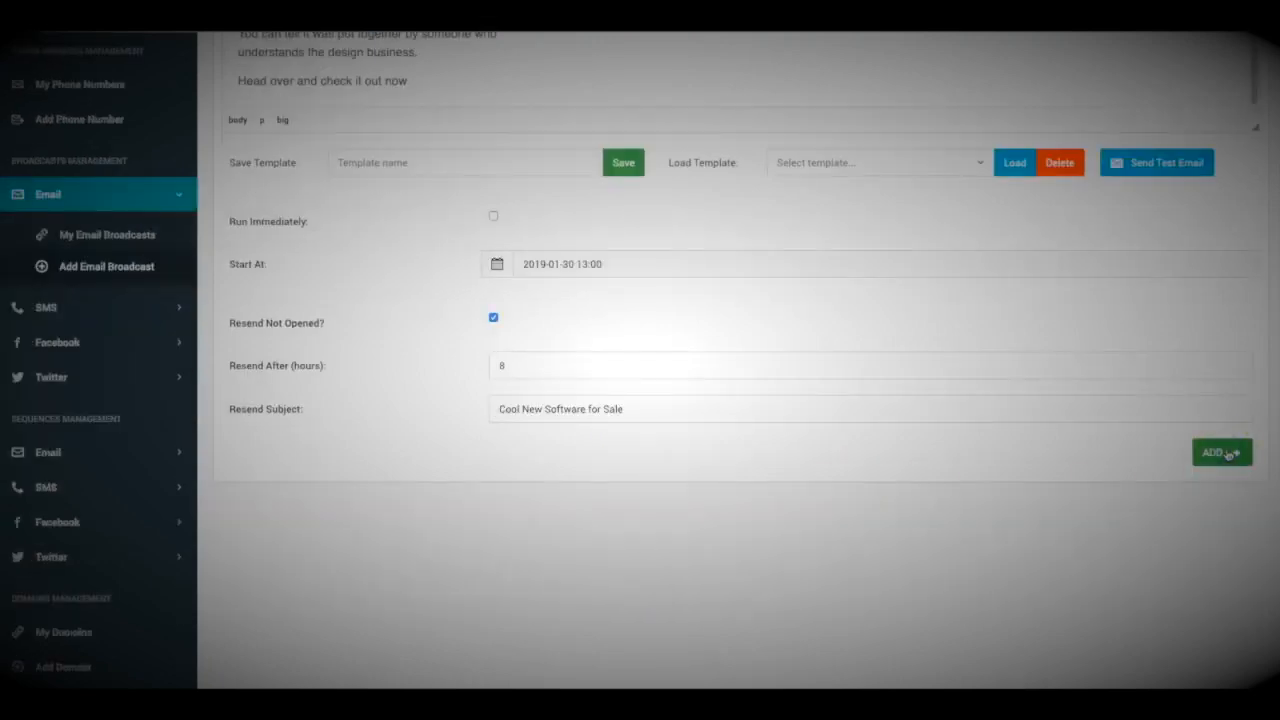
Add the scheduled broadcast and scroll down the Manage Broadcasts list.
{"action": "left_click", "coordinate": [1228, 454]}
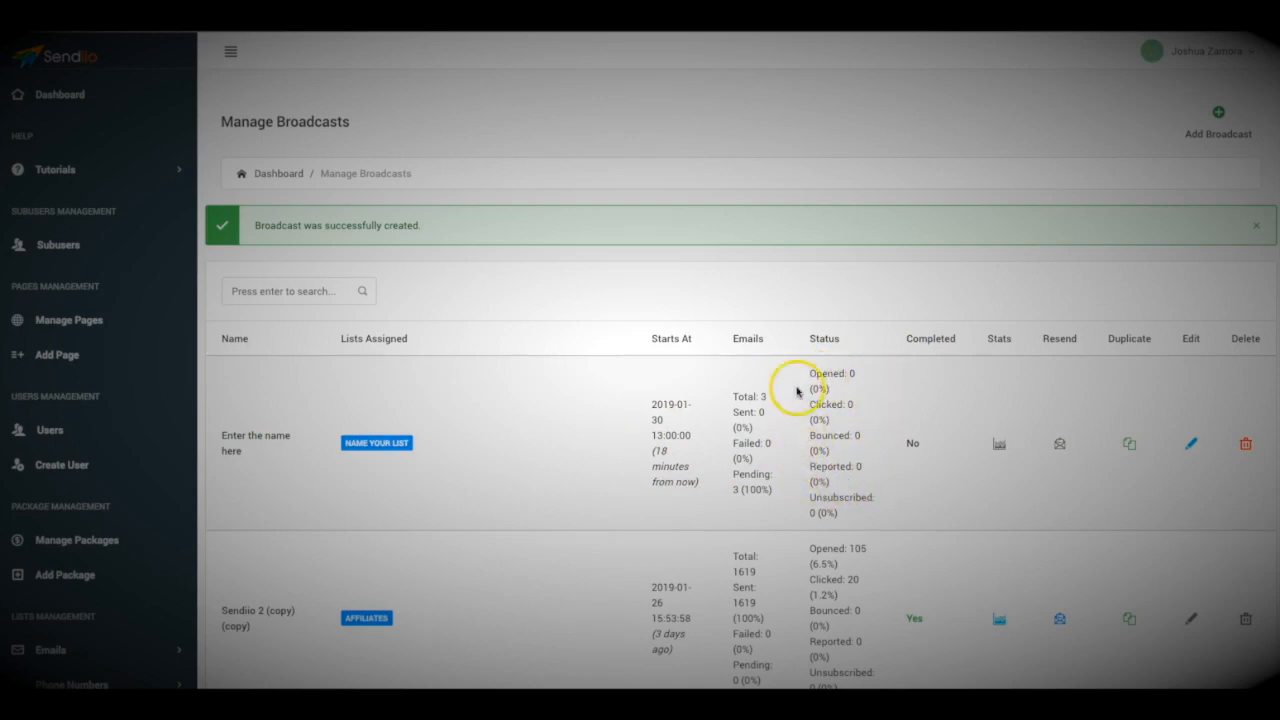
{"action": "scroll", "coordinate": [849, 451], "scroll_direction": "down", "scroll_amount": 3}
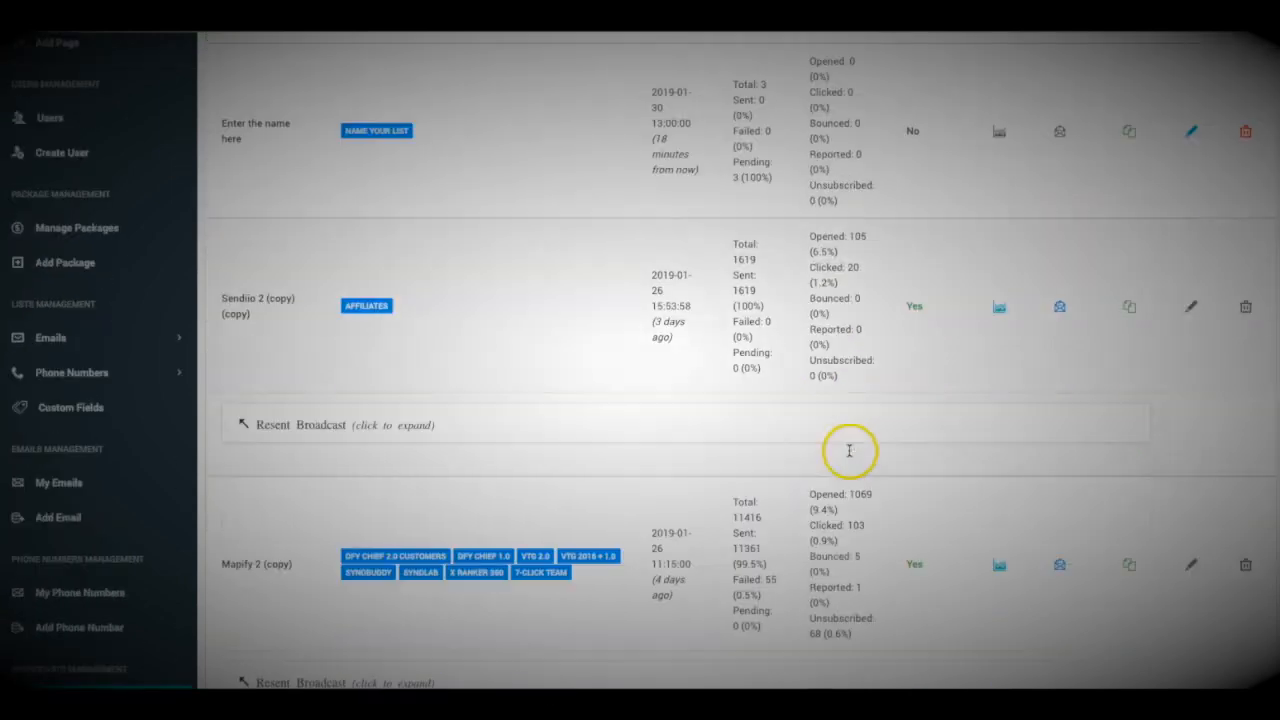
{"action": "scroll", "coordinate": [863, 371], "scroll_direction": "down", "scroll_amount": 1}
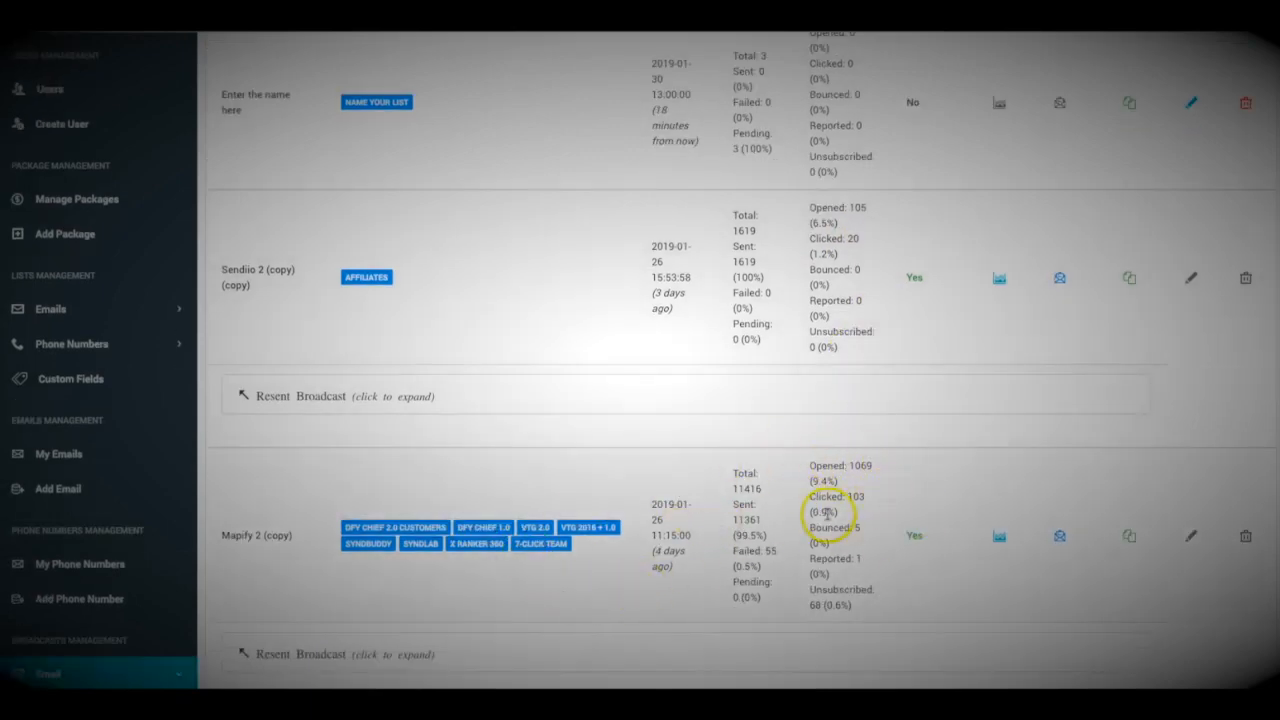
{"action": "scroll", "coordinate": [847, 508], "scroll_direction": "down", "scroll_amount": 2}
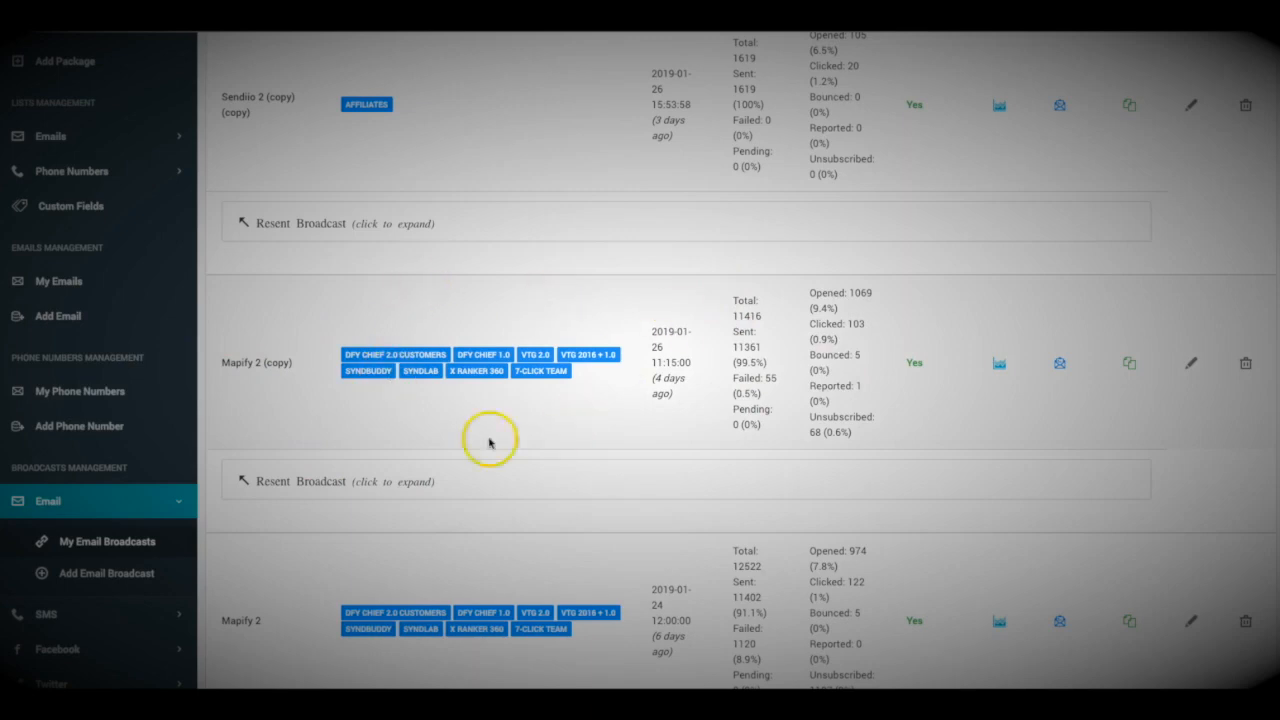
Expand Mapify 2 (copy)'s resent broadcast and its nested entry to review their stats.
{"action": "left_click", "coordinate": [320, 484]}
{"action": "scroll", "coordinate": [360, 456], "scroll_direction": "down", "scroll_amount": 1}
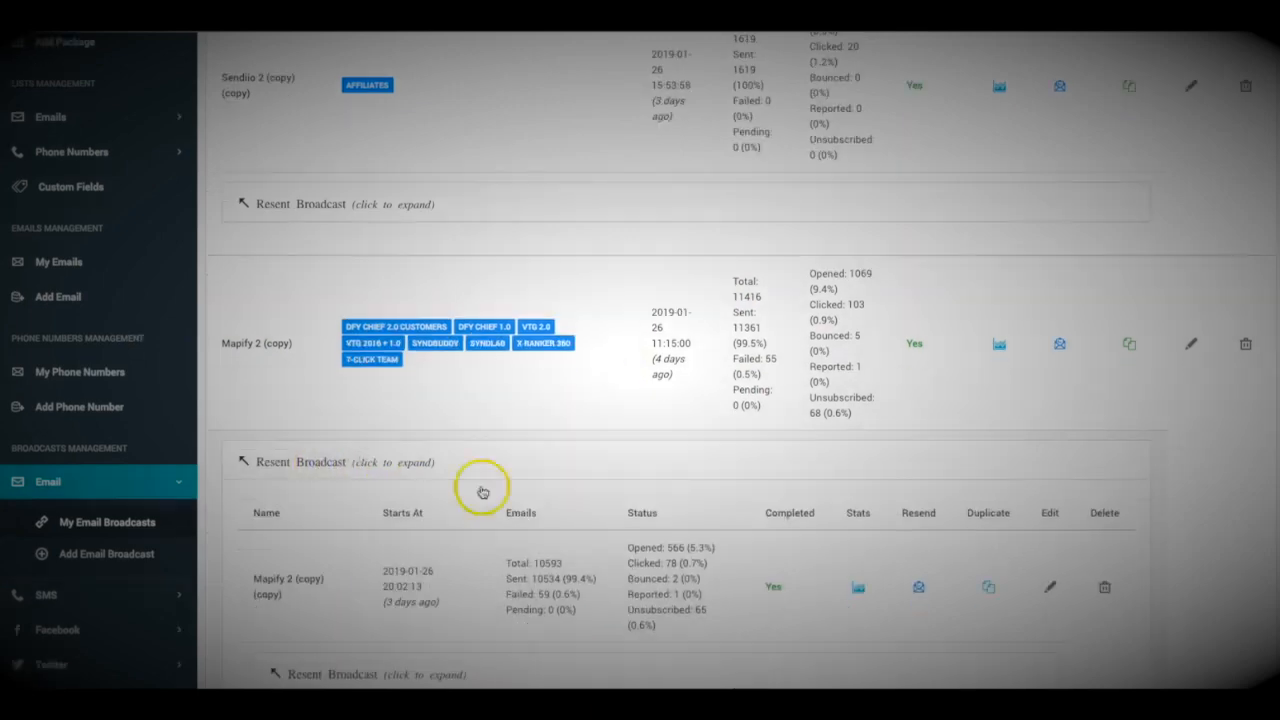
{"action": "scroll", "coordinate": [479, 547], "scroll_direction": "down", "scroll_amount": 1}
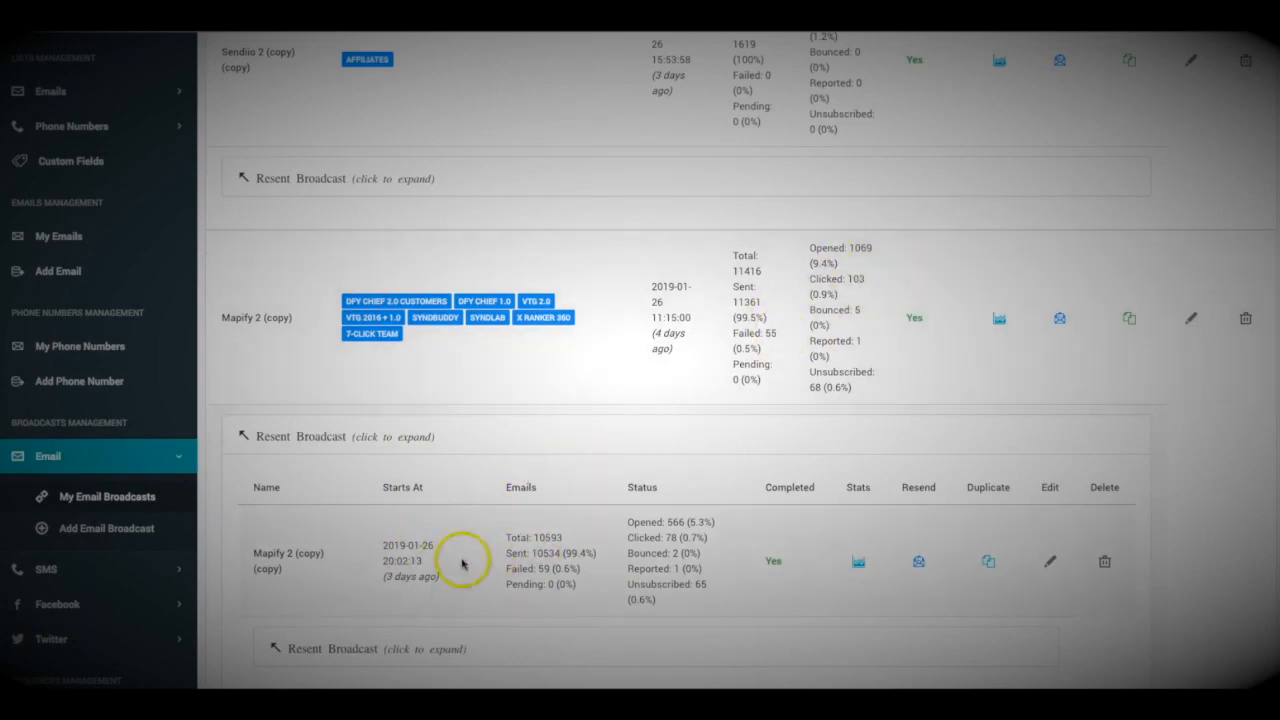
{"action": "scroll", "coordinate": [488, 495], "scroll_direction": "down", "scroll_amount": 3}
{"action": "left_click", "coordinate": [360, 489]}
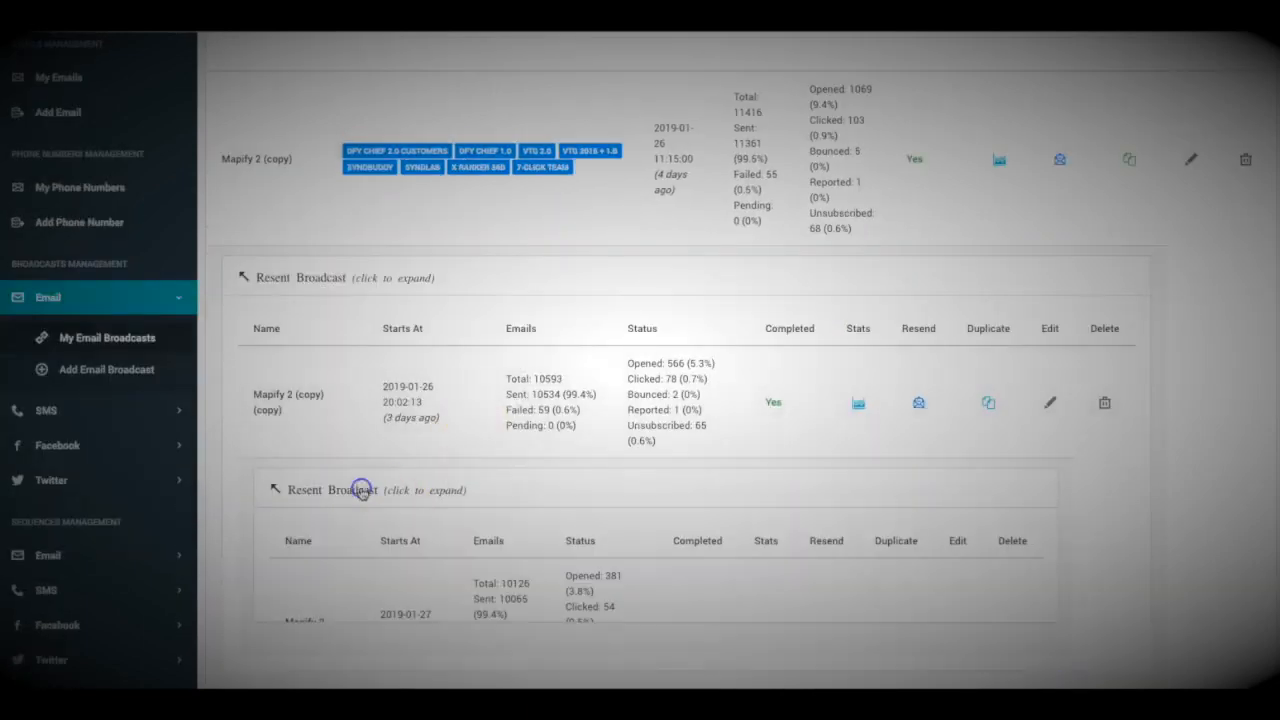
{"action": "scroll", "coordinate": [540, 500], "scroll_direction": "down", "scroll_amount": 1}
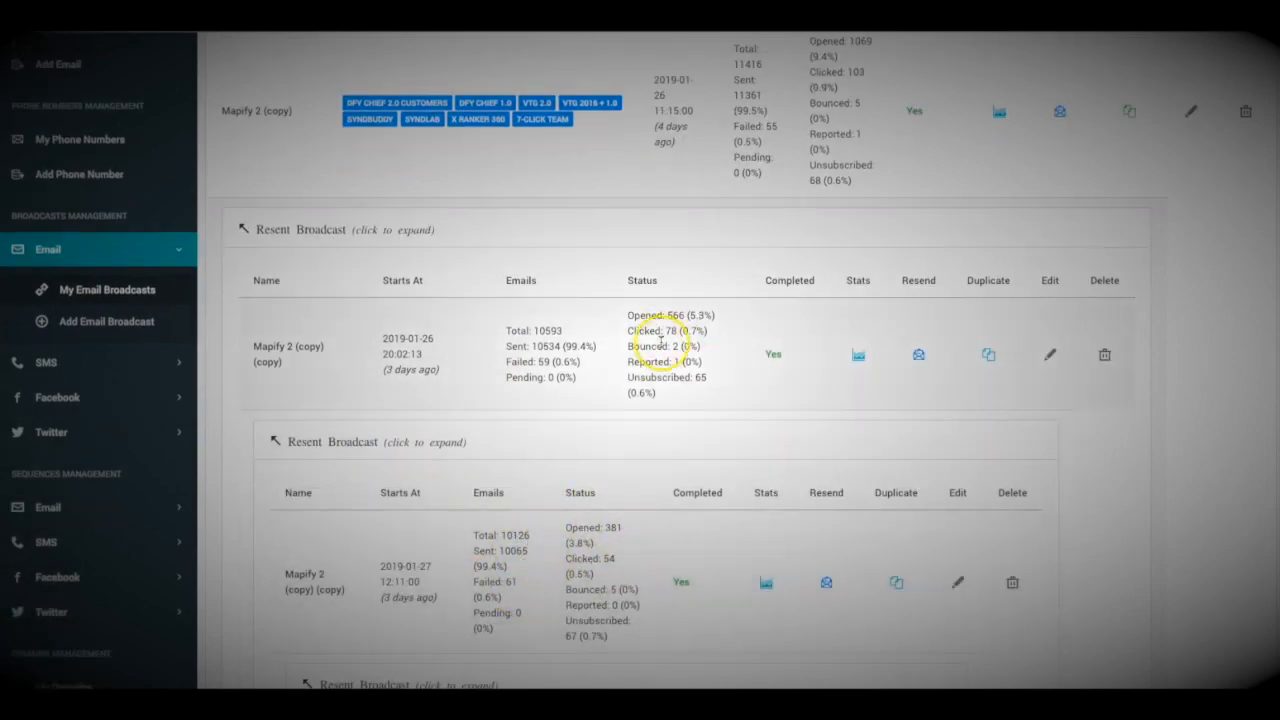
{"action": "scroll", "coordinate": [645, 340], "scroll_direction": "up", "scroll_amount": 5}
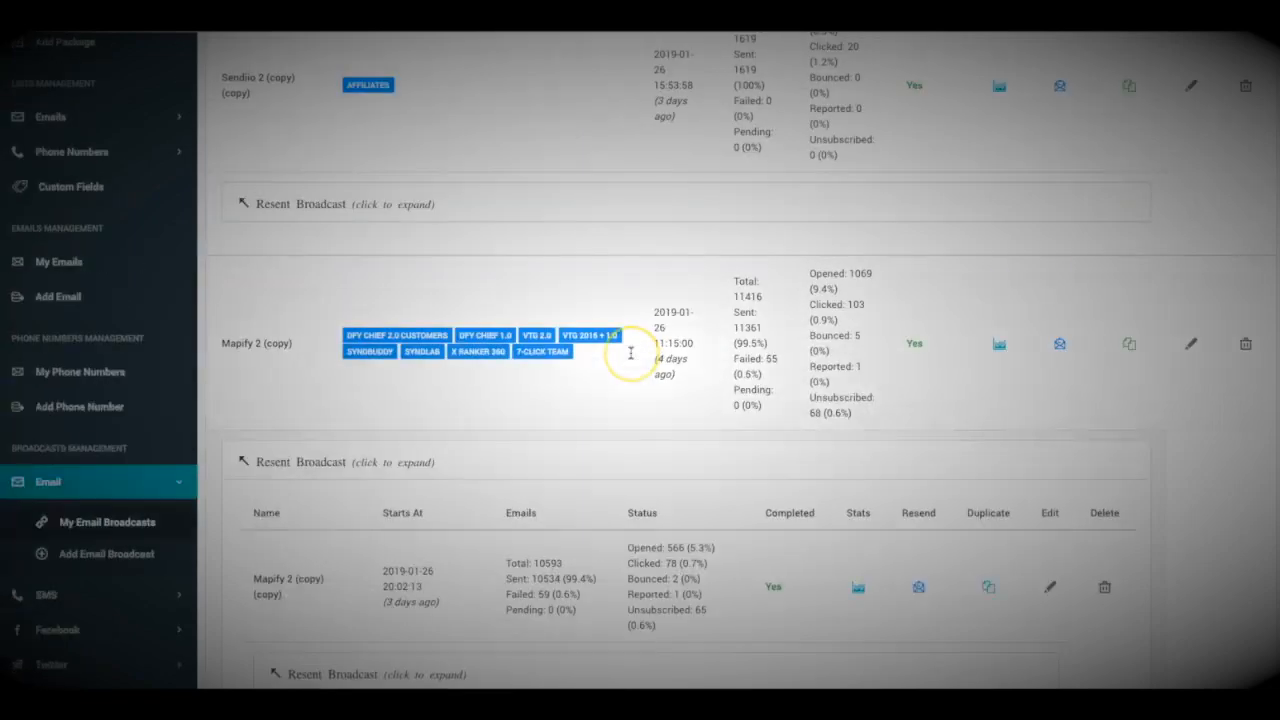
{"action": "scroll", "coordinate": [690, 280], "scroll_direction": "down", "scroll_amount": 3}
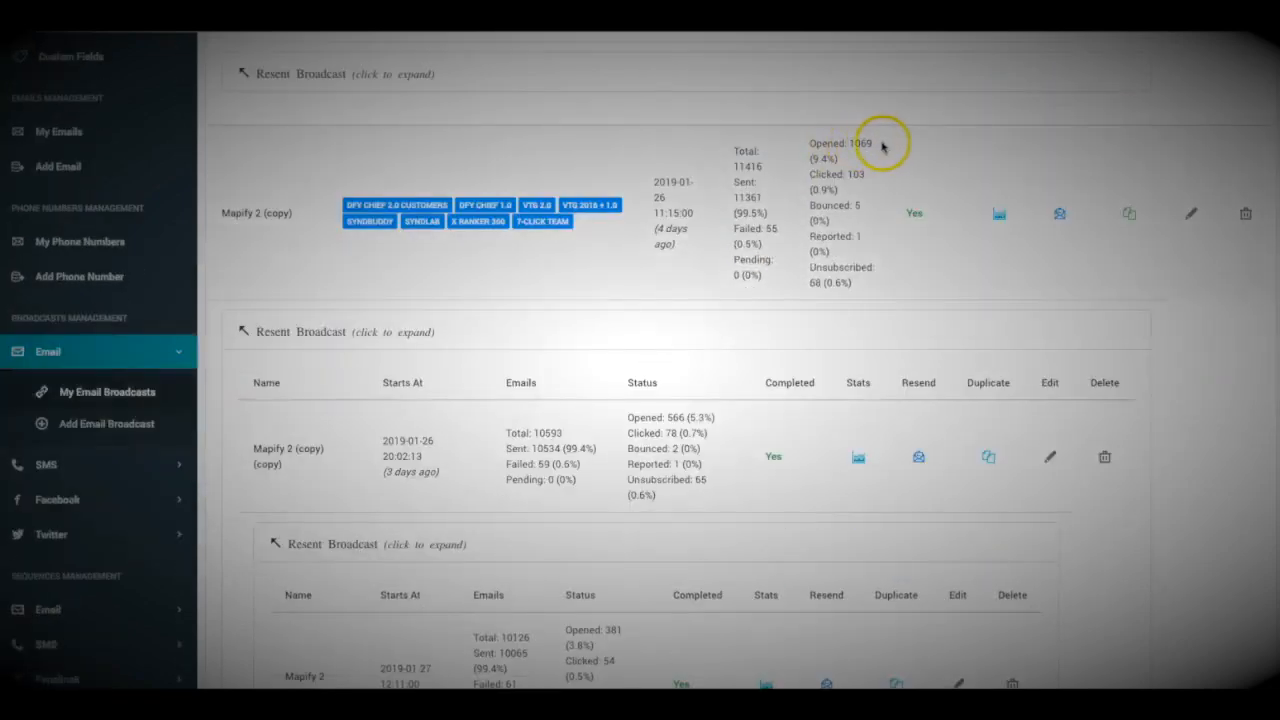
{"action": "scroll", "coordinate": [862, 145], "scroll_direction": "down", "scroll_amount": 2}
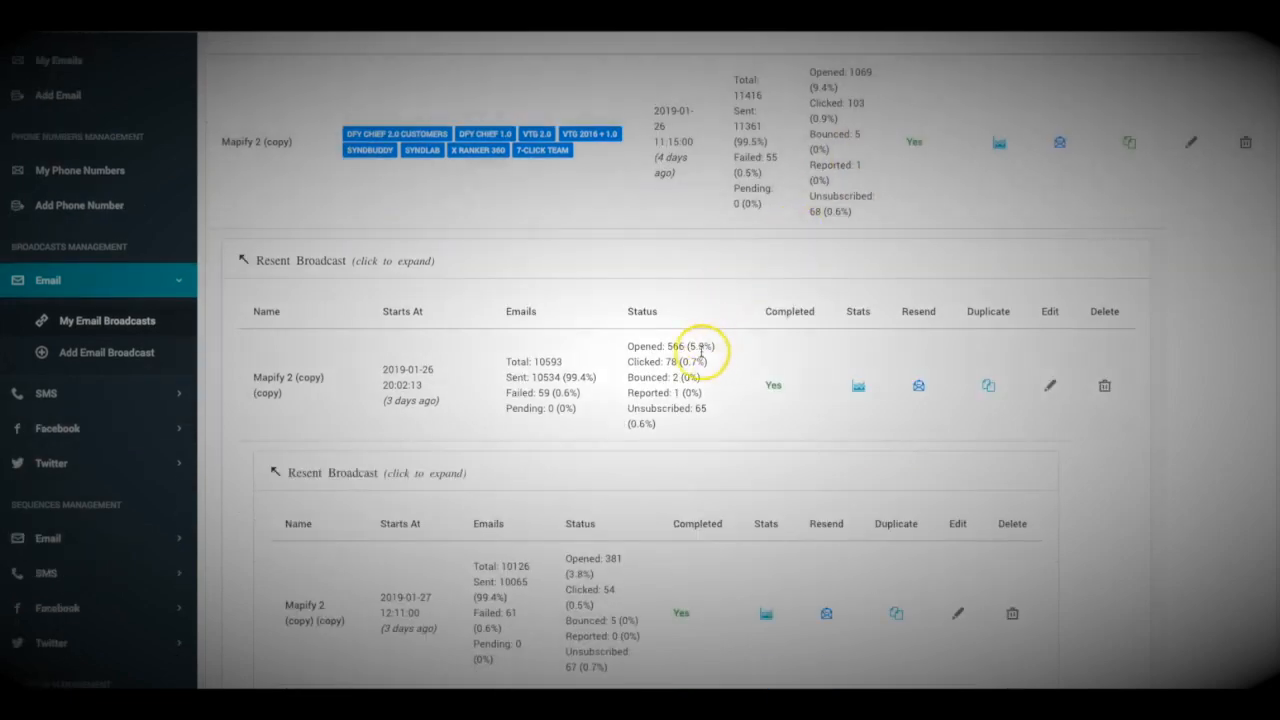
{"action": "scroll", "coordinate": [679, 345], "scroll_direction": "down", "scroll_amount": 1}
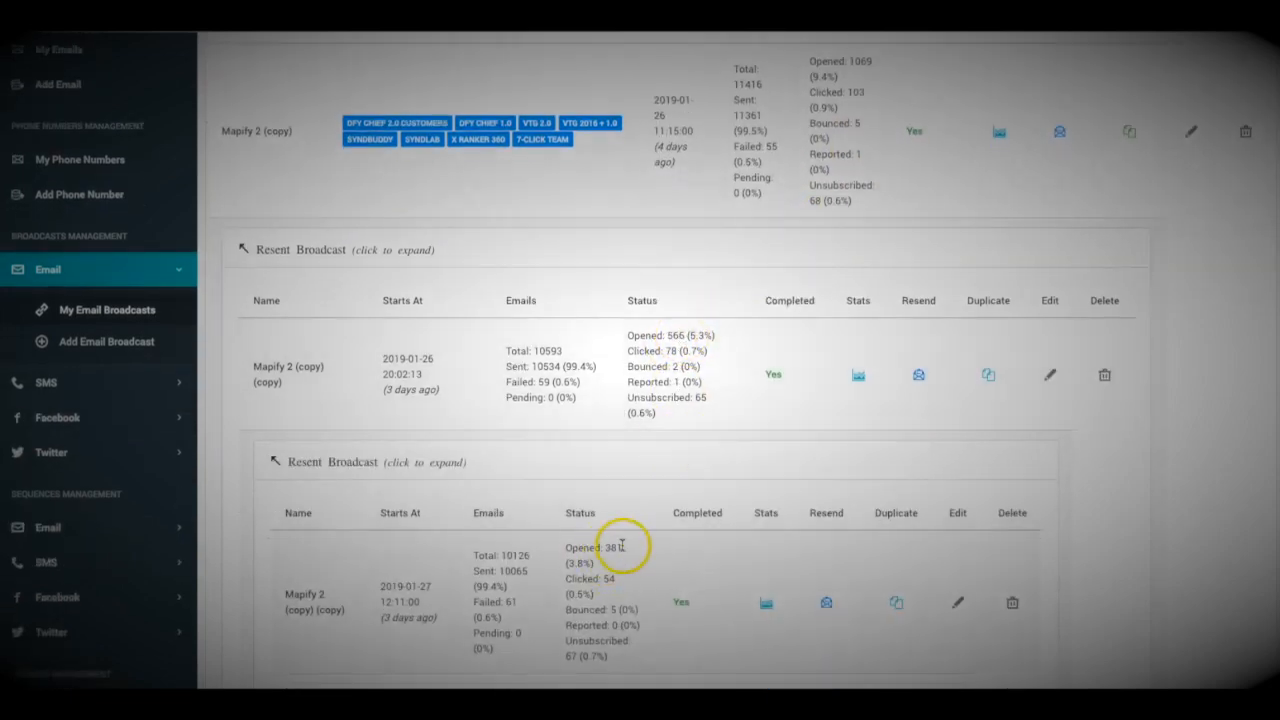
{"action": "scroll", "coordinate": [612, 547], "scroll_direction": "up", "scroll_amount": 1}
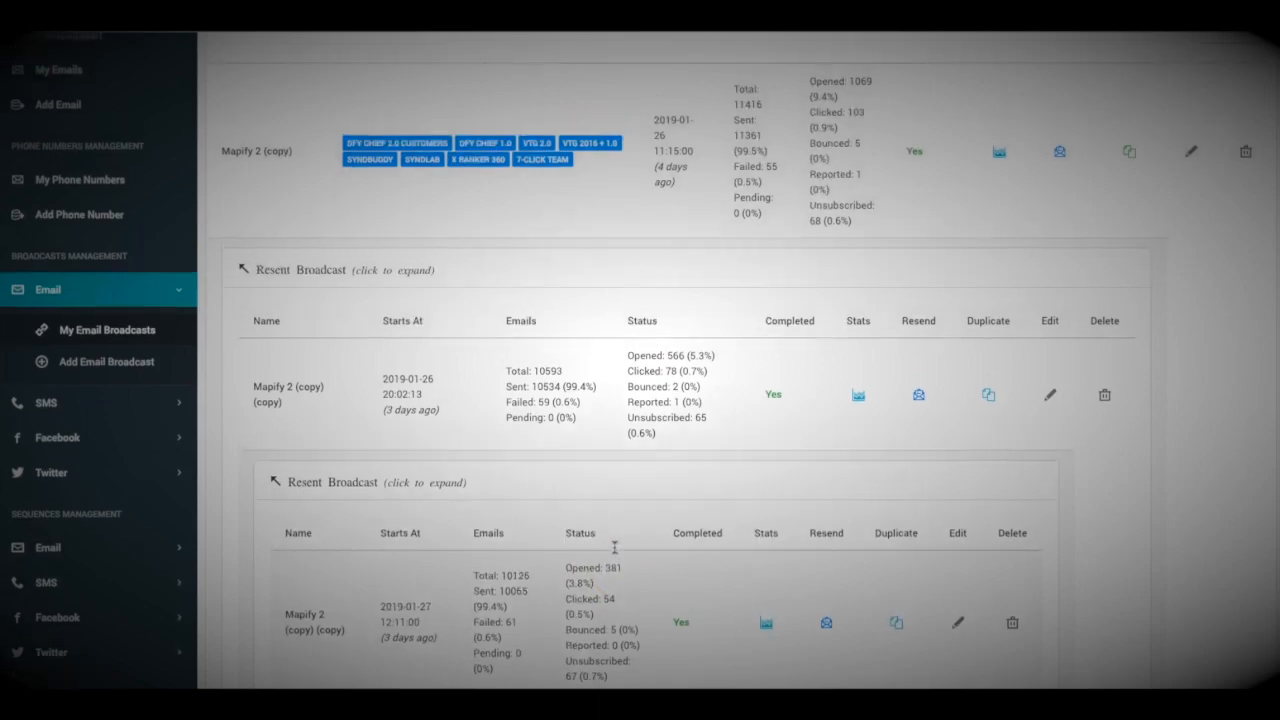
{"action": "scroll", "coordinate": [630, 532], "scroll_direction": "up", "scroll_amount": 5}
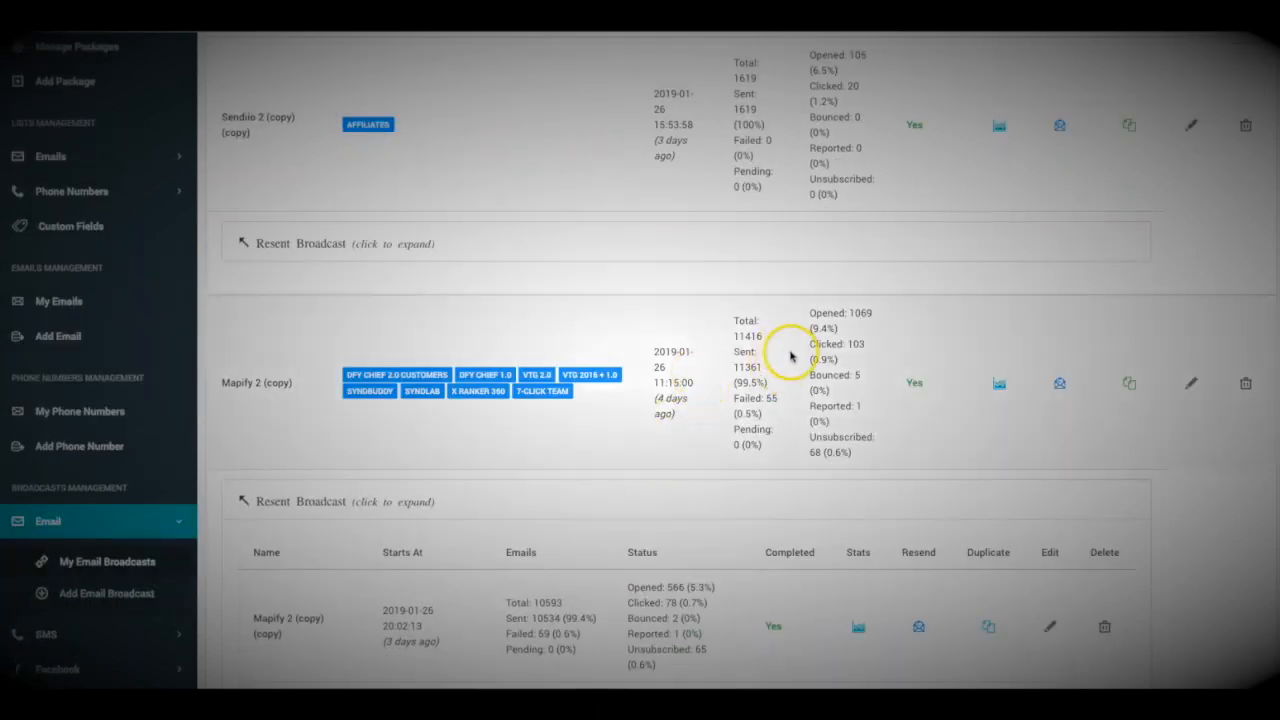
{"action": "scroll", "coordinate": [796, 358], "scroll_direction": "up", "scroll_amount": 1}
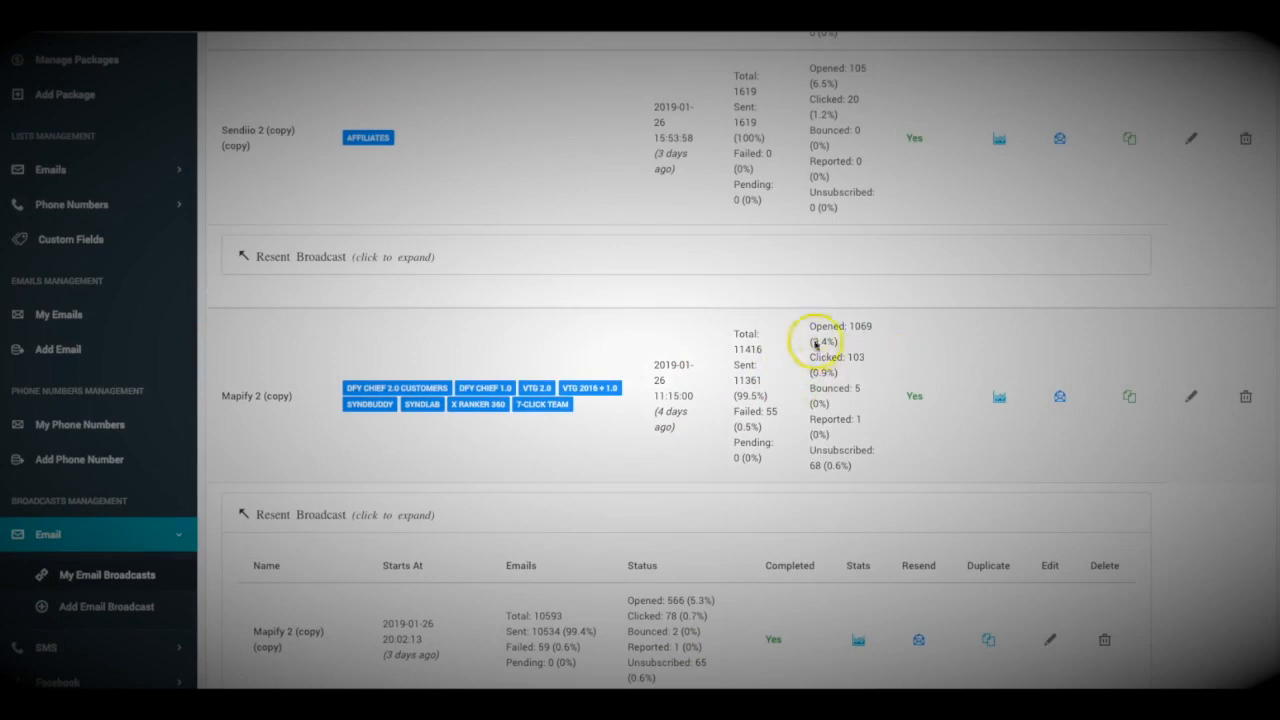
{"action": "scroll", "coordinate": [855, 377], "scroll_direction": "up", "scroll_amount": 1}
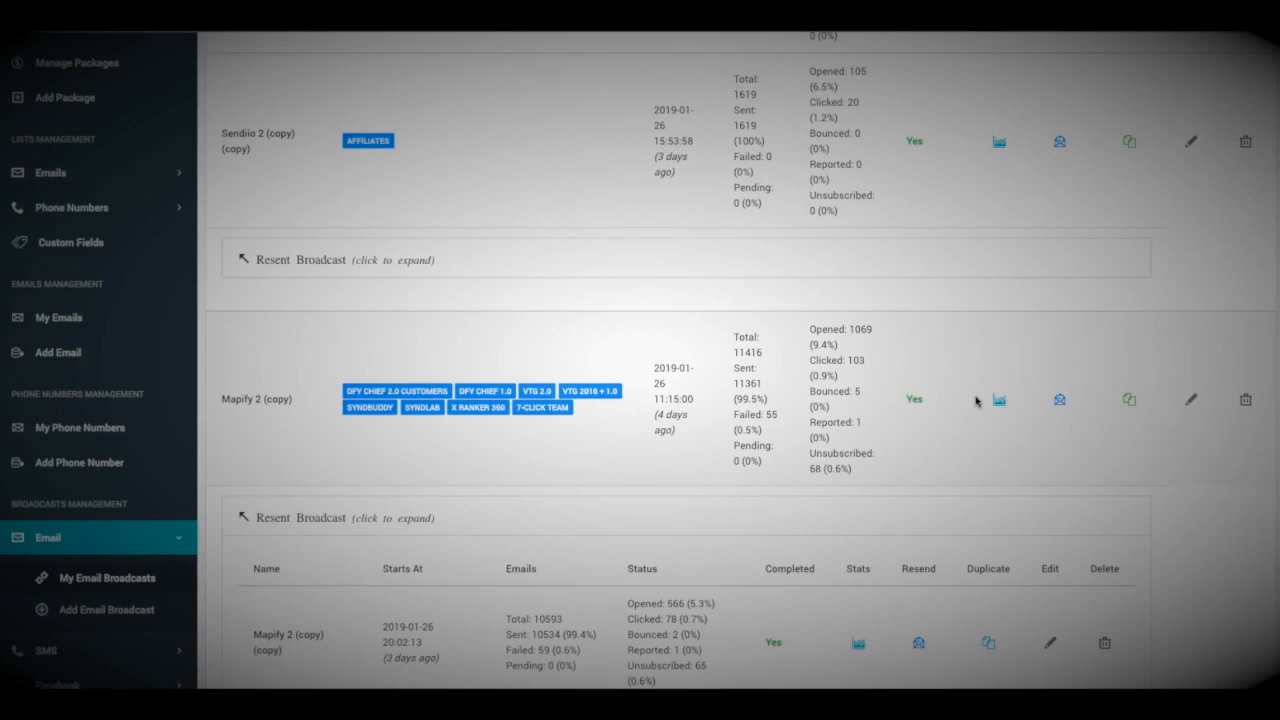
View the Mapify 2 (copy) statistics chart, then go back to the Dashboard.
{"action": "left_click", "coordinate": [976, 400]}
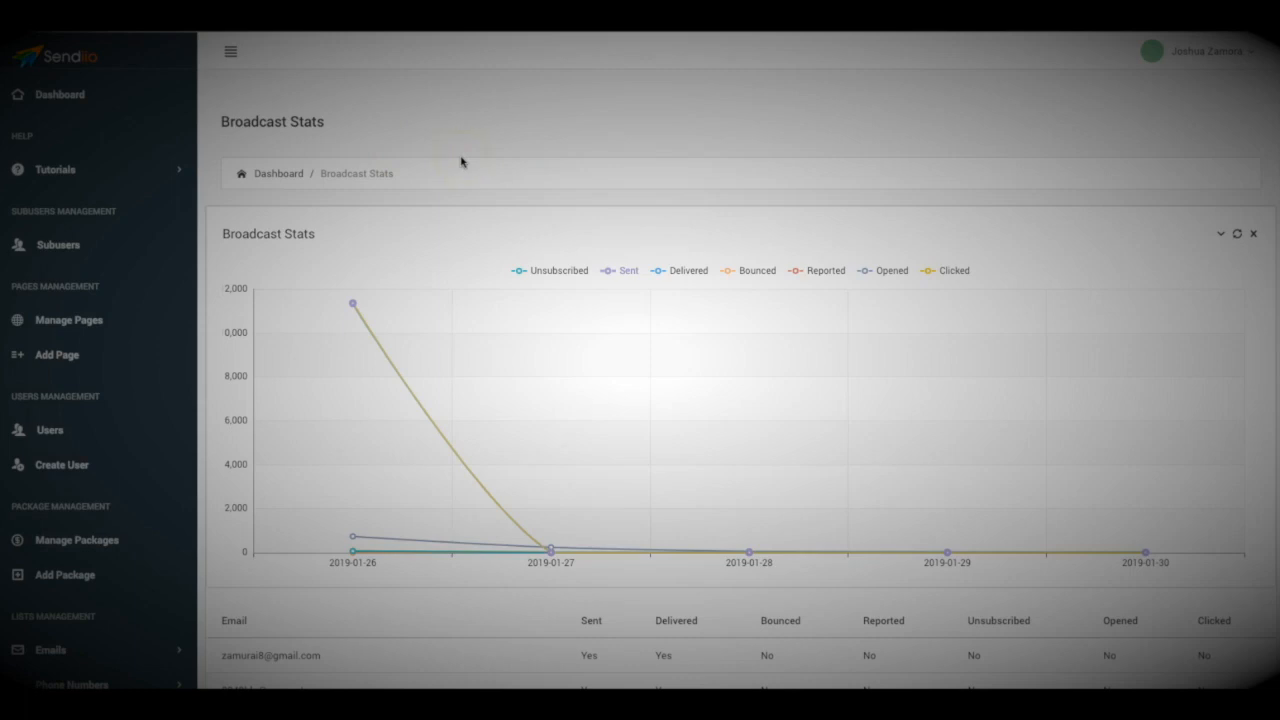
{"action": "left_click", "coordinate": [280, 174]}
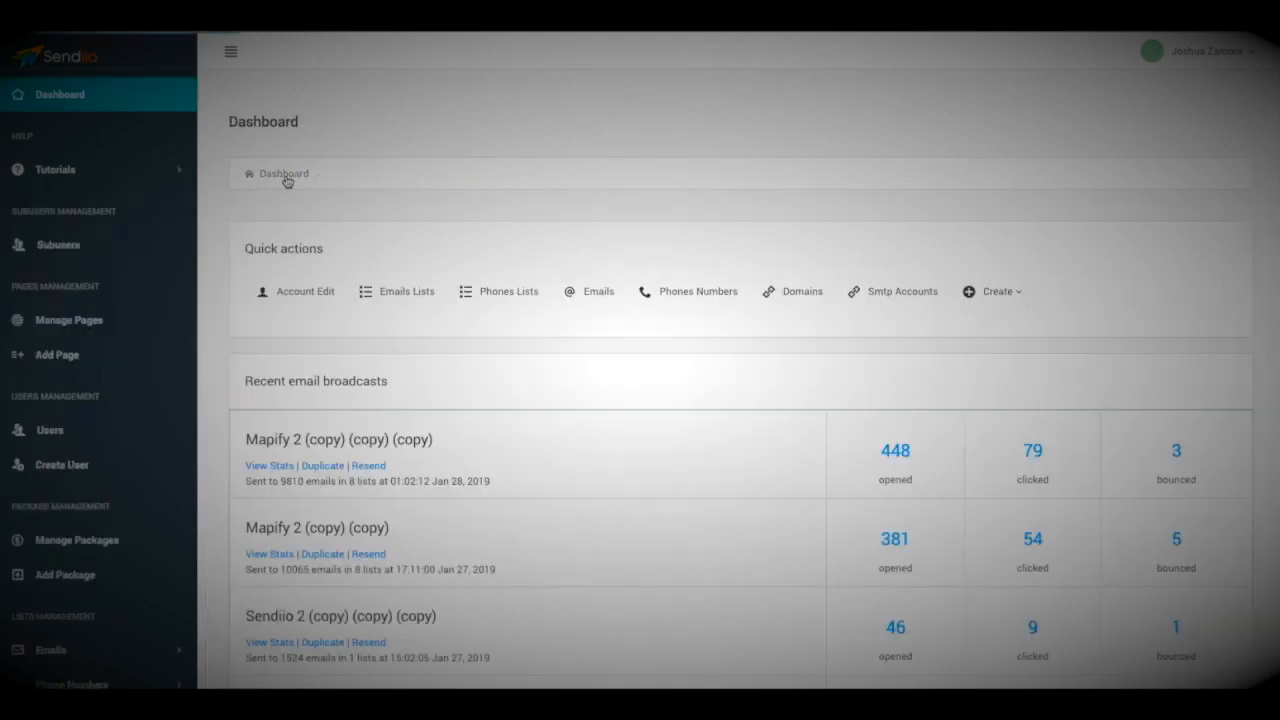
{"action": "scroll", "coordinate": [516, 463], "scroll_direction": "down", "scroll_amount": 1}
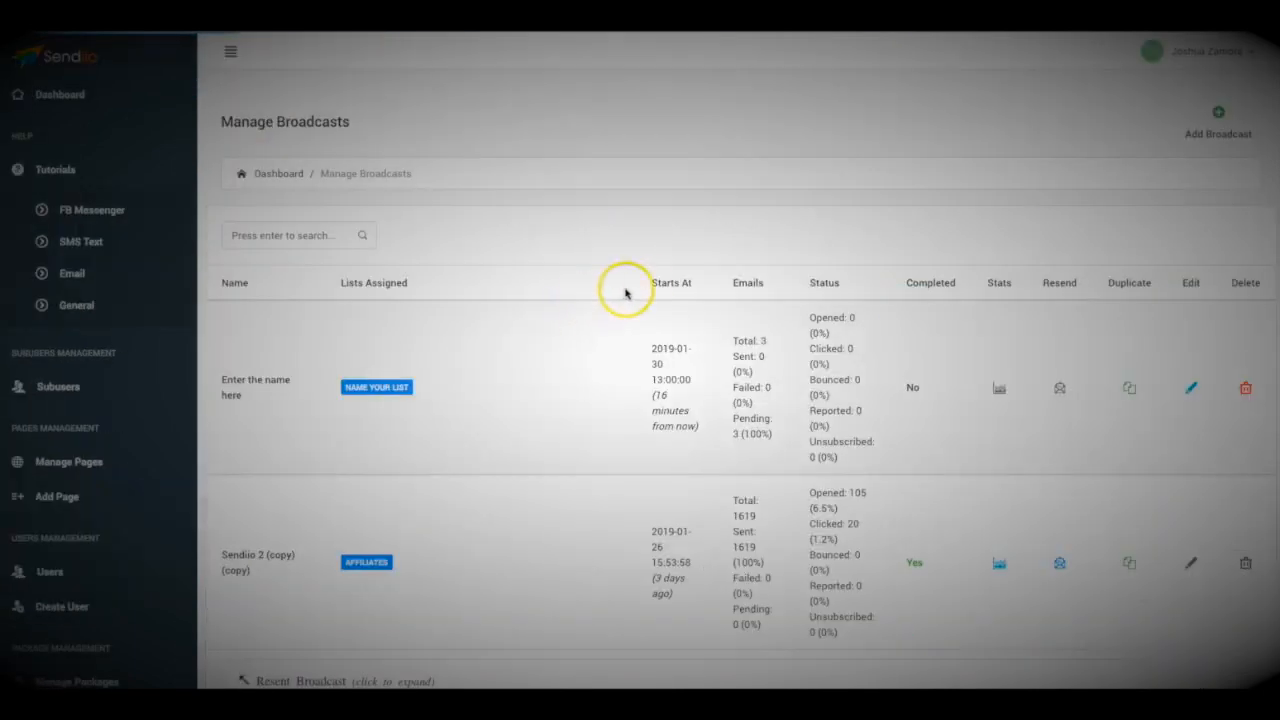
{"action": "scroll", "coordinate": [978, 389], "scroll_direction": "down", "scroll_amount": 1}
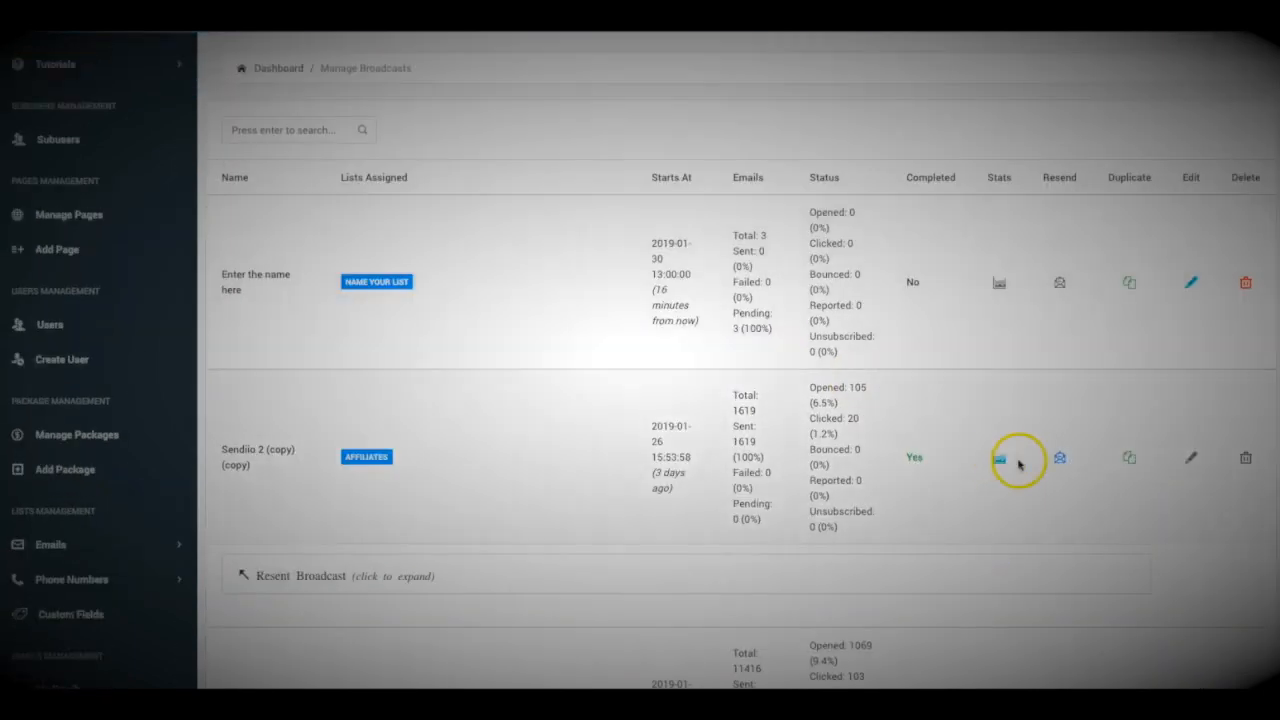
{"action": "scroll", "coordinate": [1017, 457], "scroll_direction": "down", "scroll_amount": 1}
{"action": "scroll", "coordinate": [1054, 385], "scroll_direction": "up", "scroll_amount": 1}
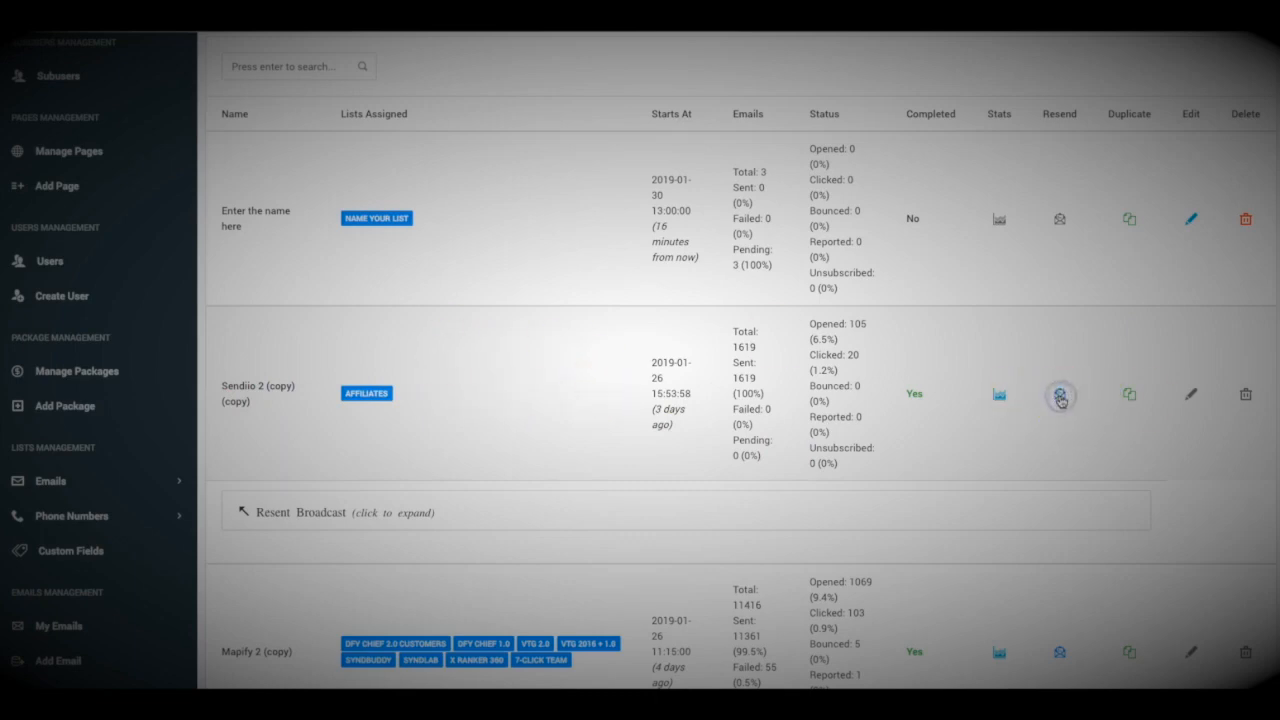
Start a resend of the Sendiio 2 (copy) broadcast and expand the SMS sequences menu.
{"action": "left_click", "coordinate": [1061, 399]}
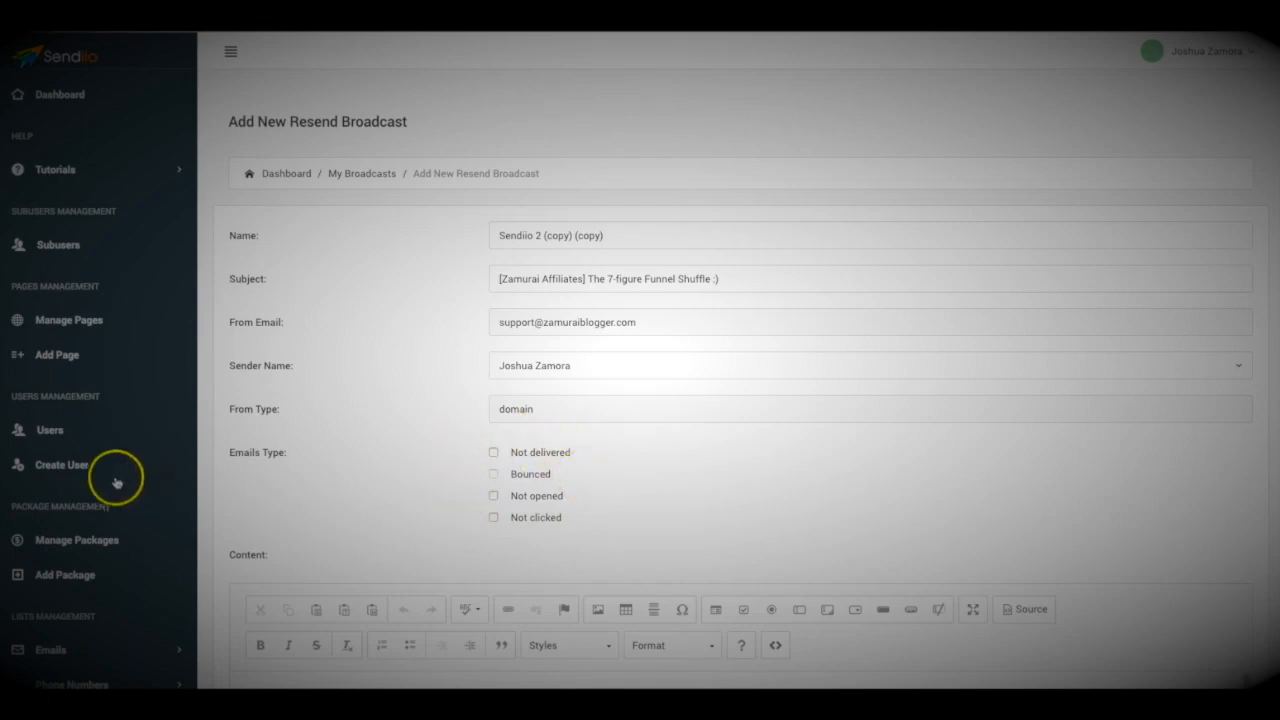
{"action": "scroll", "coordinate": [229, 371], "scroll_direction": "down", "scroll_amount": 5}
{"action": "scroll", "coordinate": [150, 420], "scroll_direction": "down", "scroll_amount": 2}
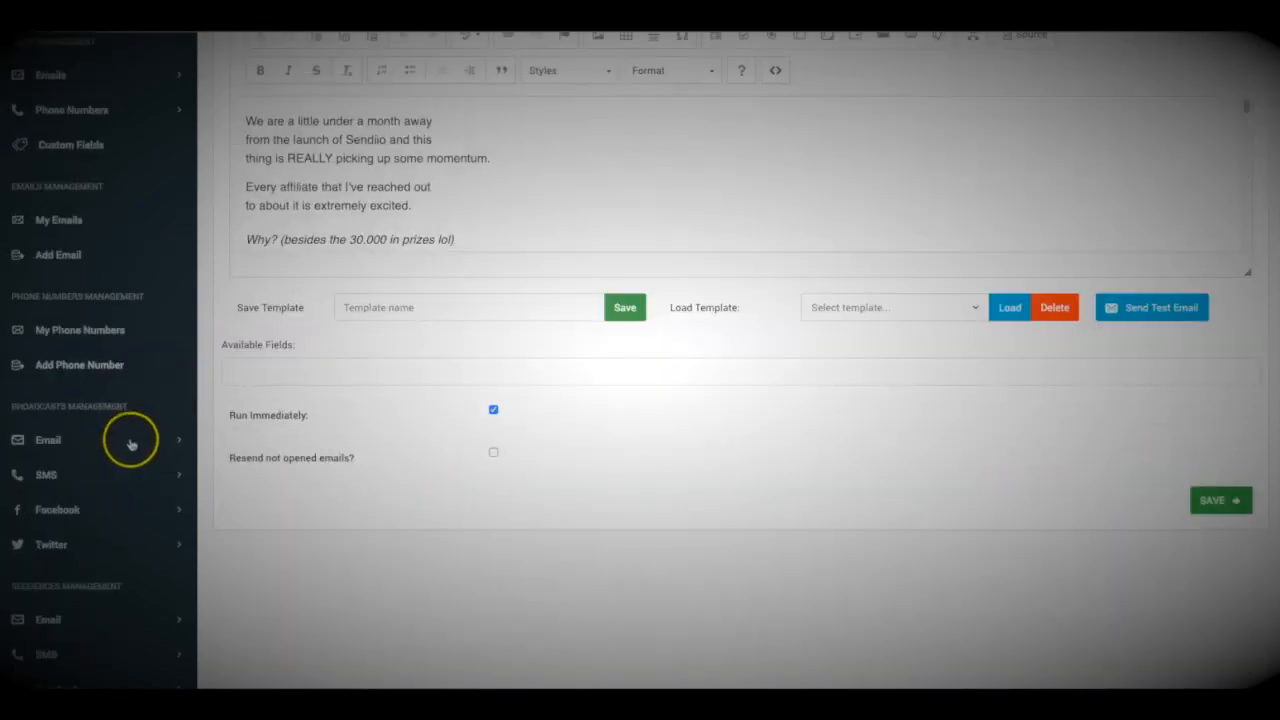
{"action": "scroll", "coordinate": [114, 449], "scroll_direction": "down", "scroll_amount": 1}
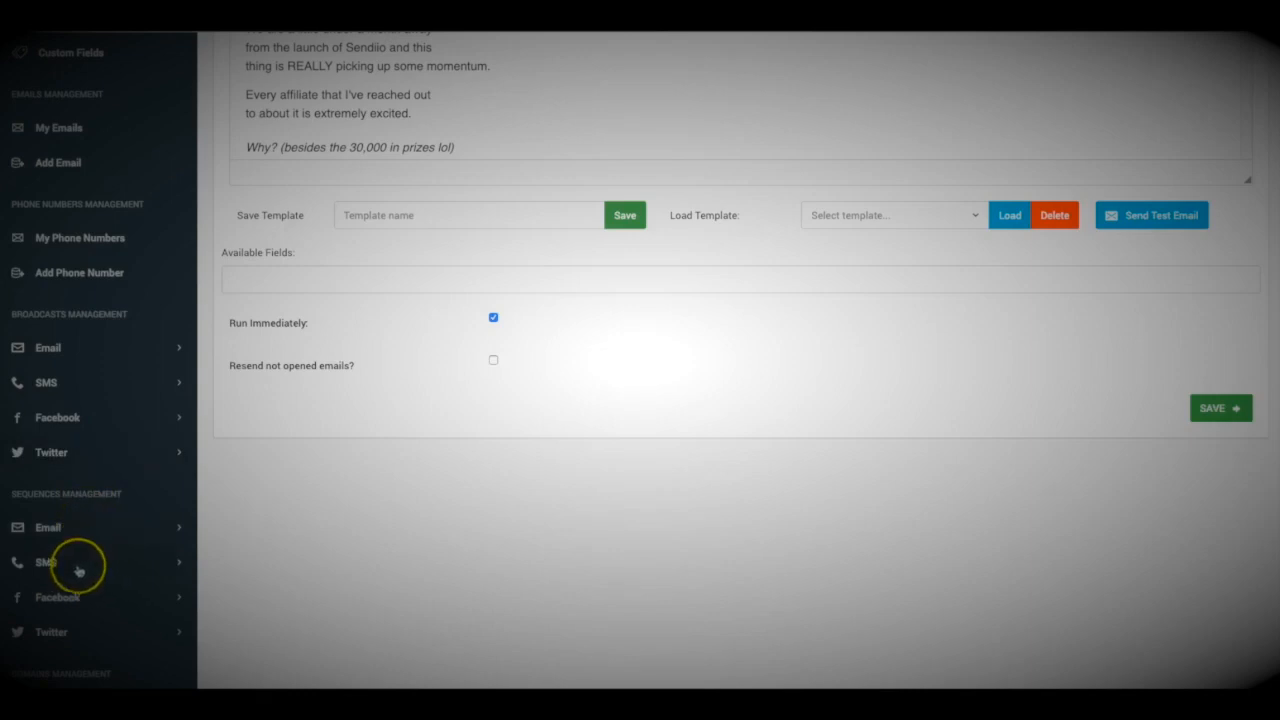
{"action": "left_click", "coordinate": [82, 562]}
Start a new email sequence and enter a name for it.
{"action": "left_click", "coordinate": [60, 528]}
{"action": "left_click", "coordinate": [104, 601]}
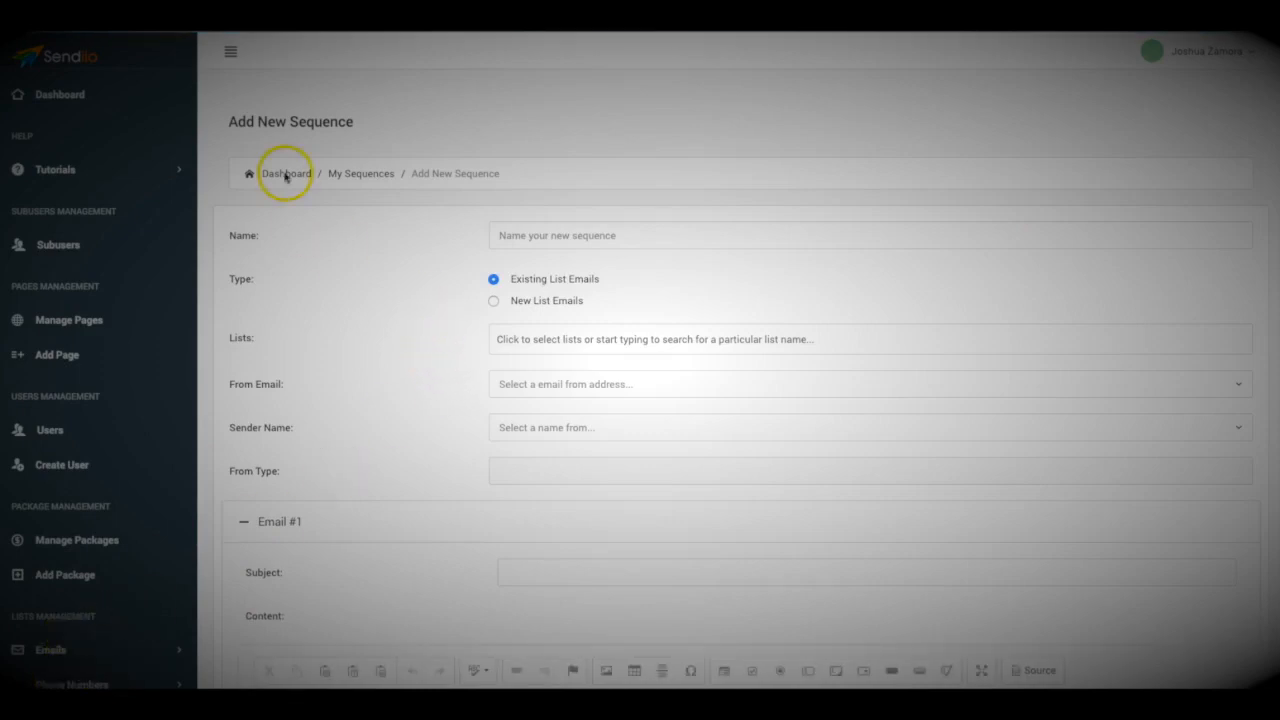
{"action": "left_click", "coordinate": [541, 235]}
{"action": "type", "text": "Name your lis"}
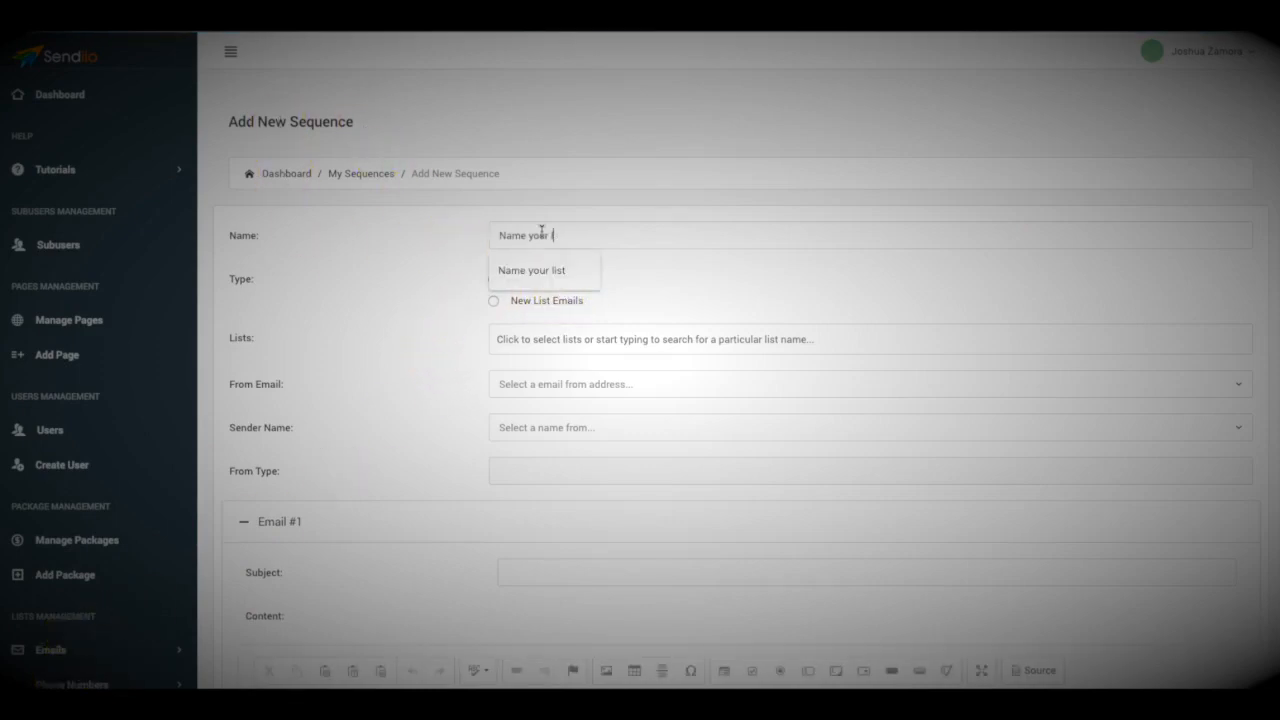
{"action": "key", "text": "BackSpace"}
{"action": "type", "text": "campaign"}
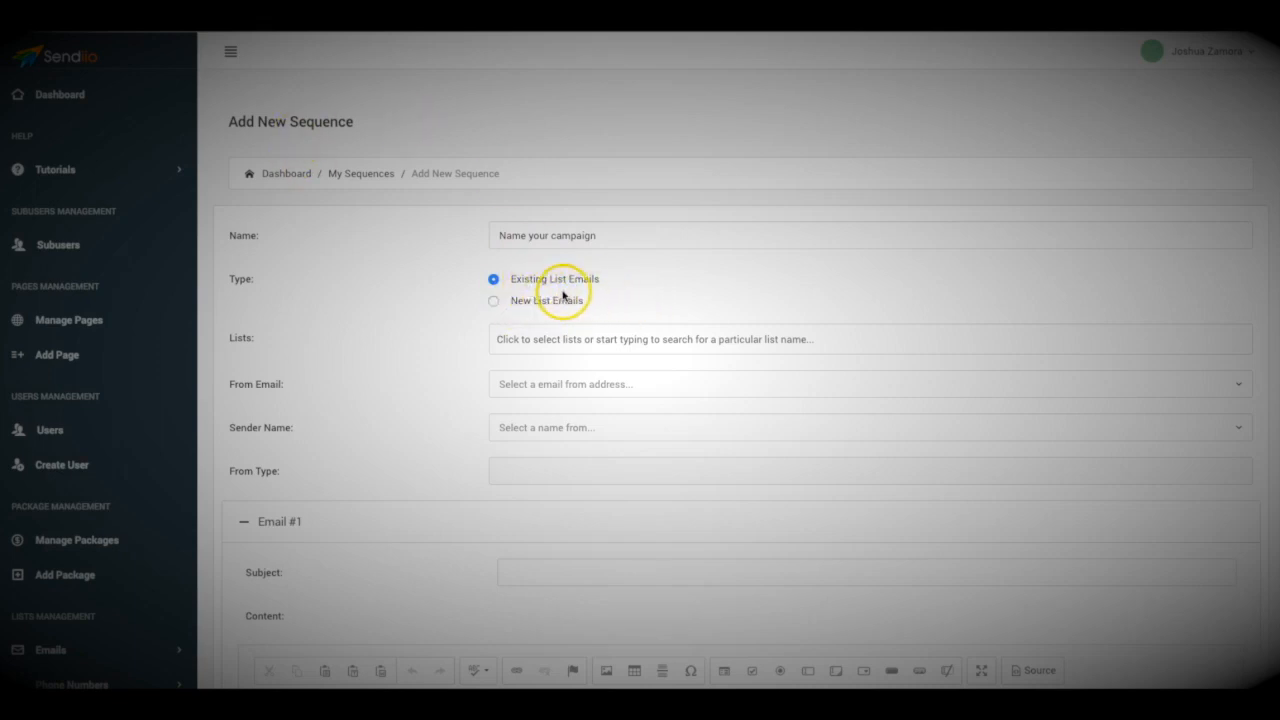
{"action": "scroll", "coordinate": [563, 294], "scroll_direction": "down", "scroll_amount": 1}
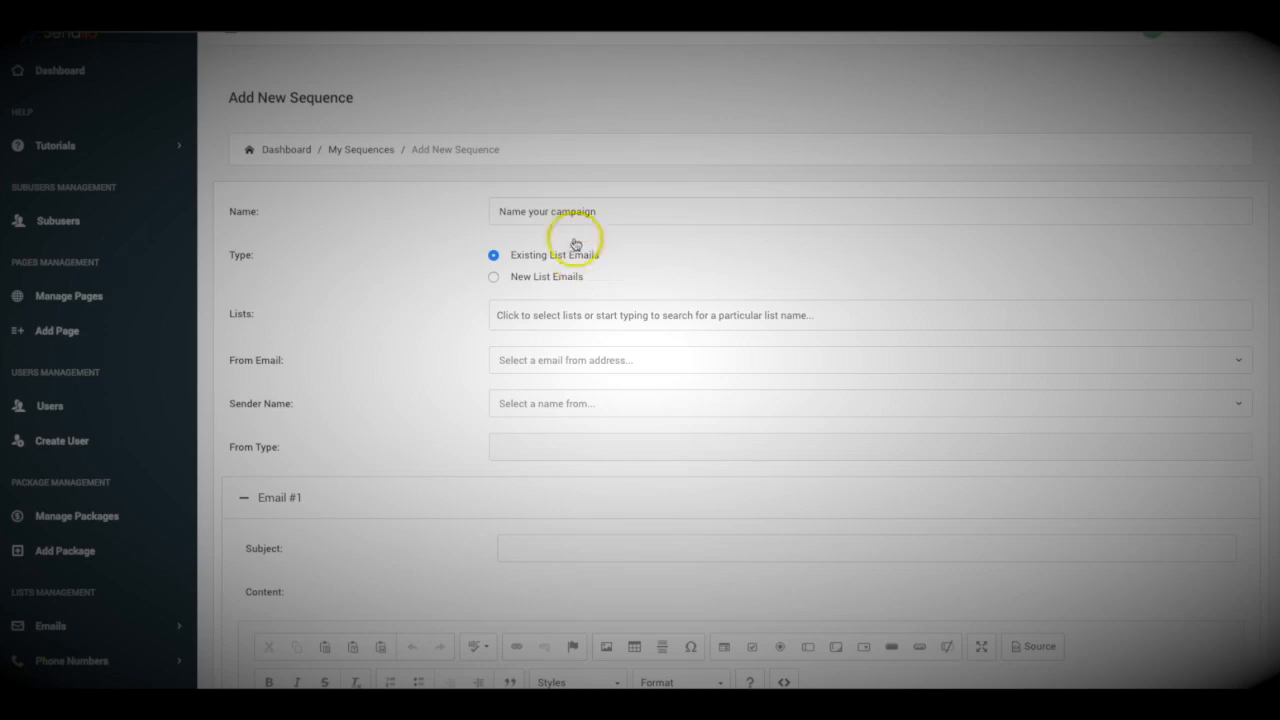
Target New List Emails and assign the 'Name your list' mailing list.
{"action": "left_click", "coordinate": [494, 278]}
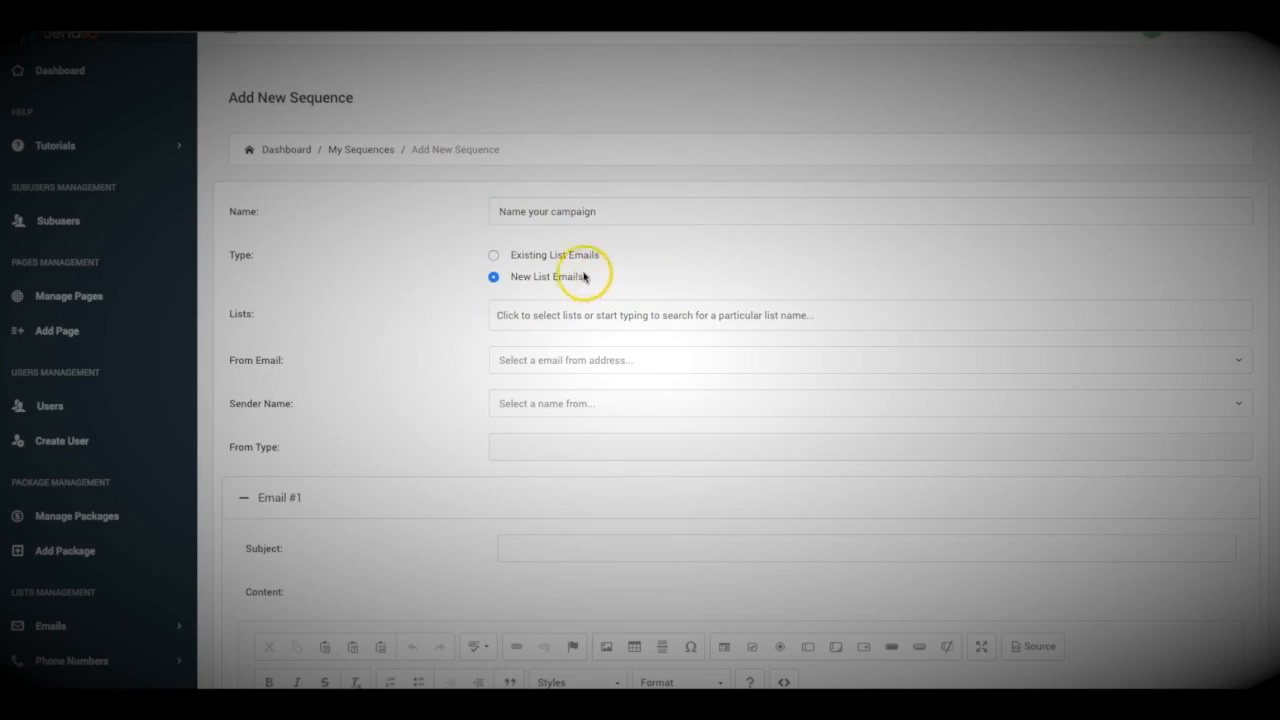
{"action": "left_click", "coordinate": [549, 314]}
{"action": "scroll", "coordinate": [572, 418], "scroll_direction": "down", "scroll_amount": 3}
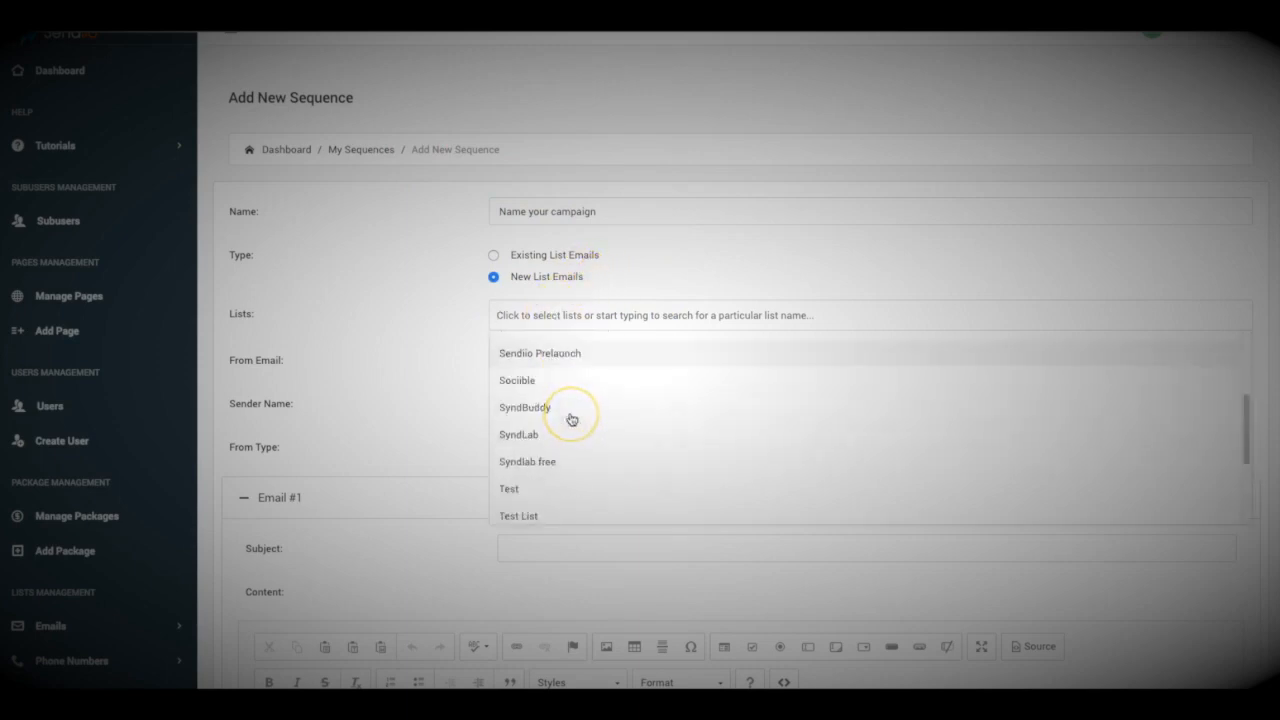
{"action": "scroll", "coordinate": [572, 418], "scroll_direction": "down", "scroll_amount": 3}
{"action": "scroll", "coordinate": [572, 418], "scroll_direction": "down", "scroll_amount": 1}
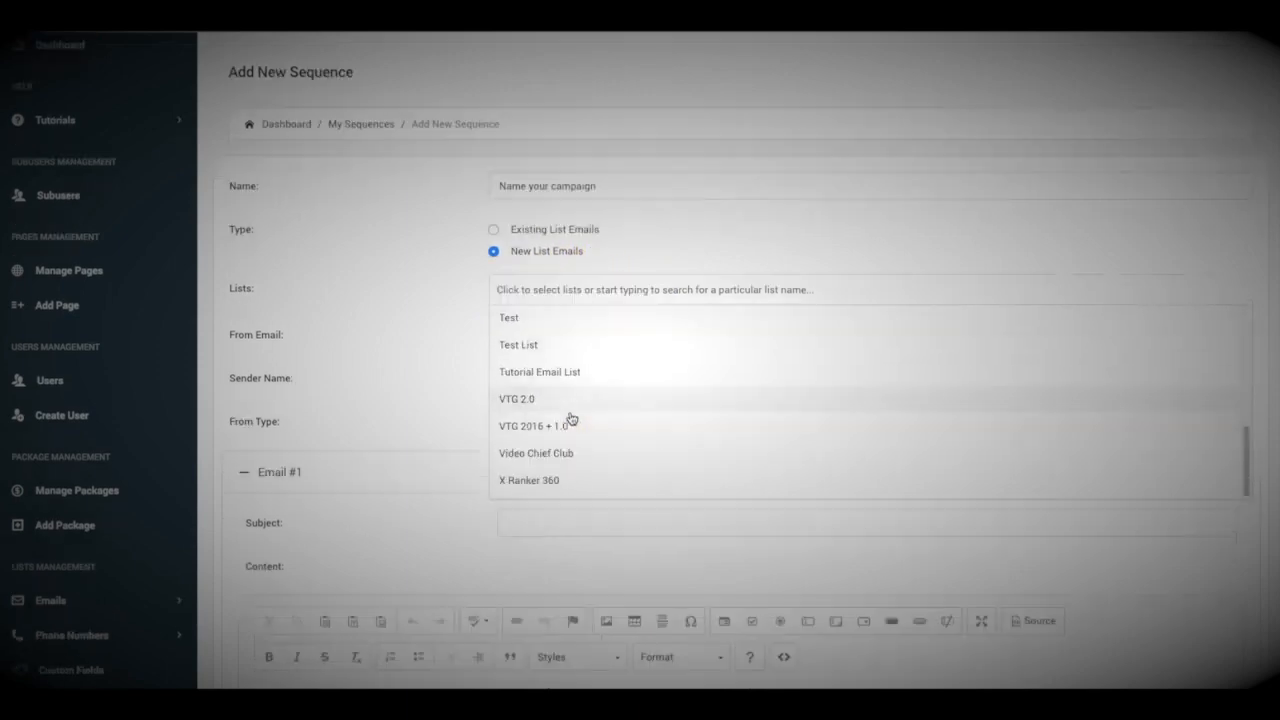
{"action": "scroll", "coordinate": [572, 418], "scroll_direction": "up", "scroll_amount": 1}
{"action": "left_click", "coordinate": [553, 420]}
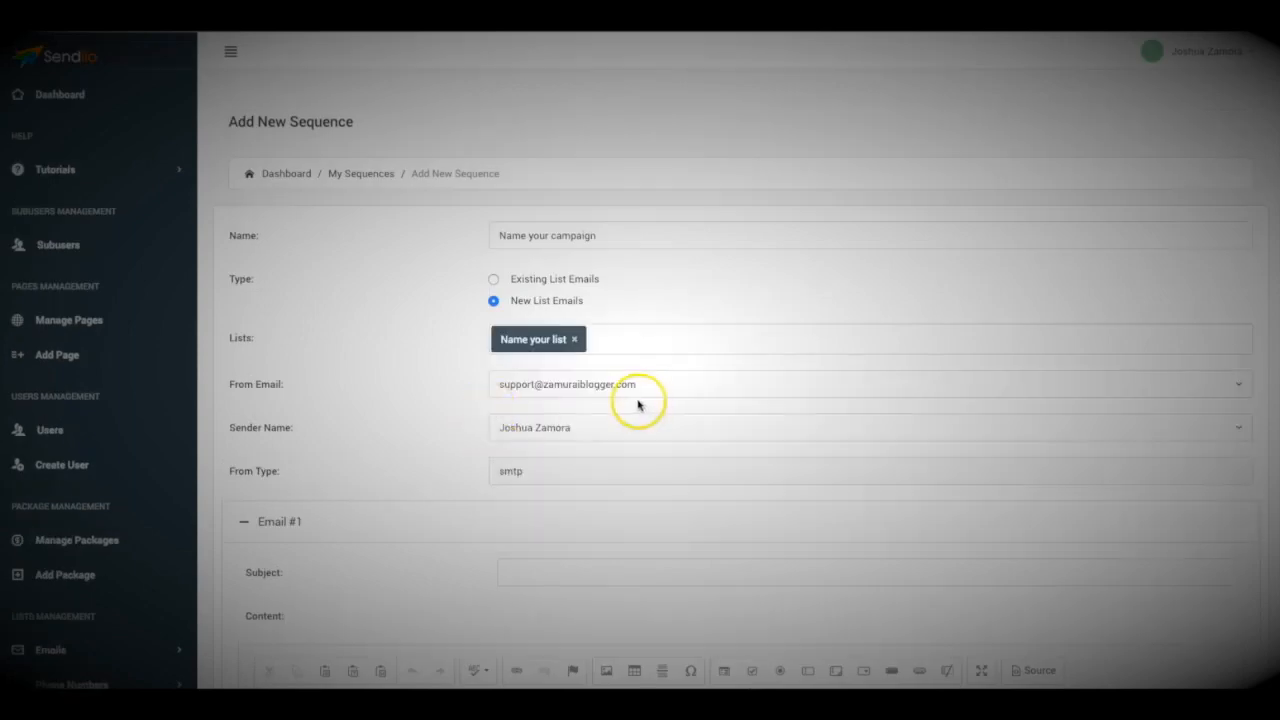
Give Email #1 the placeholder subject and body 'asdfasdfasdfasd'.
{"action": "scroll", "coordinate": [400, 310], "scroll_direction": "down", "scroll_amount": 4}
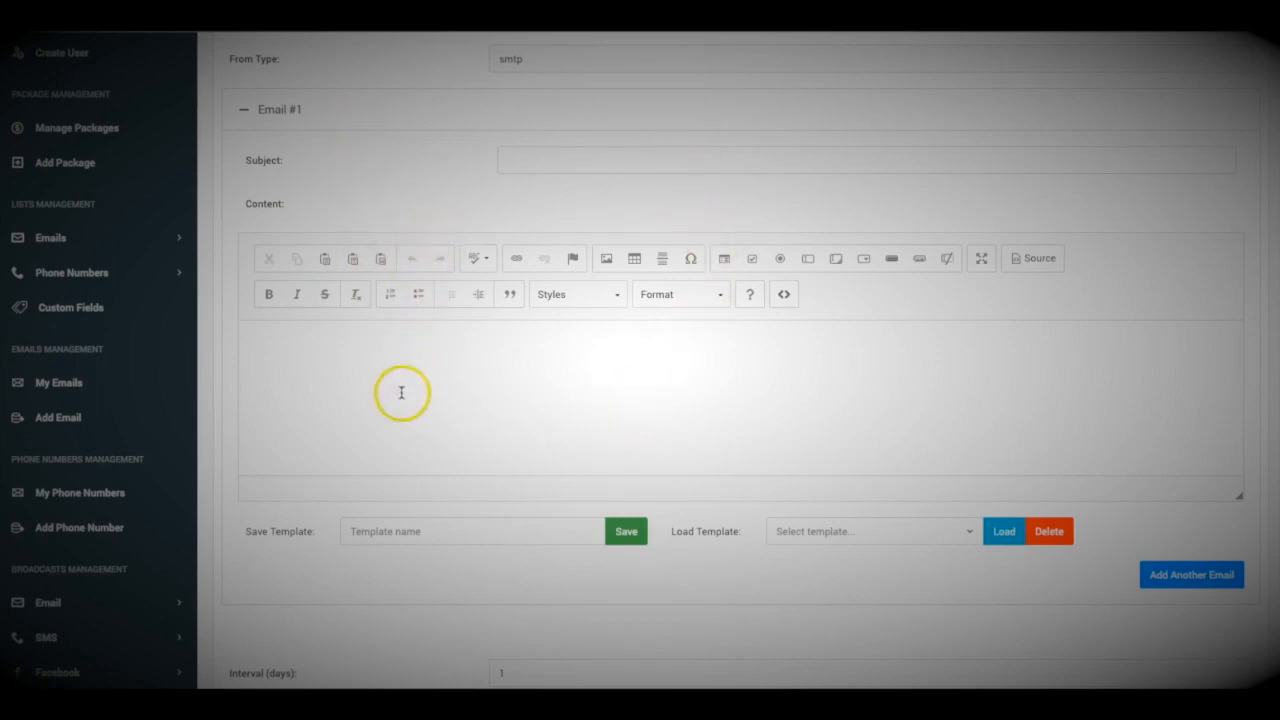
{"action": "left_click", "coordinate": [358, 365]}
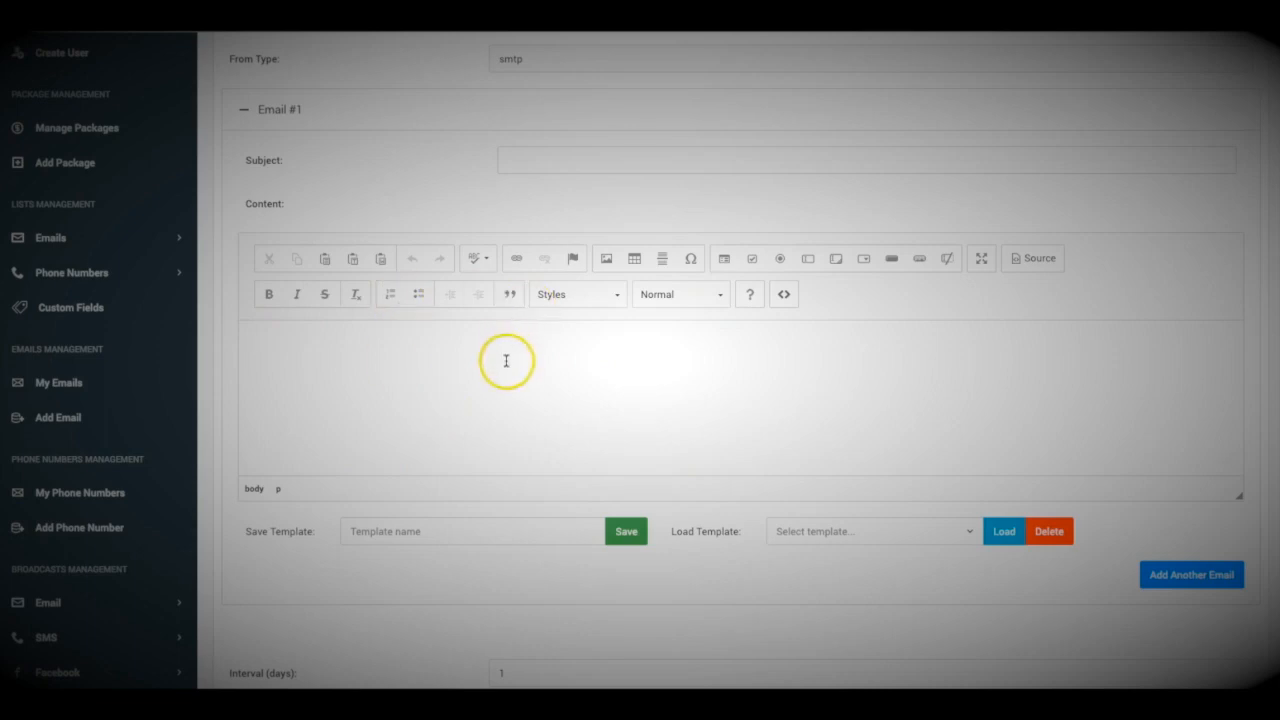
{"action": "left_click", "coordinate": [514, 158]}
{"action": "type", "text": "asdfasdfasdfasd"}
{"action": "left_click", "coordinate": [551, 406]}
{"action": "type", "text": "asdfasdfasdfasd"}
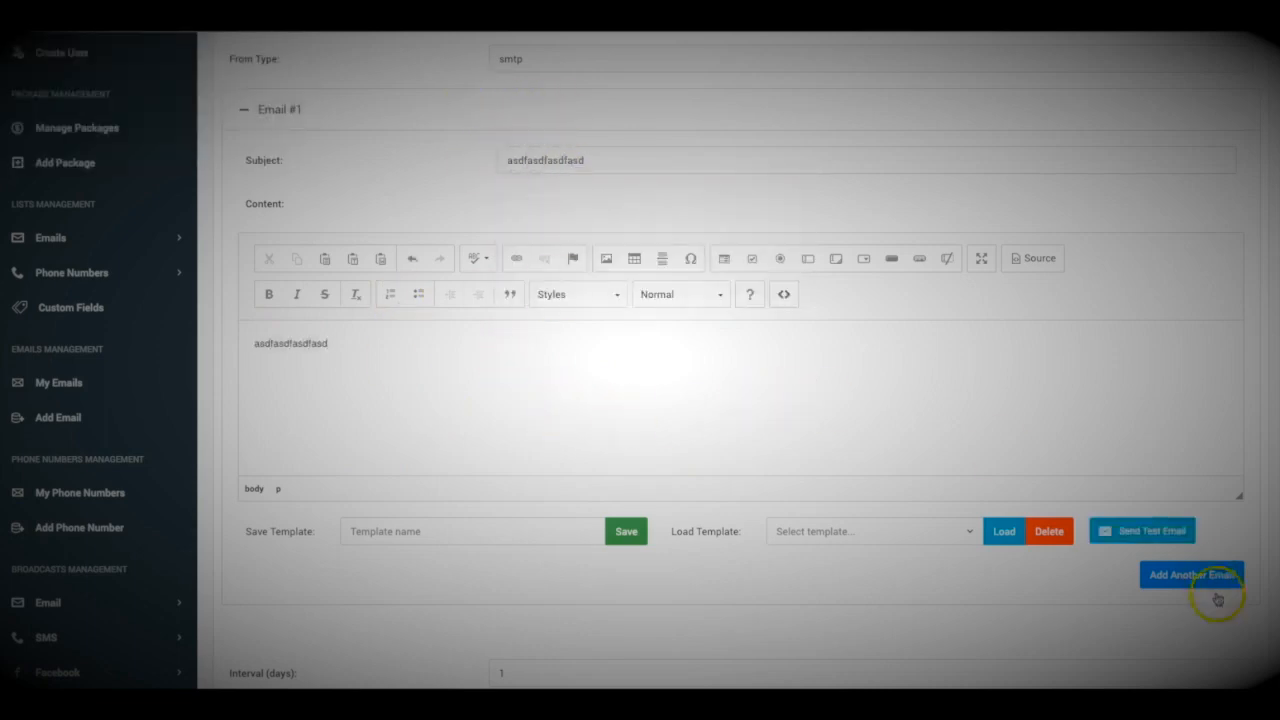
Add Email #2 with placeholder content 'asdfasdf', then add an empty Email #3.
{"action": "left_click", "coordinate": [1183, 580]}
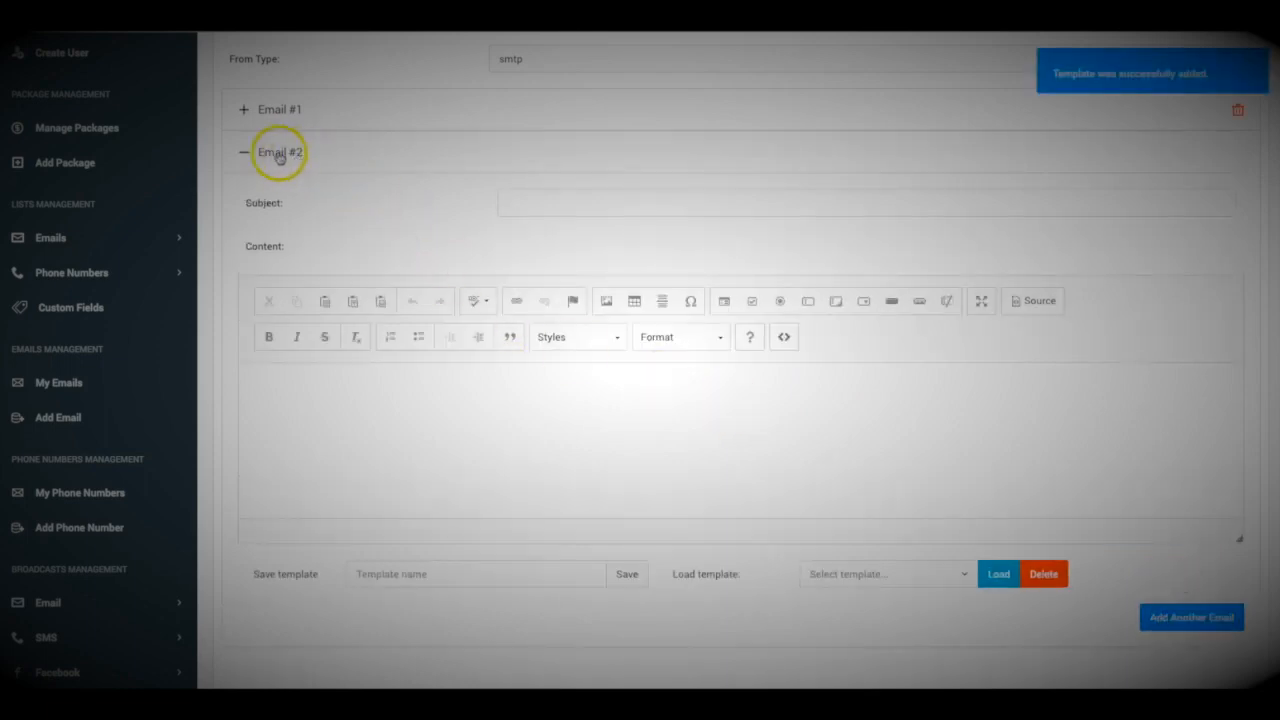
{"action": "left_click", "coordinate": [547, 207]}
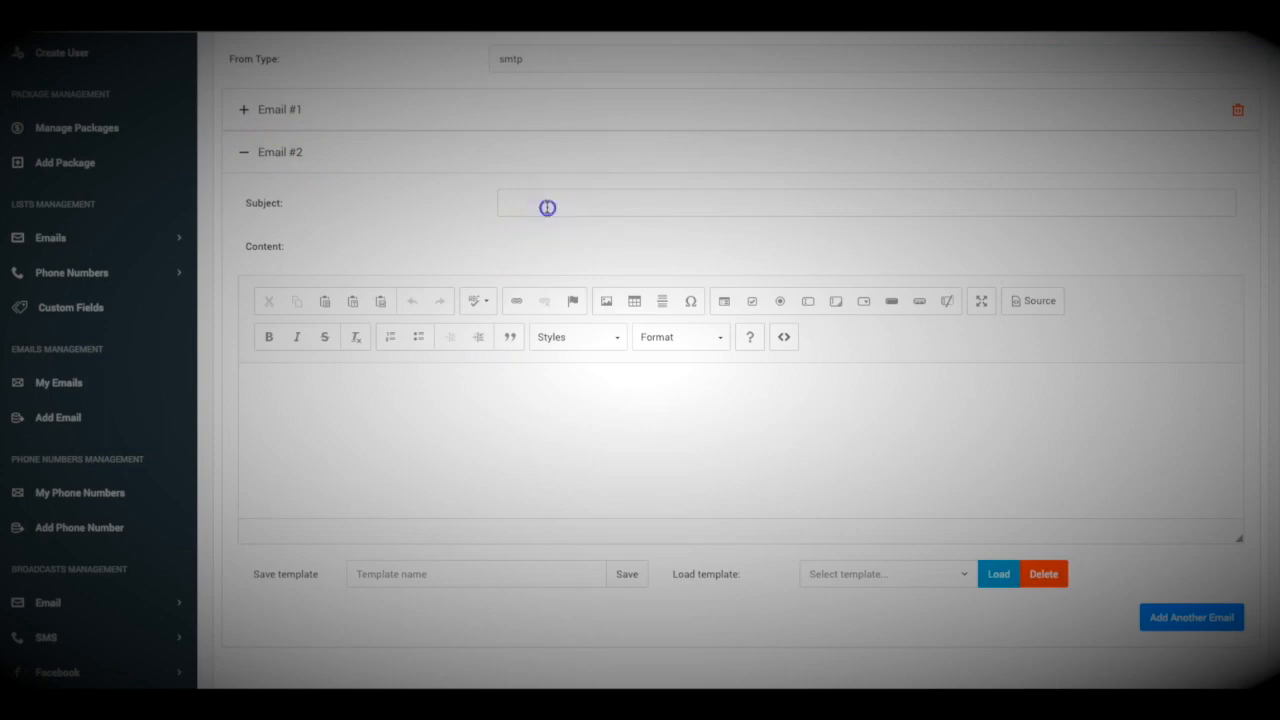
{"action": "left_click", "coordinate": [508, 451]}
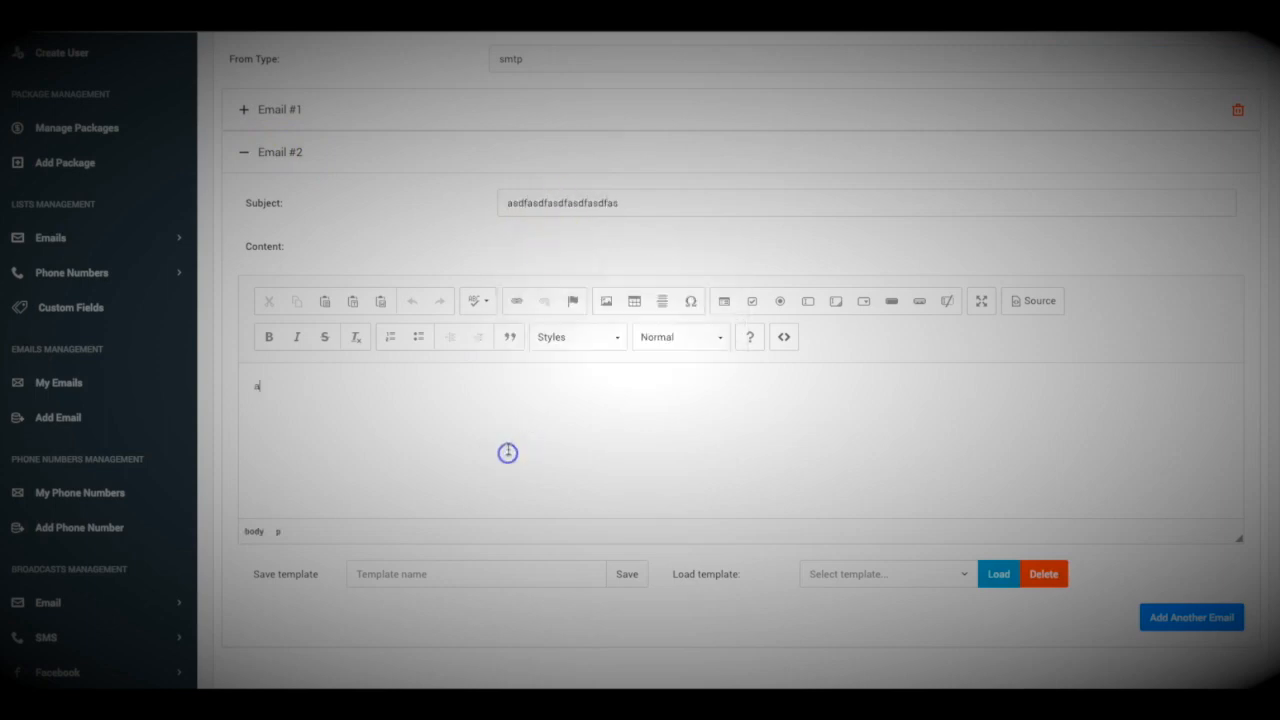
{"action": "type", "text": "asdfasdfasdfasdfas"}
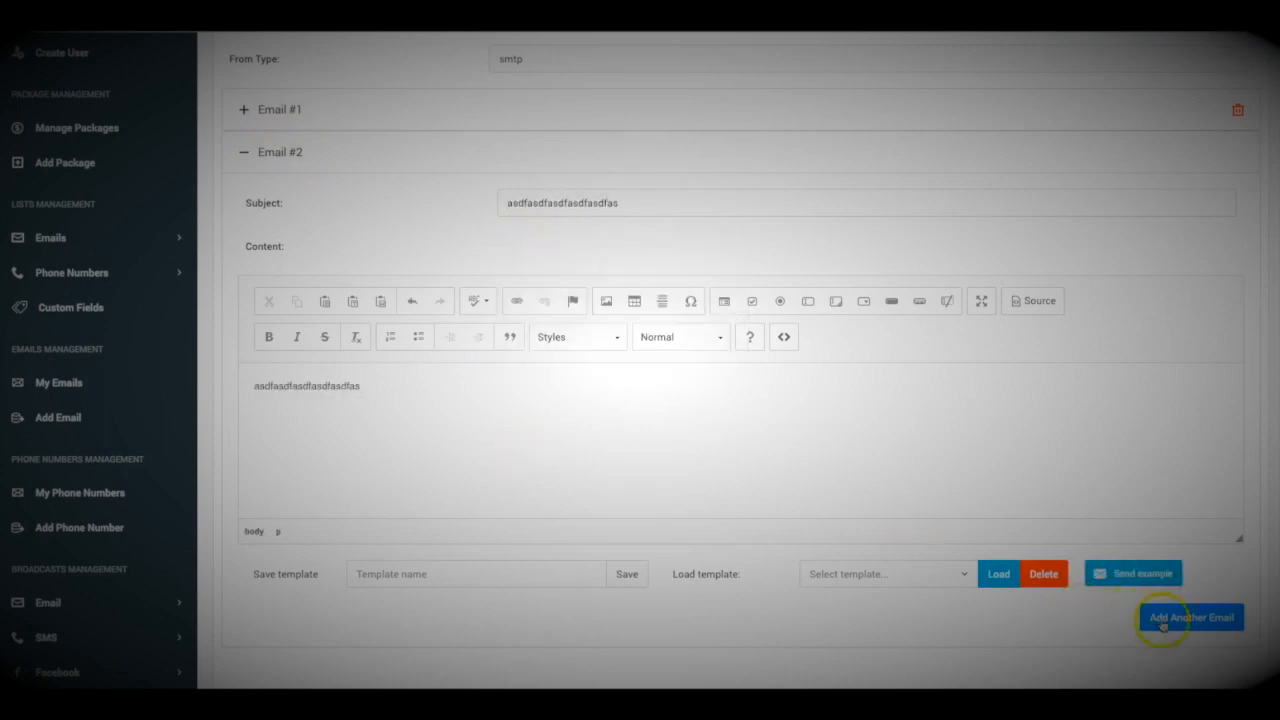
{"action": "left_click", "coordinate": [1161, 619]}
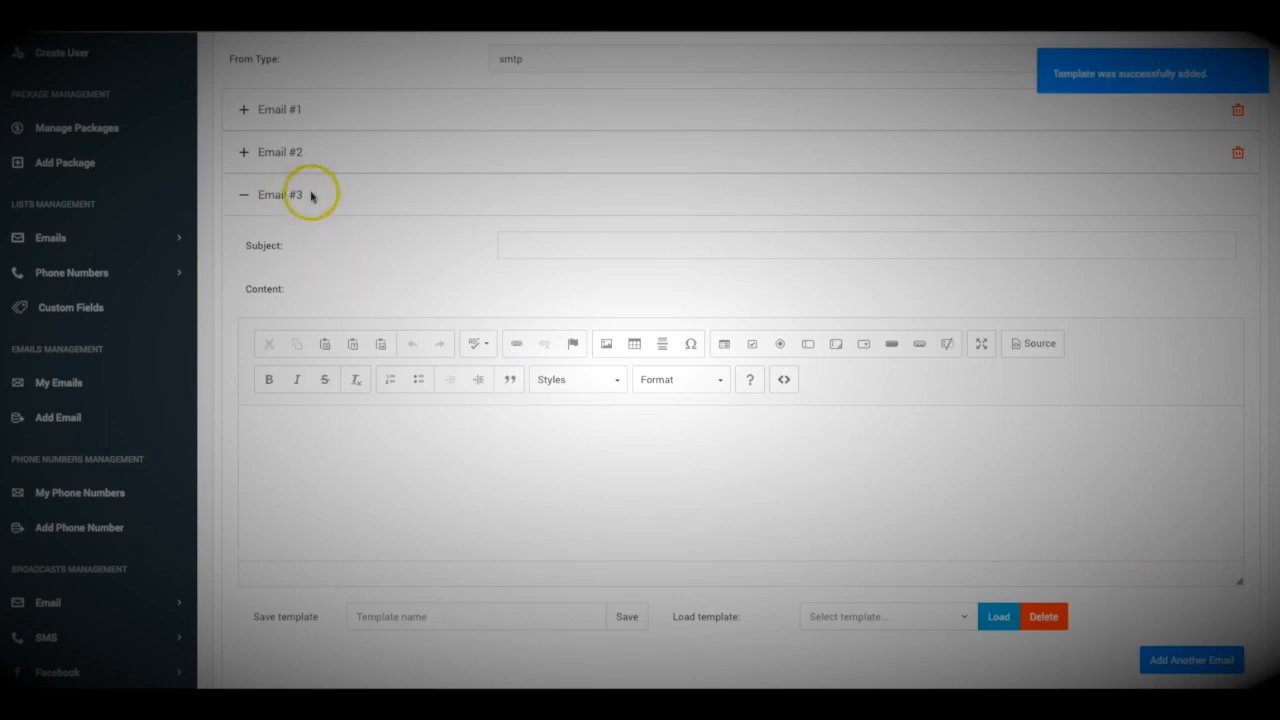
Edit the days interval between emails and enable Preferable Days and Preferable Hours.
{"action": "scroll", "coordinate": [389, 226], "scroll_direction": "up", "scroll_amount": 1}
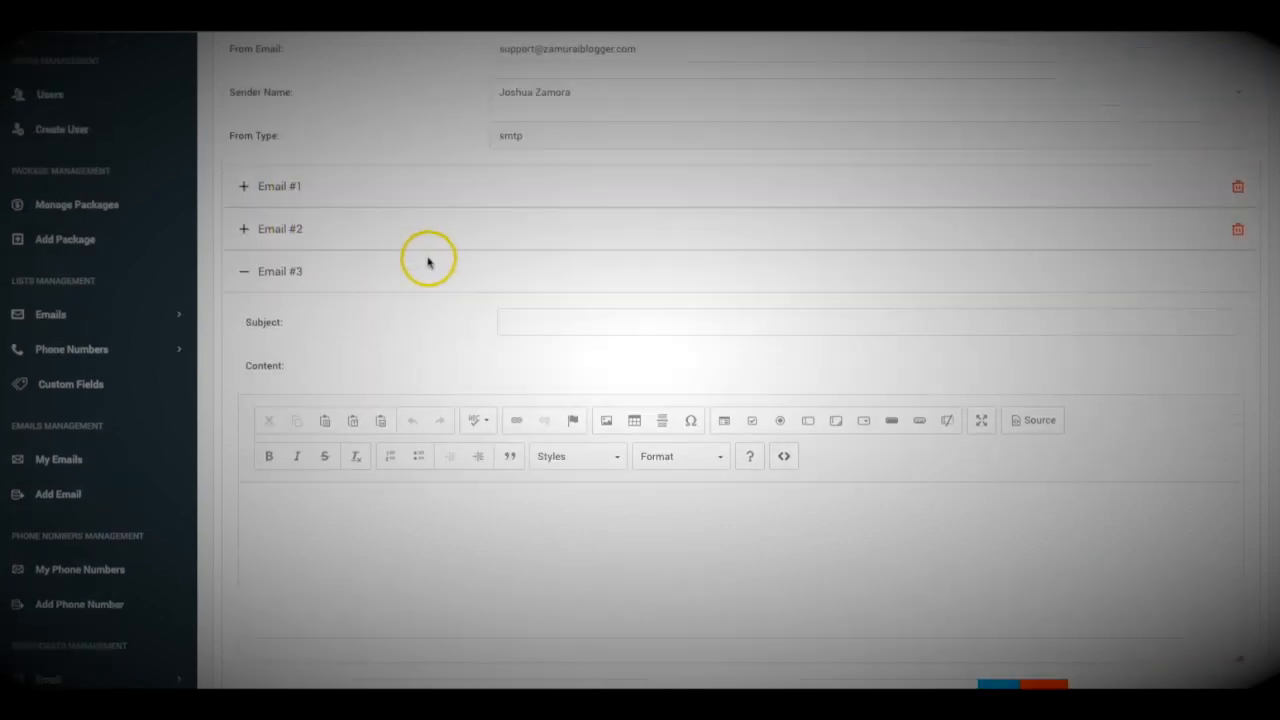
{"action": "scroll", "coordinate": [409, 220], "scroll_direction": "down", "scroll_amount": 4}
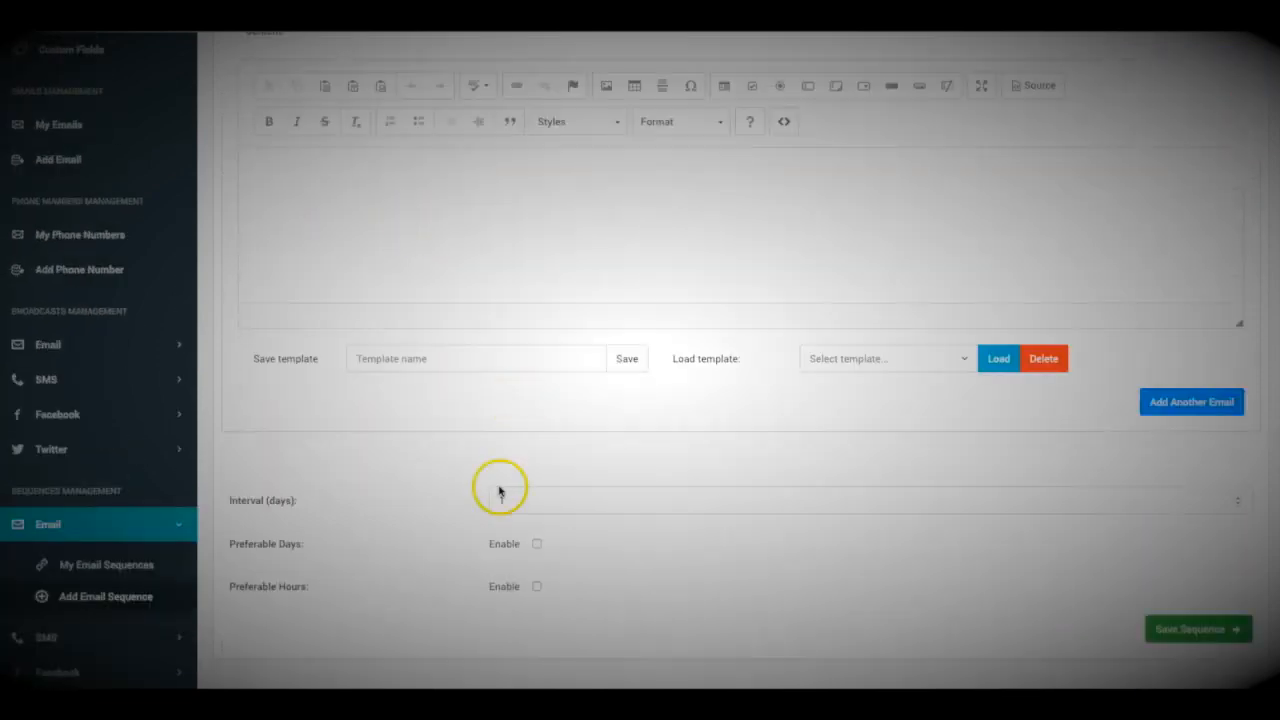
{"action": "scroll", "coordinate": [432, 484], "scroll_direction": "down", "scroll_amount": 1}
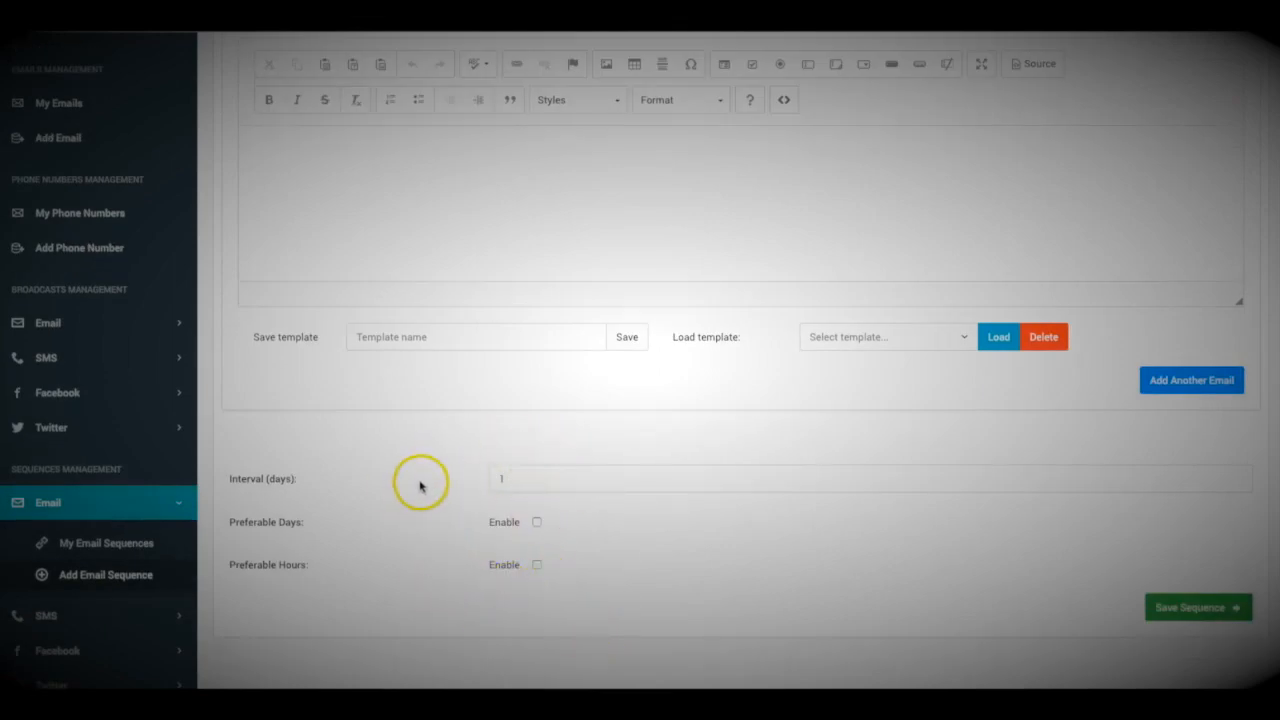
{"action": "left_click", "coordinate": [520, 481]}
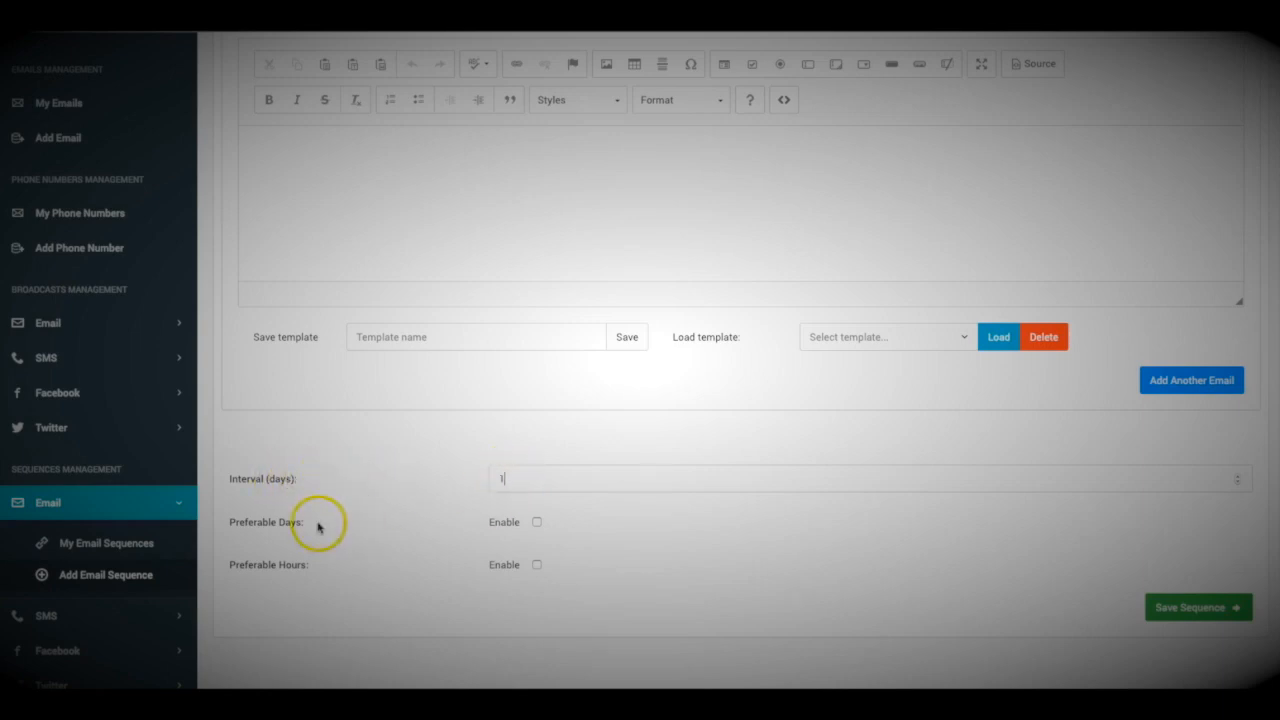
{"action": "left_click", "coordinate": [537, 522]}
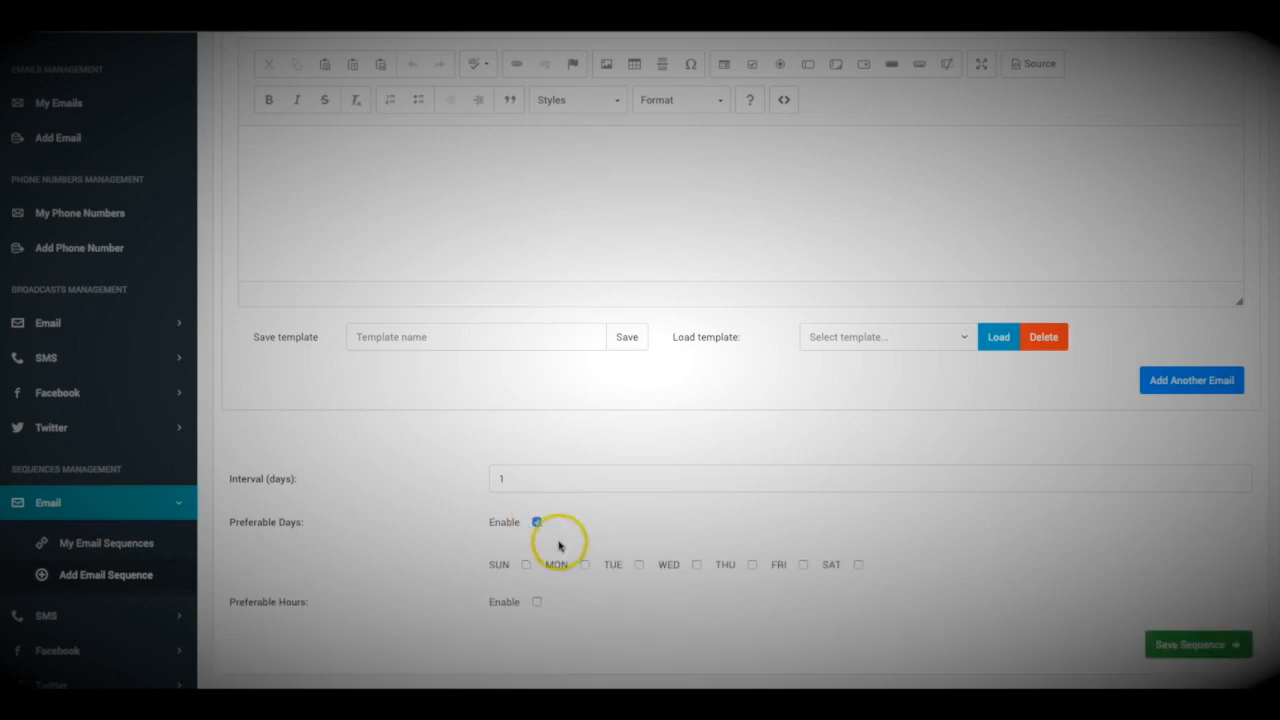
{"action": "scroll", "coordinate": [559, 545], "scroll_direction": "down", "scroll_amount": 1}
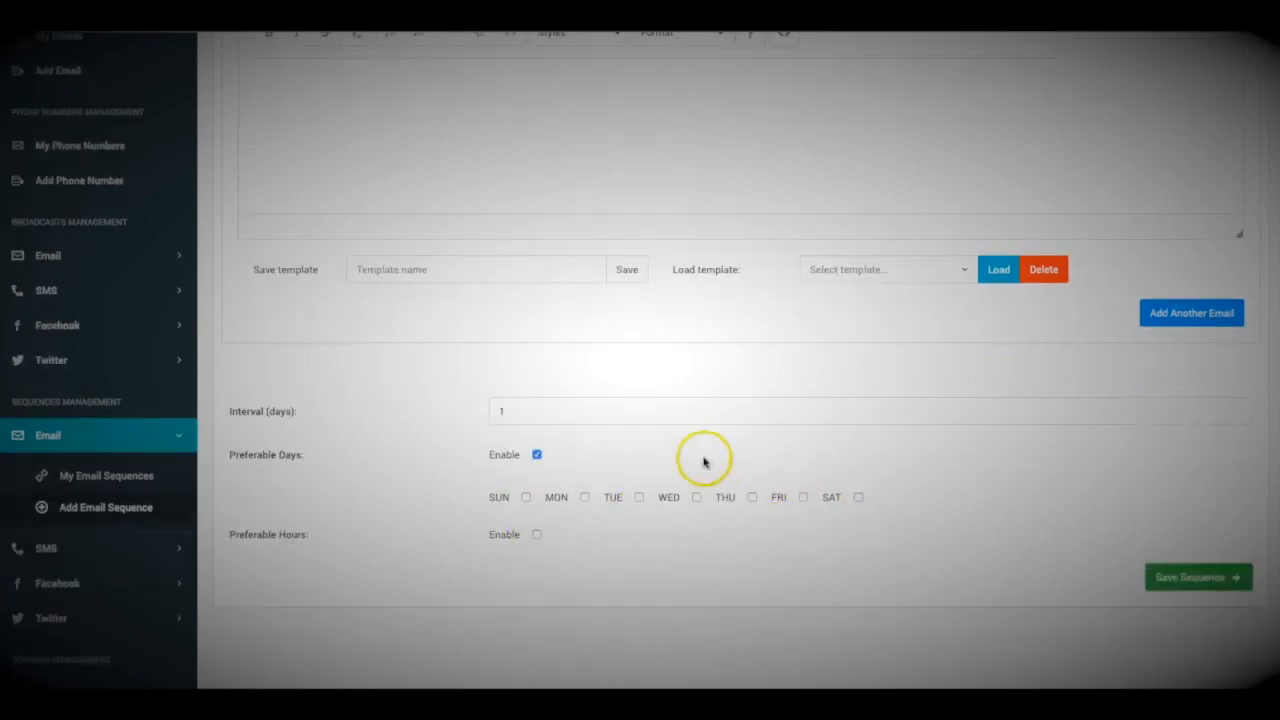
{"action": "left_click", "coordinate": [537, 536]}
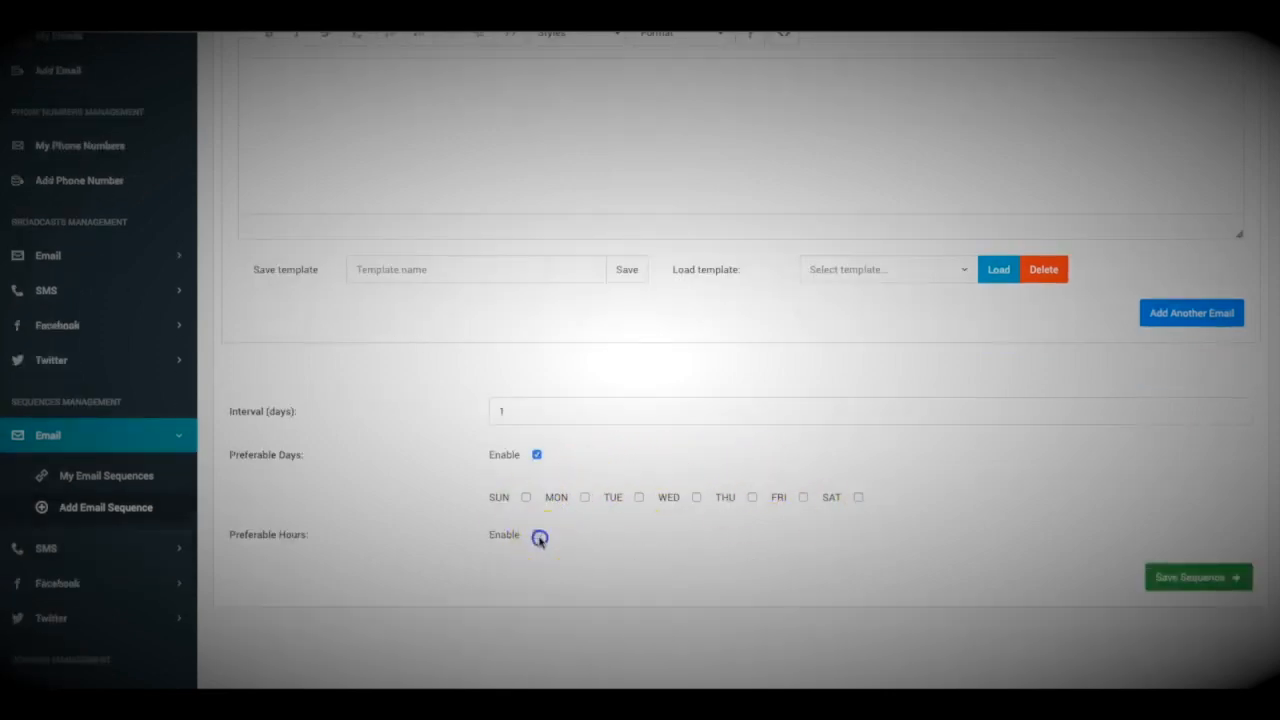
Save the new three-email sequence.
{"action": "scroll", "coordinate": [540, 530], "scroll_direction": "down", "scroll_amount": 1}
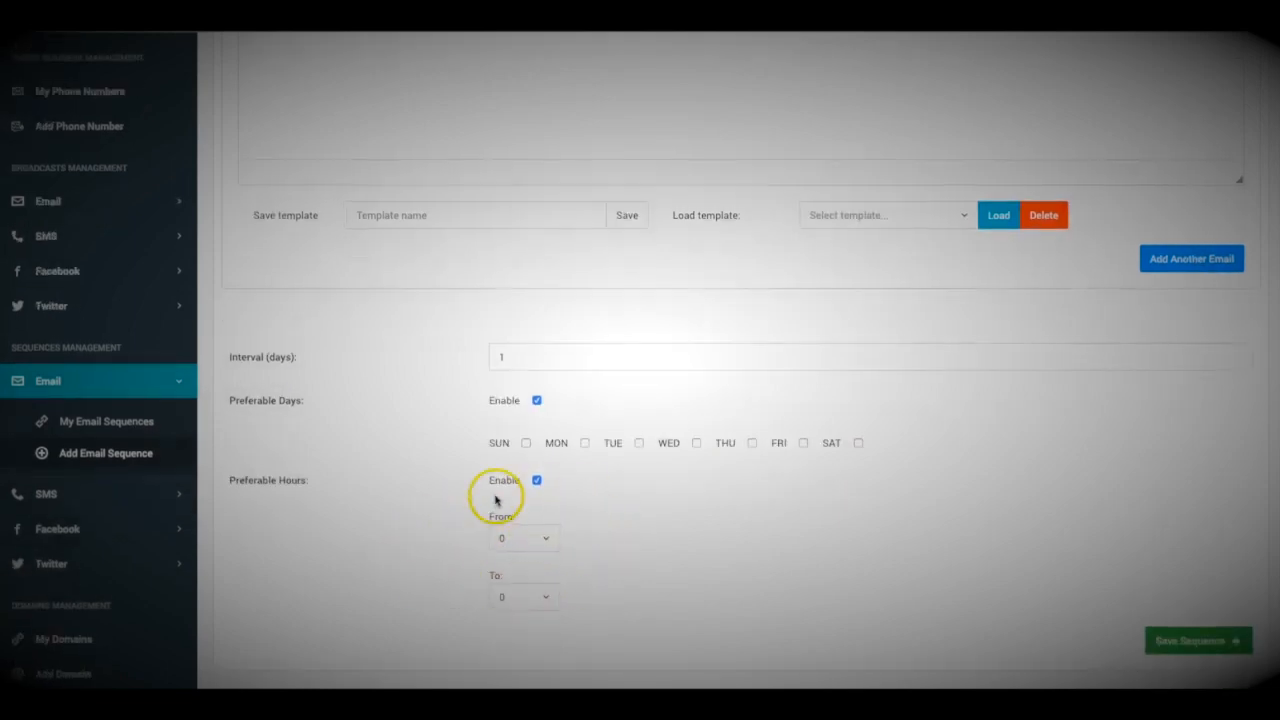
{"action": "scroll", "coordinate": [581, 487], "scroll_direction": "down", "scroll_amount": 2}
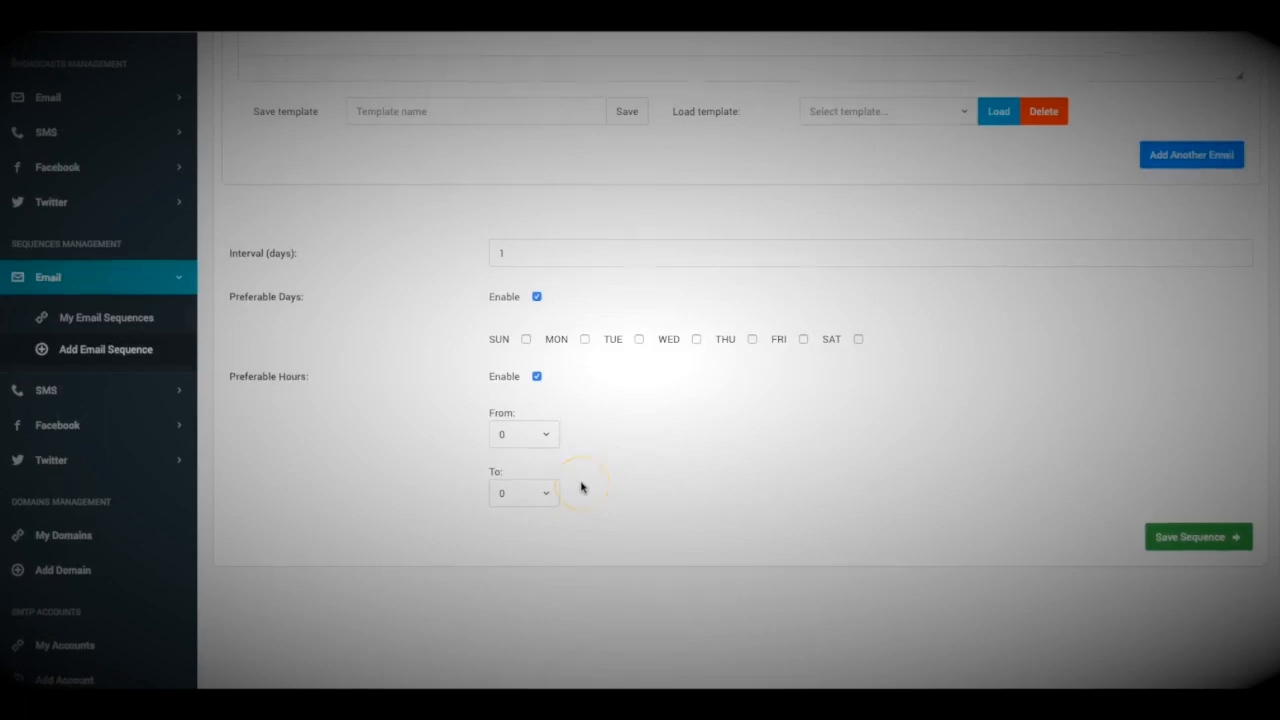
{"action": "scroll", "coordinate": [581, 487], "scroll_direction": "up", "scroll_amount": 10}
{"action": "scroll", "coordinate": [541, 405], "scroll_direction": "up", "scroll_amount": 3}
{"action": "scroll", "coordinate": [486, 383], "scroll_direction": "down", "scroll_amount": 12}
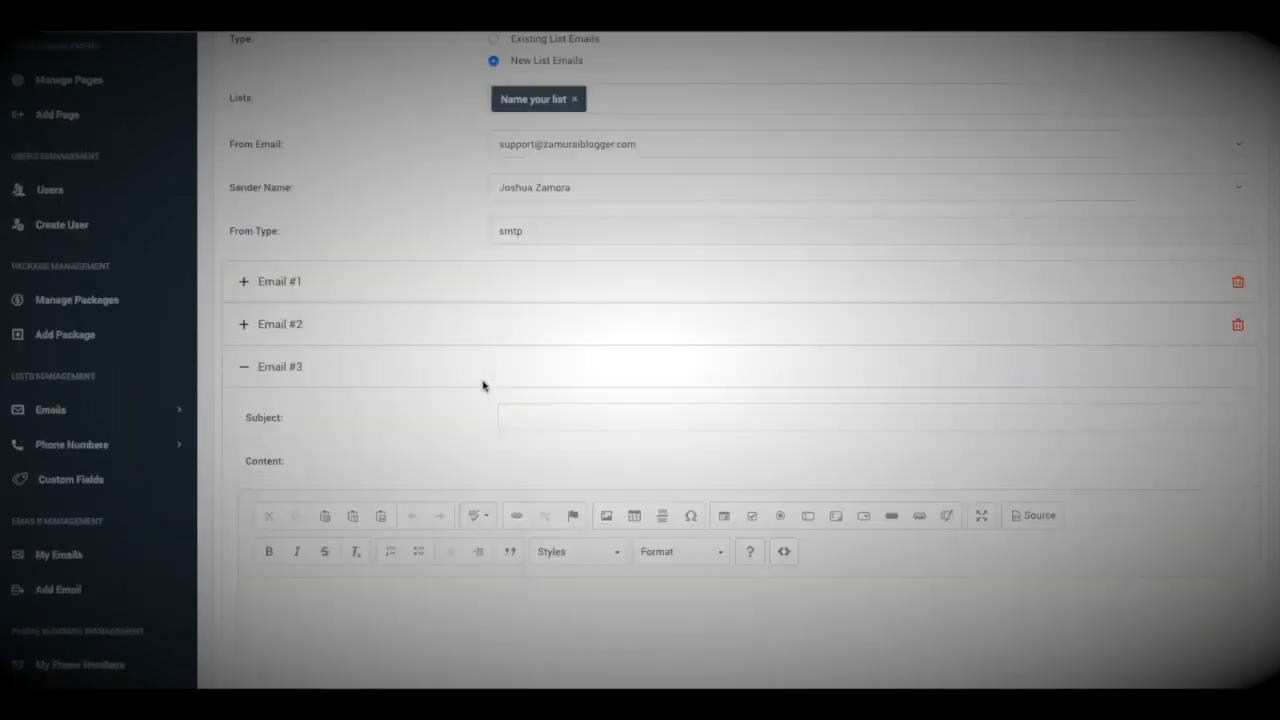
{"action": "scroll", "coordinate": [740, 421], "scroll_direction": "down", "scroll_amount": 3}
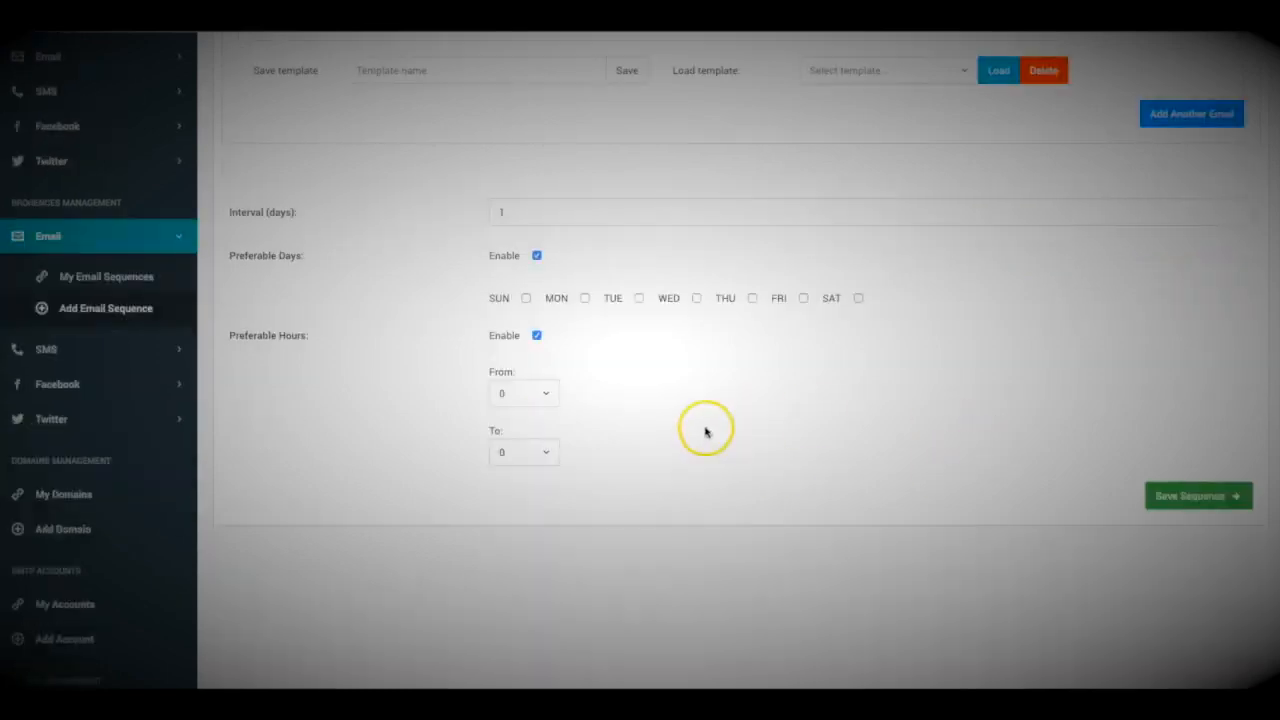
{"action": "scroll", "coordinate": [714, 434], "scroll_direction": "up", "scroll_amount": 10}
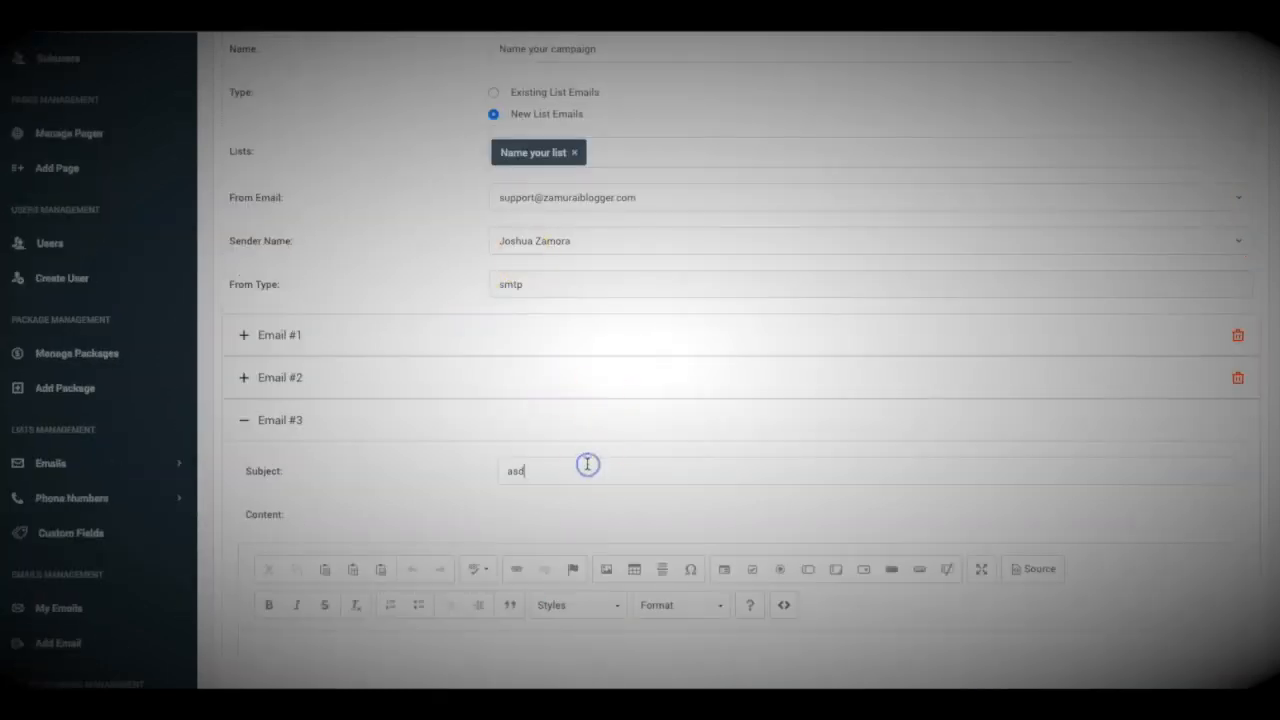
{"action": "scroll", "coordinate": [600, 460], "scroll_direction": "down", "scroll_amount": 10}
{"action": "left_click", "coordinate": [1176, 316]}
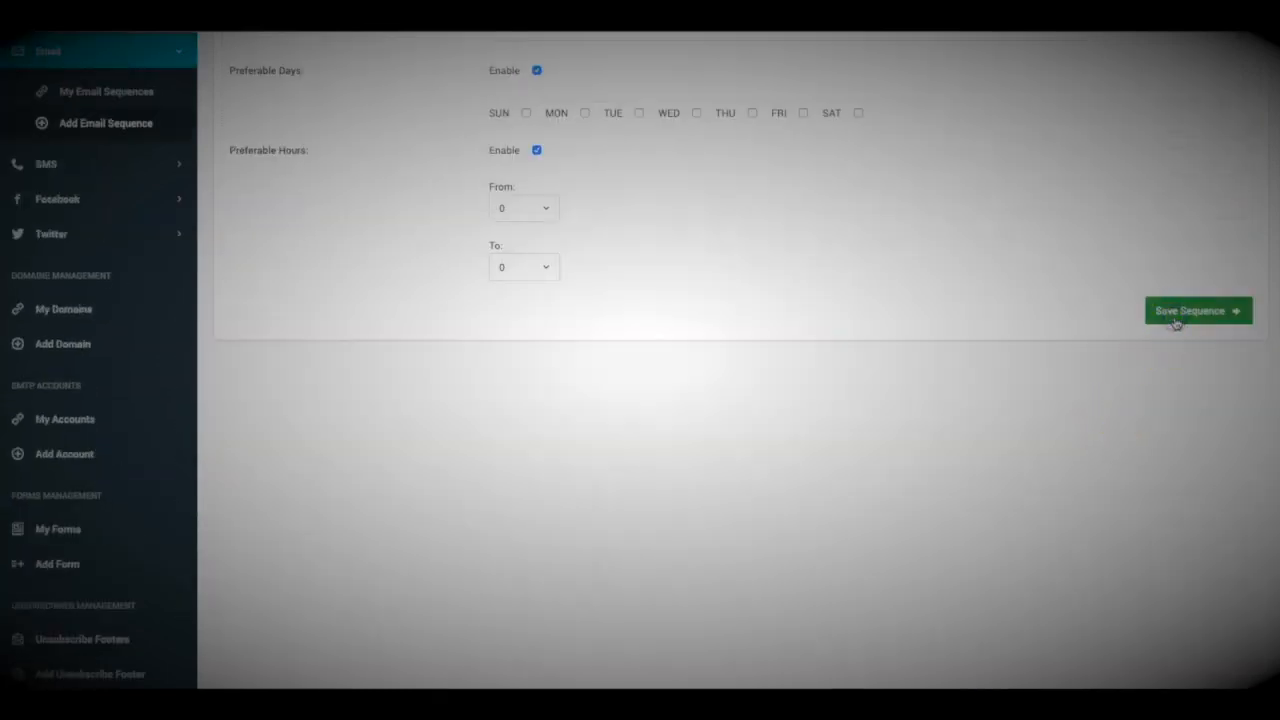